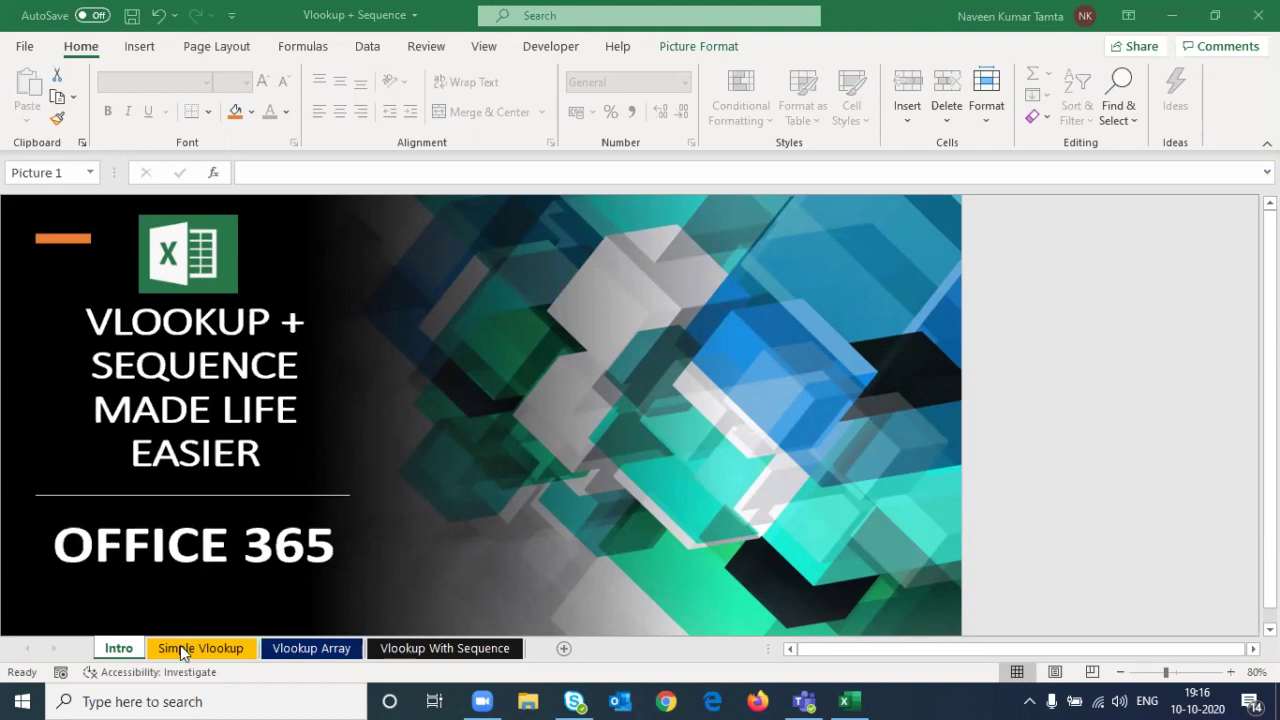
Switch to the Simple Vlookup sheet with the employee table and the empty lookup table
{"action": "left_click", "coordinate": [215, 649]}
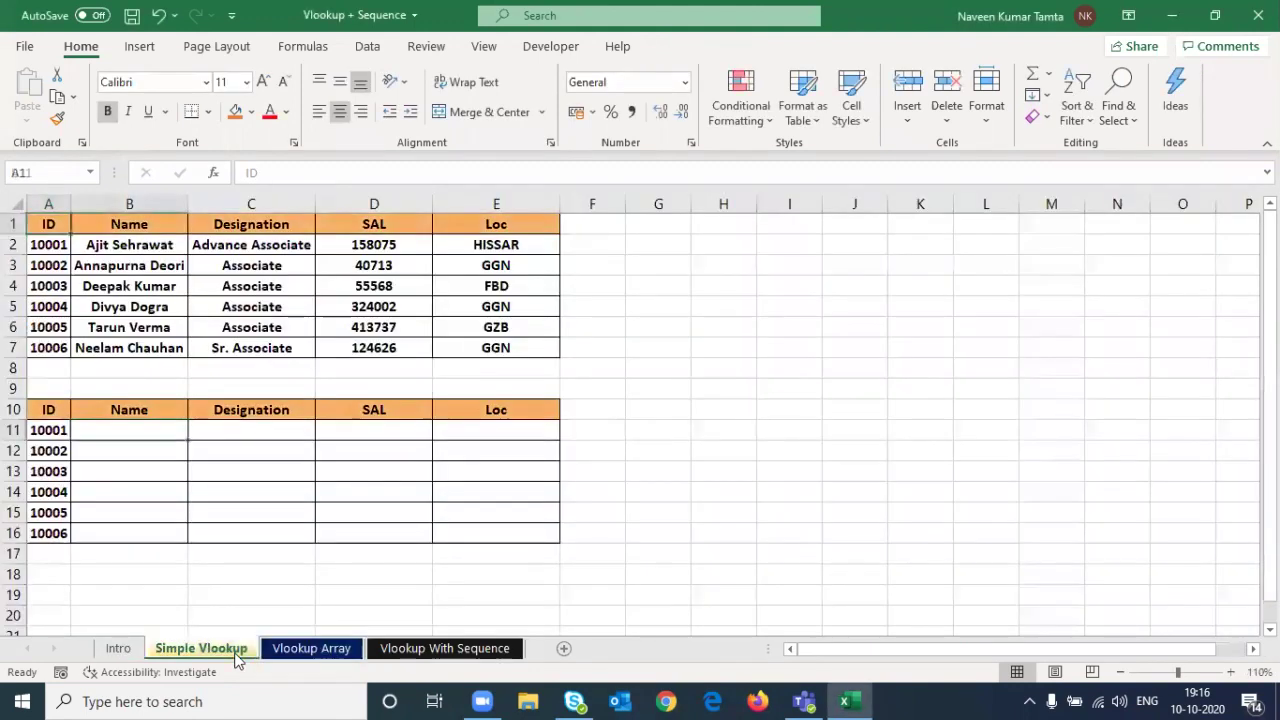
{"action": "left_click", "coordinate": [300, 649]}
{"action": "left_click", "coordinate": [243, 649]}
{"action": "left_click", "coordinate": [297, 649]}
{"action": "left_click", "coordinate": [390, 649]}
{"action": "left_click", "coordinate": [240, 649]}
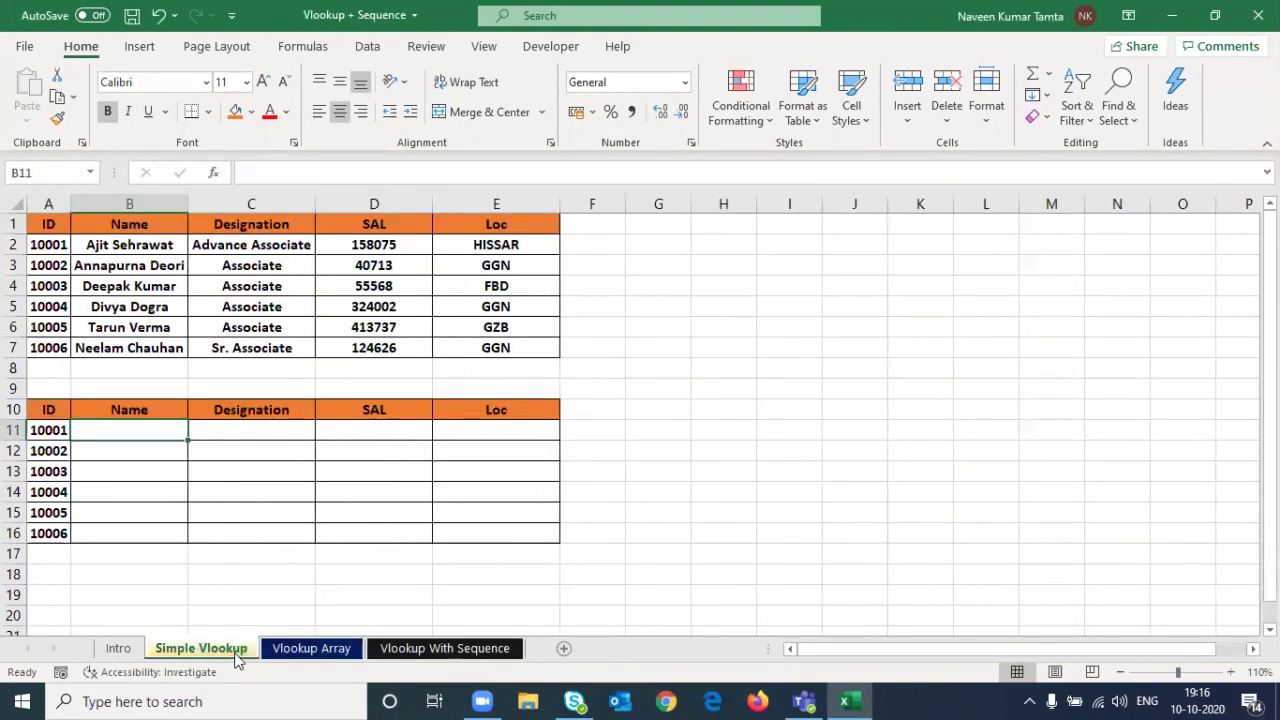
{"action": "key", "text": "Left"}
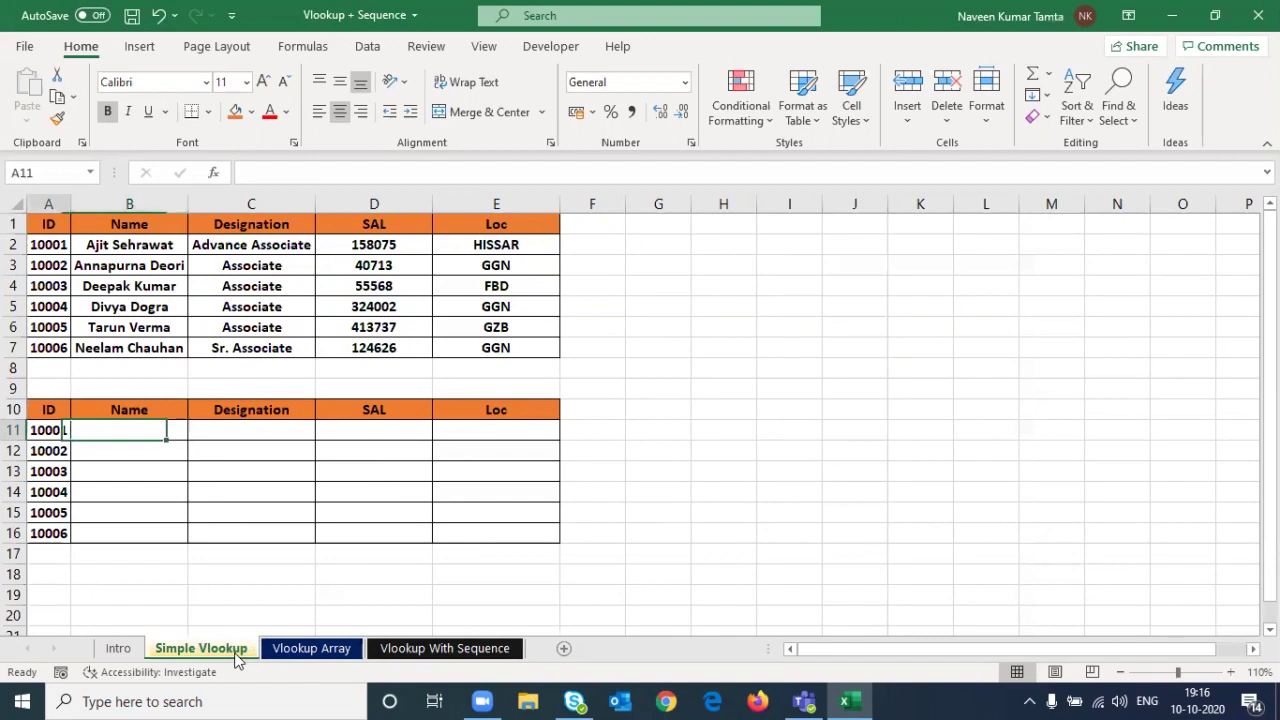
{"action": "key", "text": "Up"}
{"action": "key", "text": "Up"}
{"action": "key", "text": "Up"}
{"action": "key", "text": "Right"}
{"action": "key", "text": "Right"}
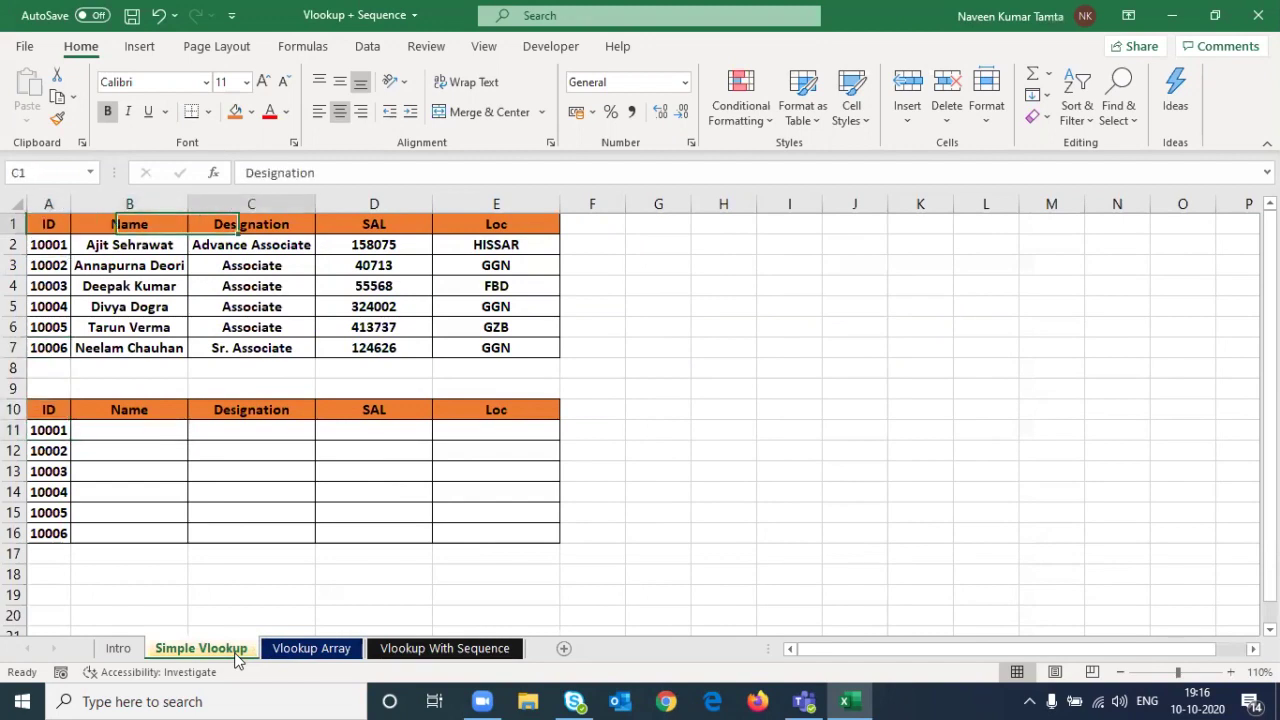
{"action": "key", "text": "Right"}
{"action": "key", "text": "Right"}
{"action": "key", "text": "Home"}
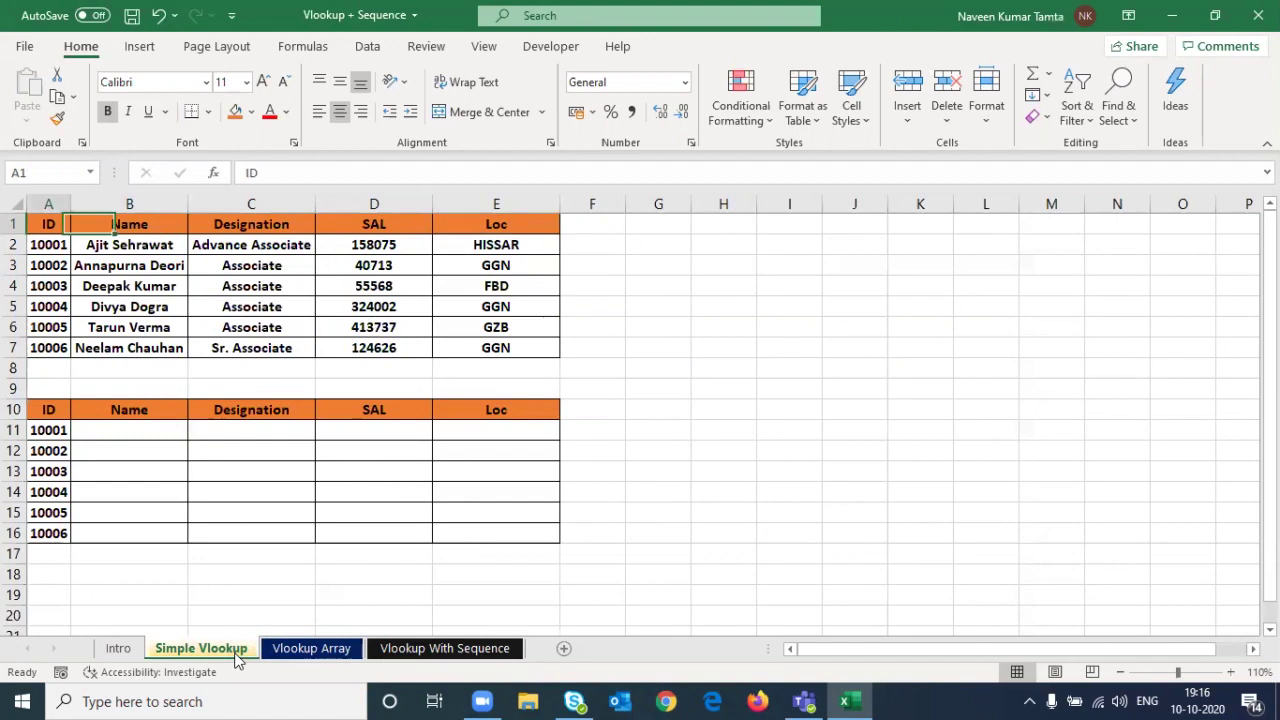
{"action": "key", "text": "Down"}
{"action": "key", "text": "Down"}
{"action": "key", "text": "Down"}
{"action": "key", "text": "Down"}
{"action": "key", "text": "Down"}
{"action": "key", "text": "Down"}
{"action": "key", "text": "Down"}
{"action": "key", "text": "ctrl+shift+Down"}
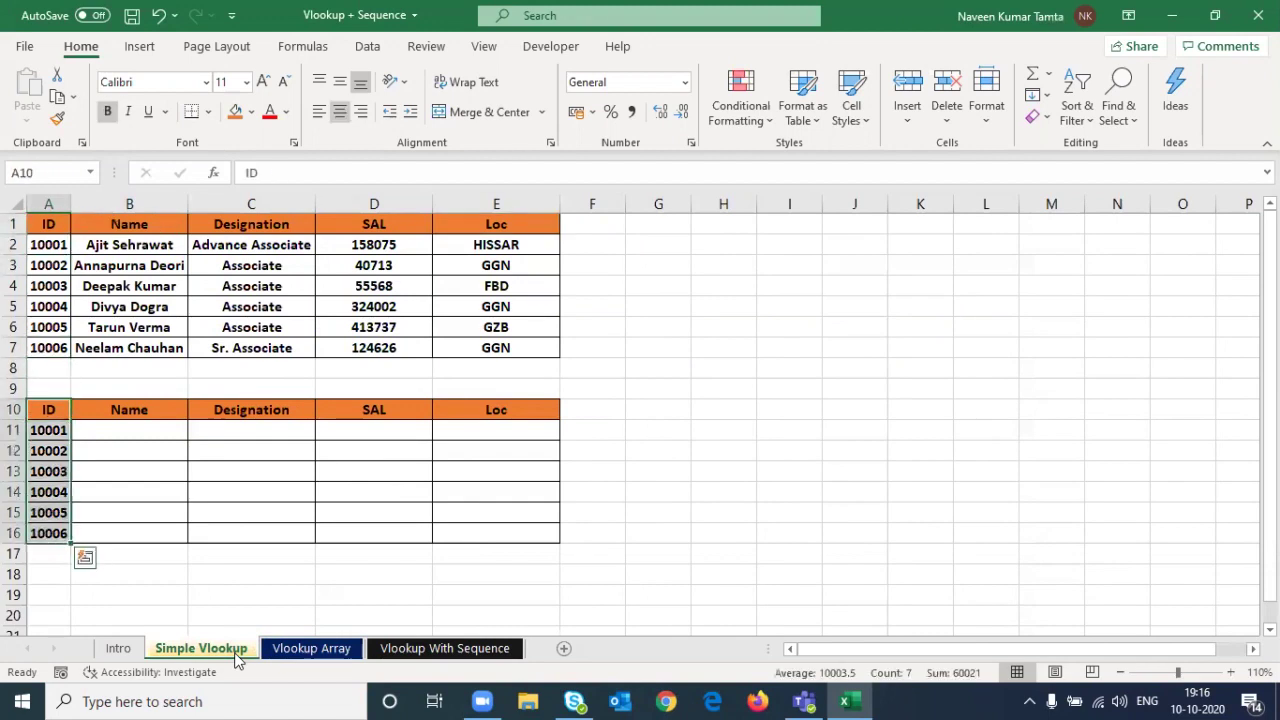
{"action": "key", "text": "Up"}
{"action": "key", "text": "Down"}
{"action": "key", "text": "ctrl+Up"}
{"action": "key", "text": "ctrl+Up"}
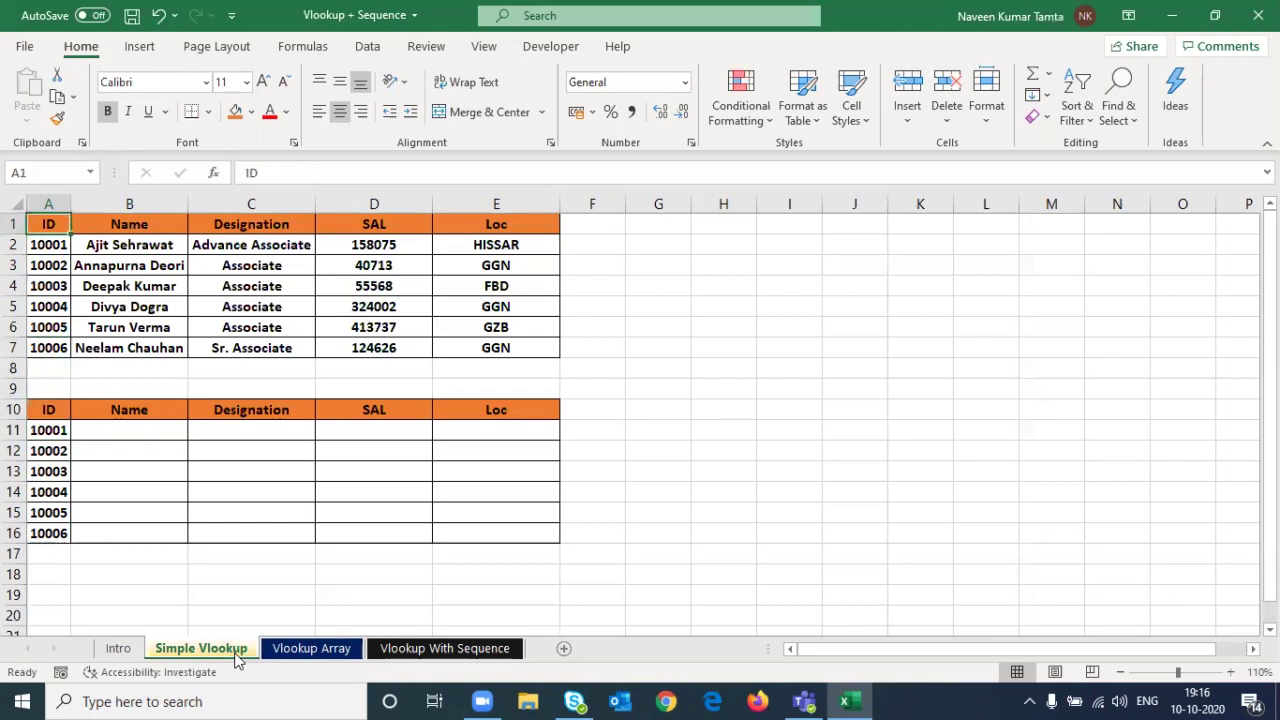
{"action": "key", "text": "ctrl+shift+Right"}
{"action": "key", "text": "ctrl+shift+Down"}
{"action": "key", "text": "Down"}
{"action": "key", "text": "ctrl+Down"}
{"action": "key", "text": "ctrl+Down"}
{"action": "key", "text": "Down"}
{"action": "key", "text": "Down"}
{"action": "key", "text": "Down"}
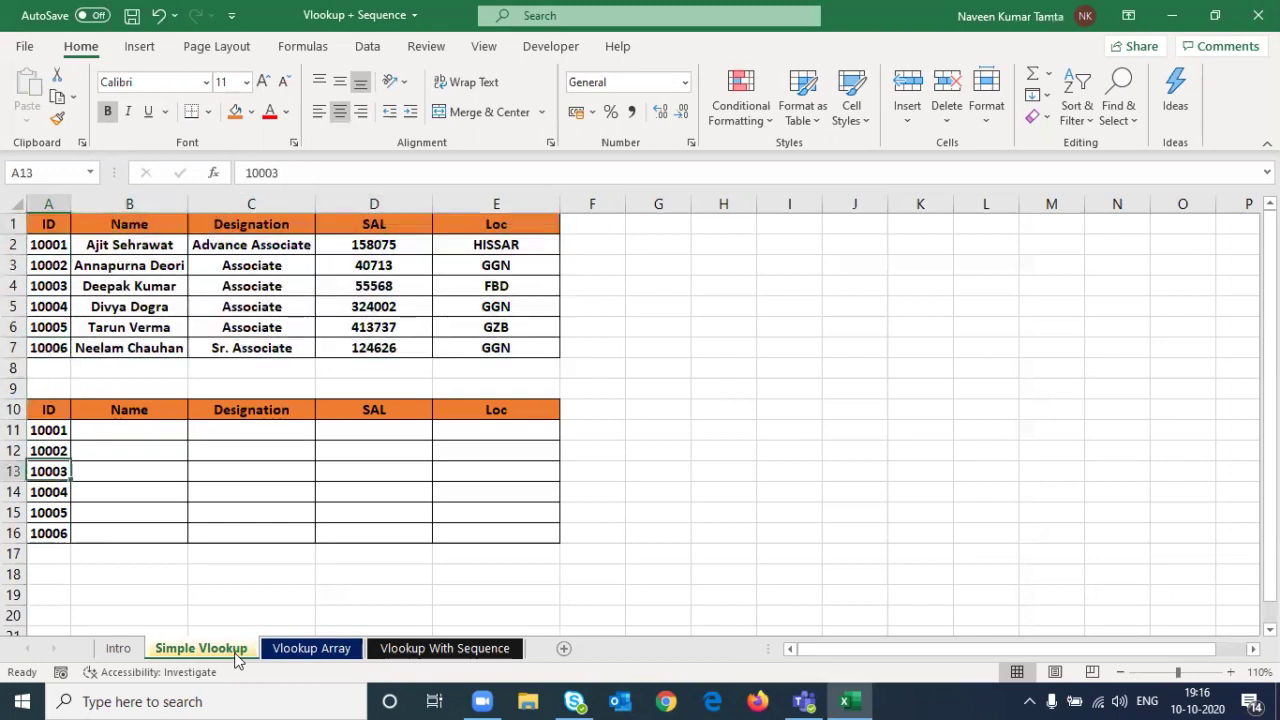
{"action": "key", "text": "Up"}
{"action": "key", "text": "Right"}
{"action": "key", "text": "Up"}
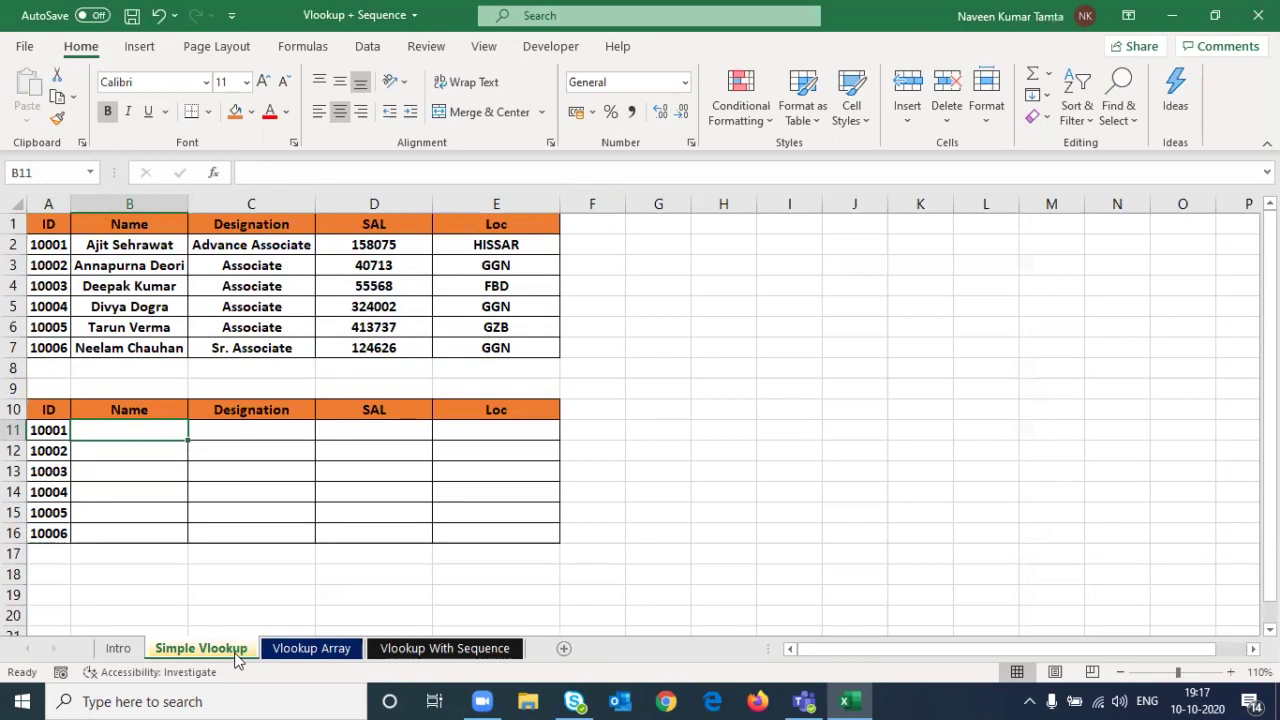
Enter =VLOOKUP($A11,$A$1:$E$7,2,0) in B11 to return the first employee's name
{"action": "type", "text": "=vlook"}
{"action": "key", "text": "Tab"}
{"action": "key", "text": "Left"}
{"action": "key", "text": "F4"}
{"action": "key", "text": "F4"}
{"action": "key", "text": "F4"}
{"action": "type", "text": ","}
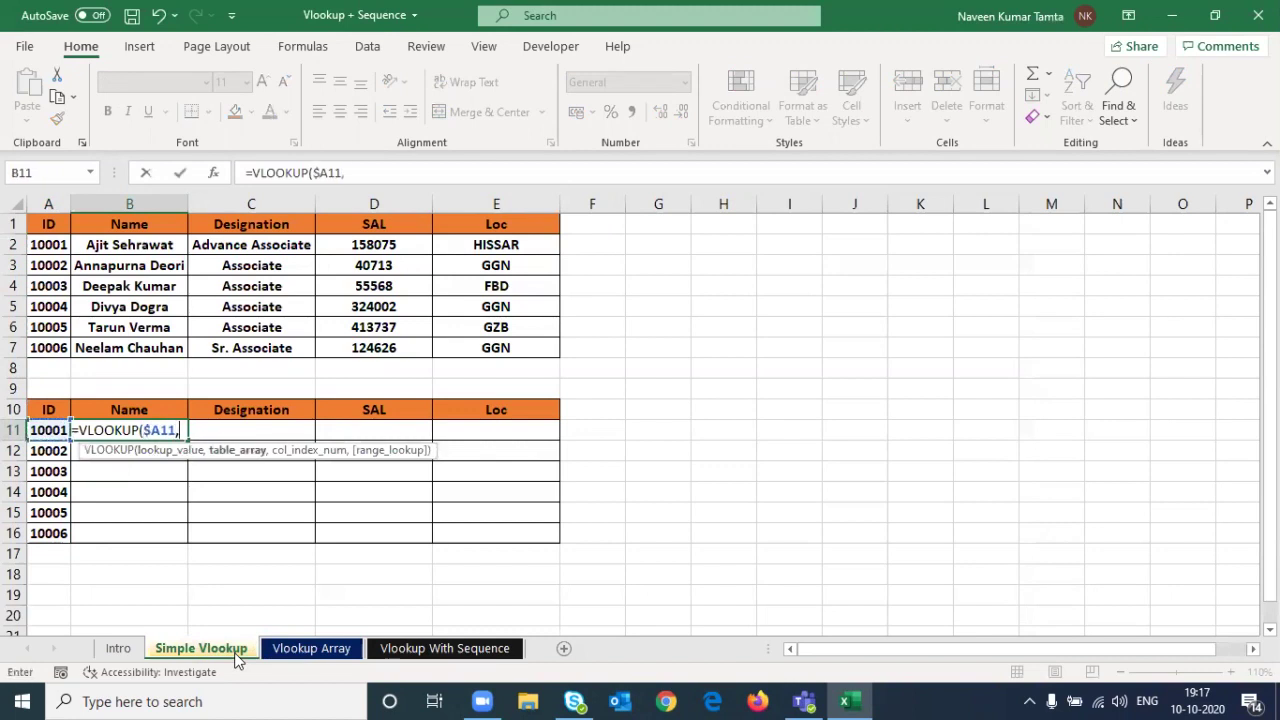
{"action": "key", "text": "ctrl+Up"}
{"action": "key", "text": "ctrl+Up"}
{"action": "key", "text": "ctrl+Up"}
{"action": "key", "text": "Left"}
{"action": "key", "text": "ctrl+shift+Right"}
{"action": "key", "text": "ctrl+shift+Down"}
{"action": "key", "text": "F4"}
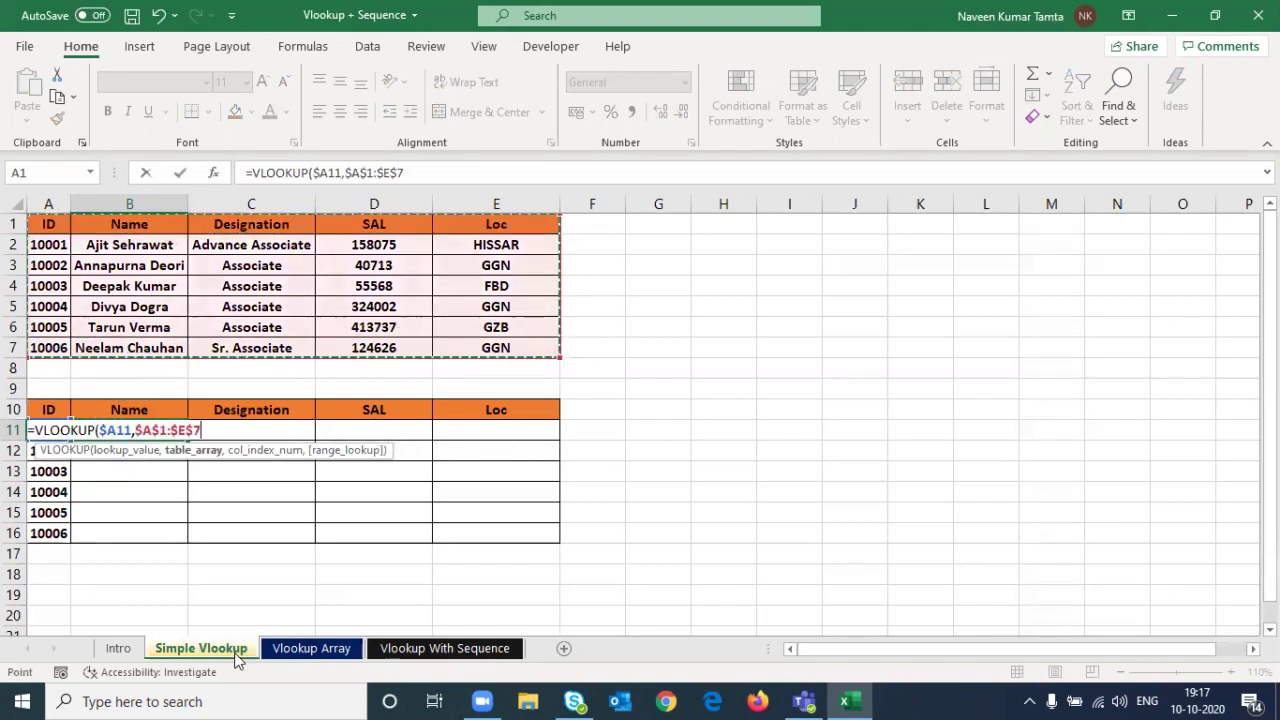
{"action": "type", "text": ","}
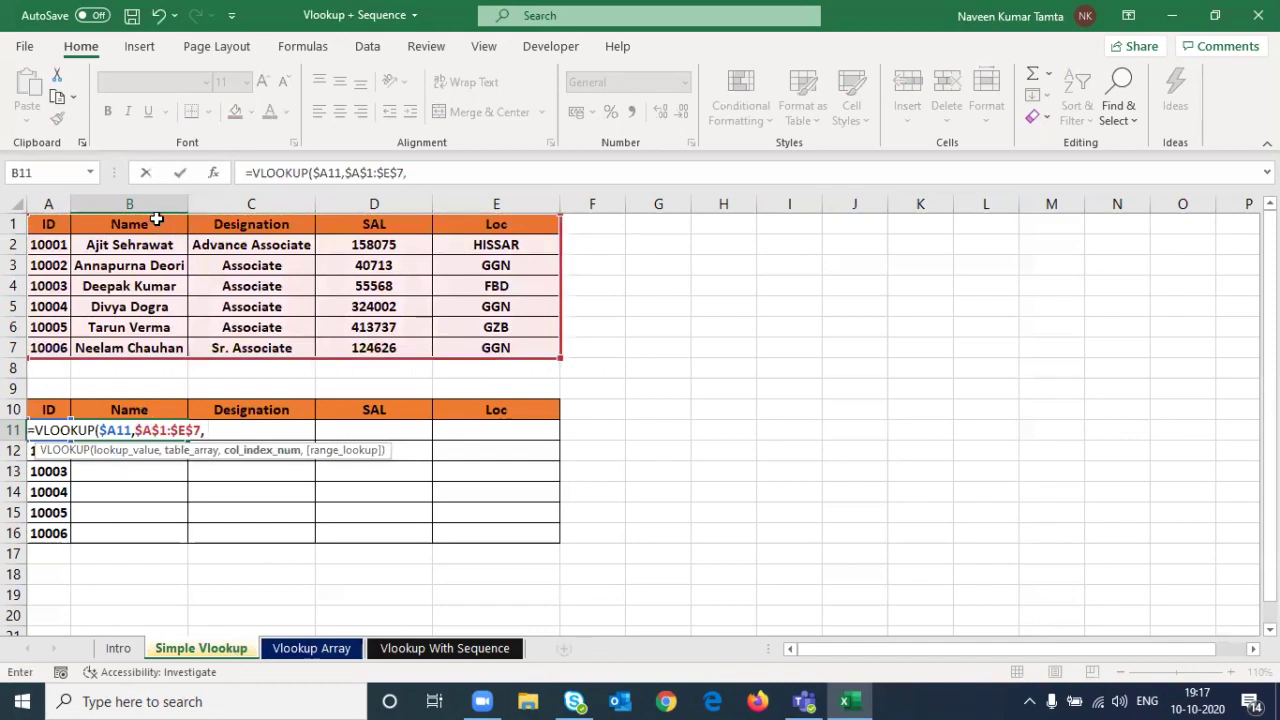
{"action": "type", "text": " 2,"}
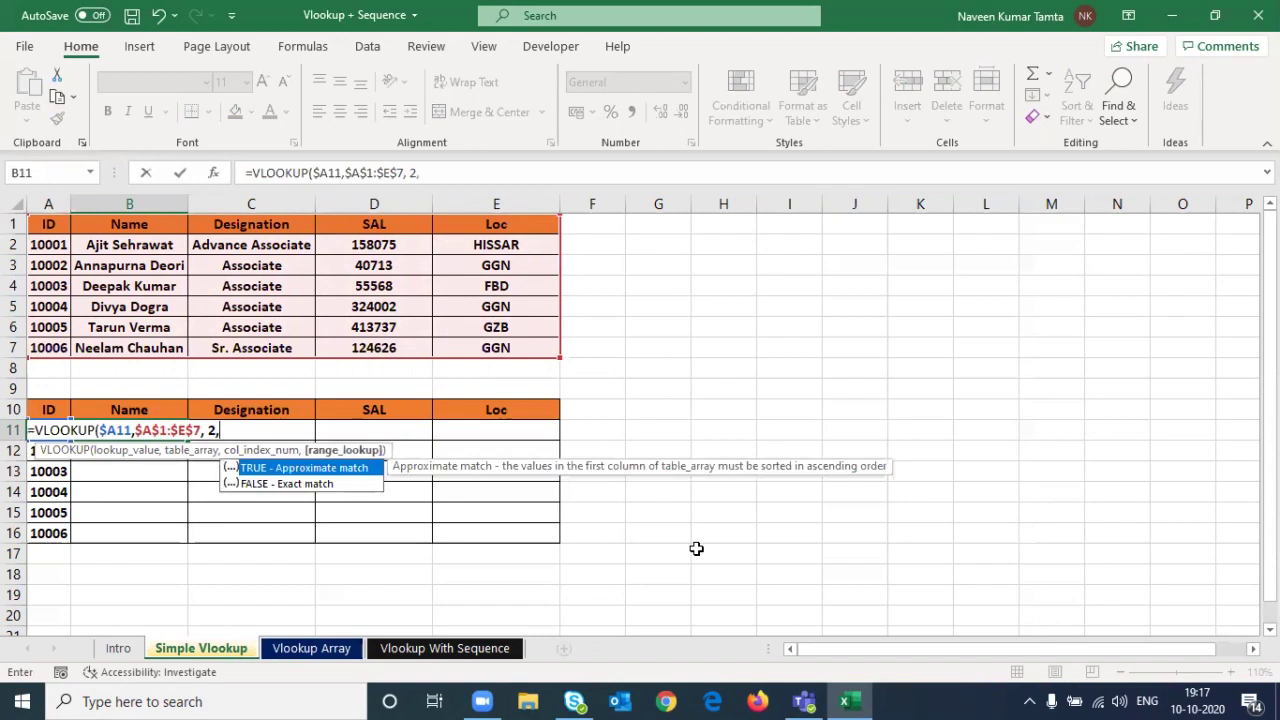
{"action": "type", "text": "0)"}
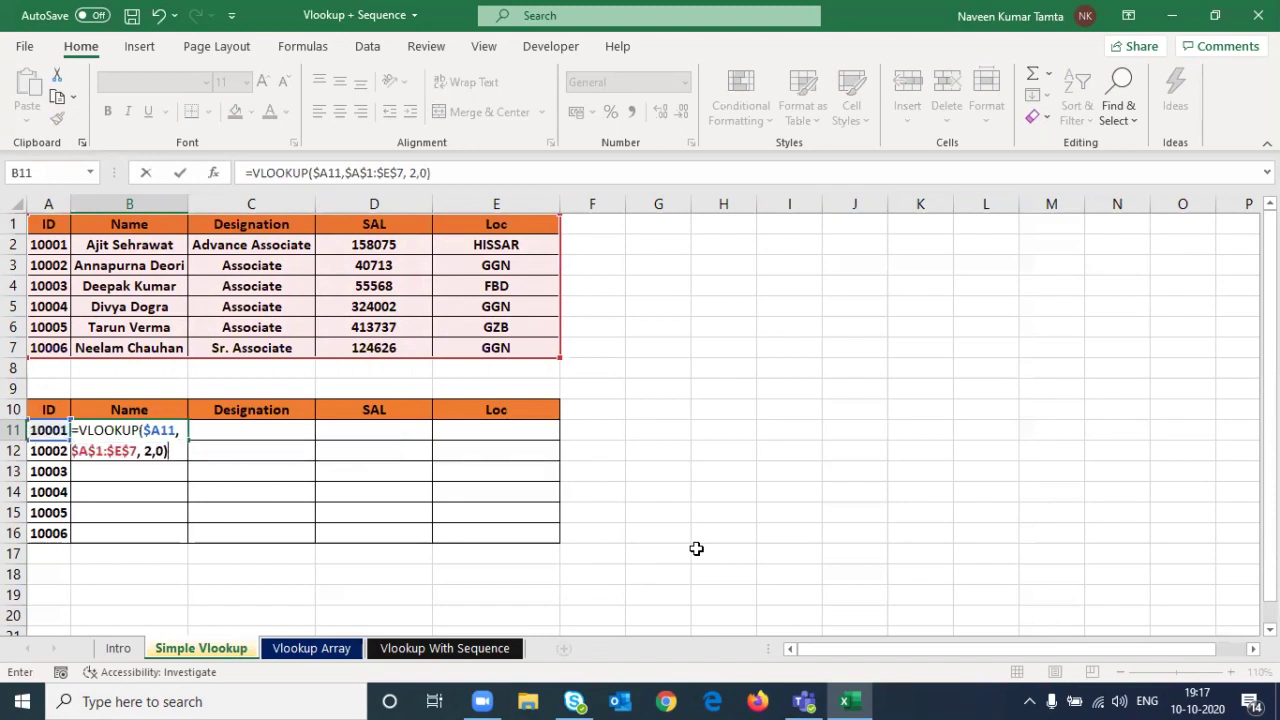
{"action": "key", "text": "Return"}
Fill the name lookup down from B11 through B16
{"action": "key", "text": "Up"}
{"action": "key", "text": "shift+Down"}
{"action": "key", "text": "shift+Down"}
{"action": "key", "text": "shift+Down"}
{"action": "key", "text": "shift+Down"}
{"action": "key", "text": "shift+Down"}
{"action": "key", "text": "ctrl+d"}
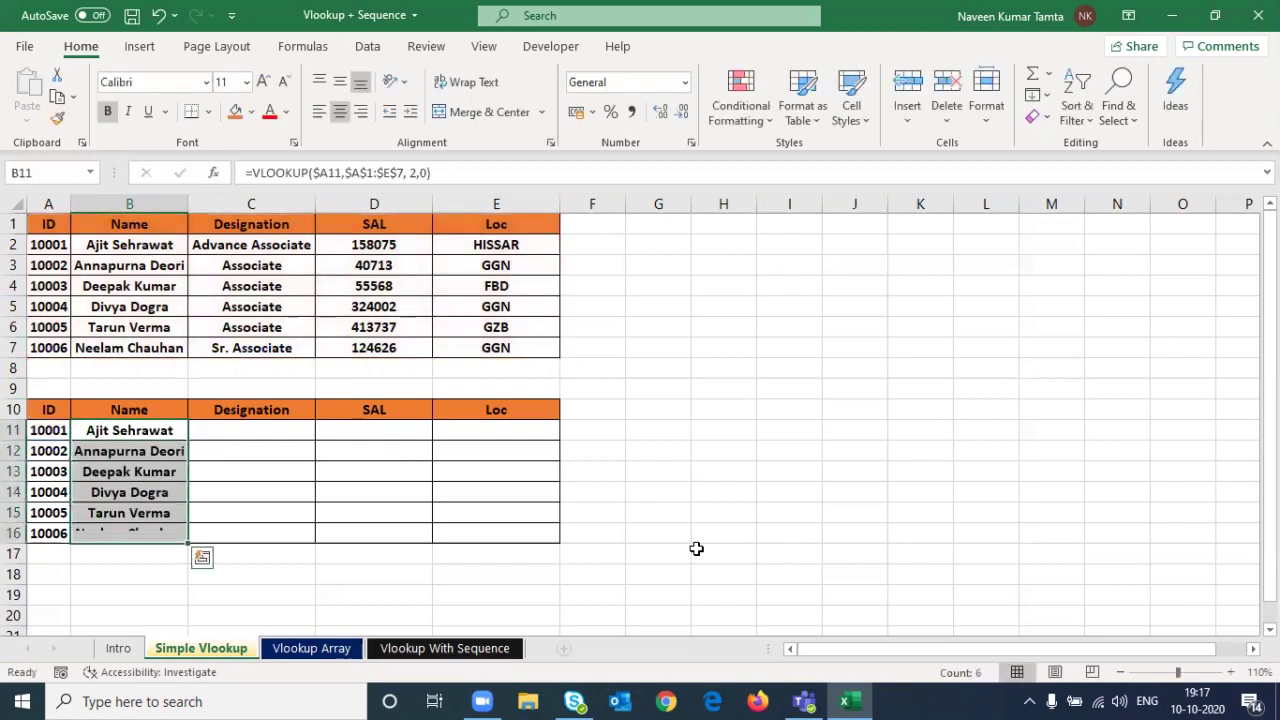
{"action": "key", "text": "Up"}
{"action": "key", "text": "Down"}
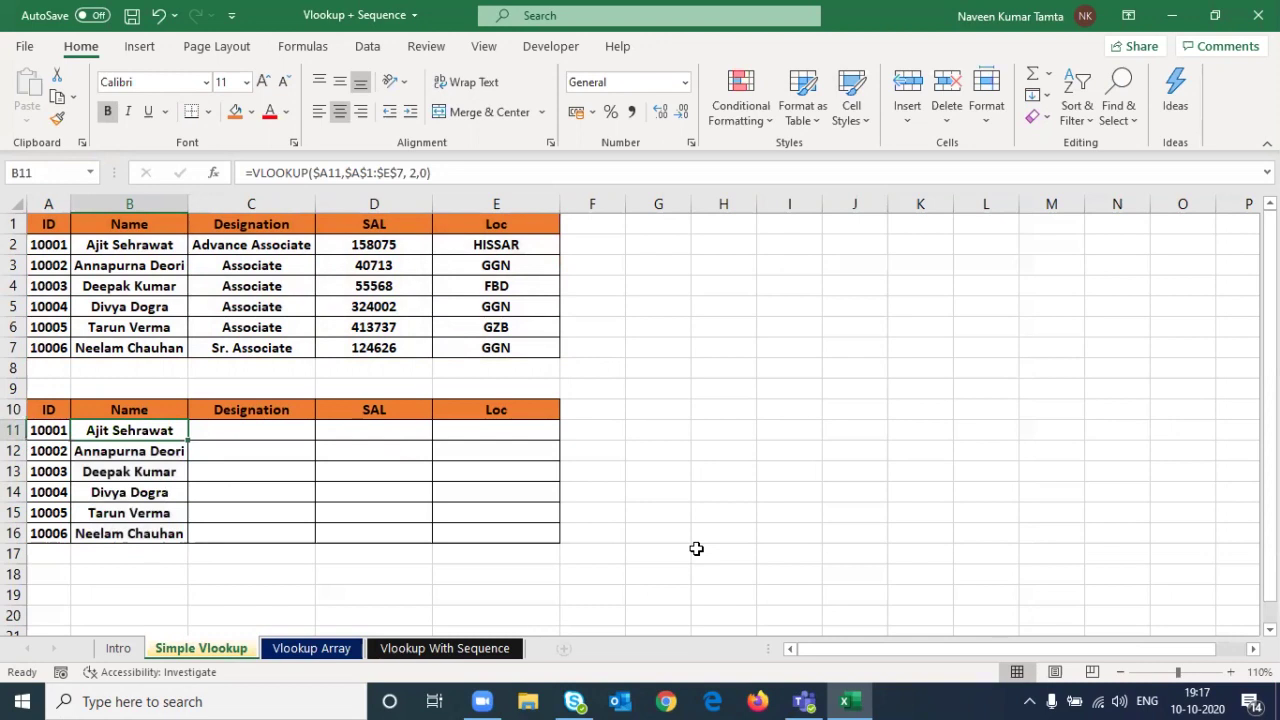
{"action": "key", "text": "Right"}
{"action": "key", "text": "Right"}
{"action": "key", "text": "Right"}
{"action": "key", "text": "Left"}
{"action": "key", "text": "Left"}
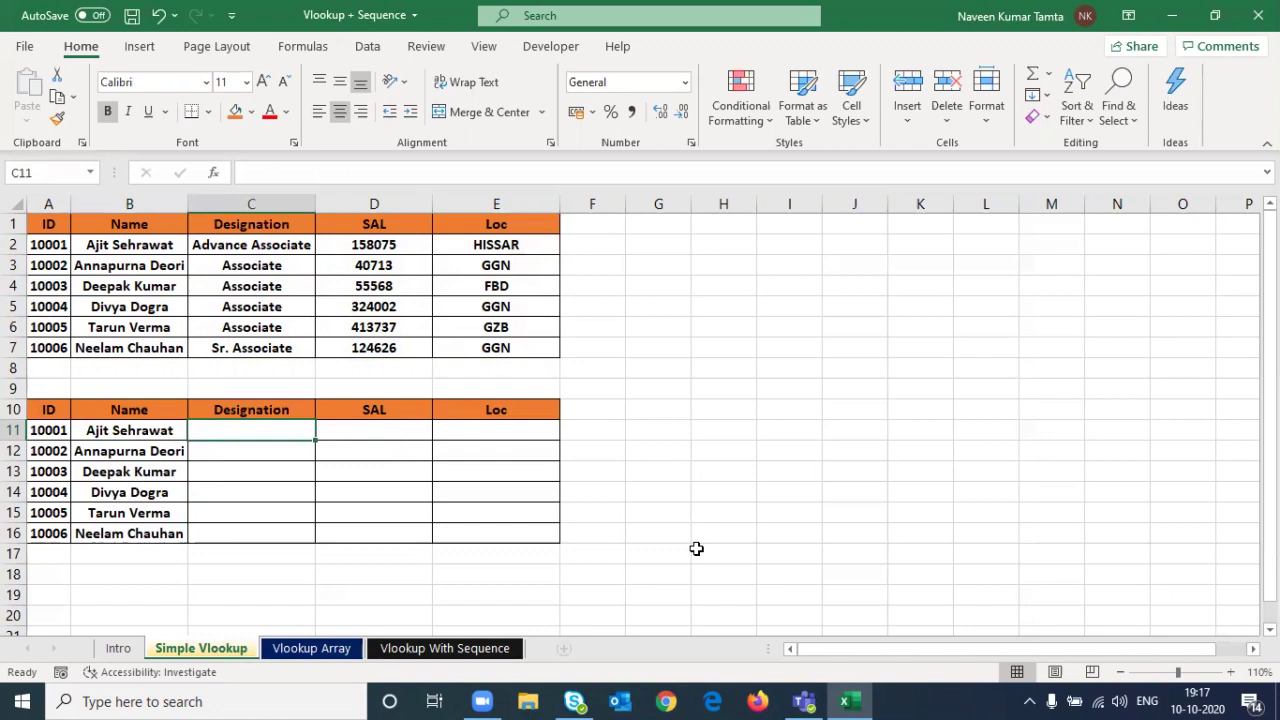
Copy the name formula into C11 and change its column number to 3 for Designation
{"action": "key", "text": "Left"}
{"action": "key", "text": "Right"}
{"action": "key", "text": "Right"}
{"action": "key", "text": "Right"}
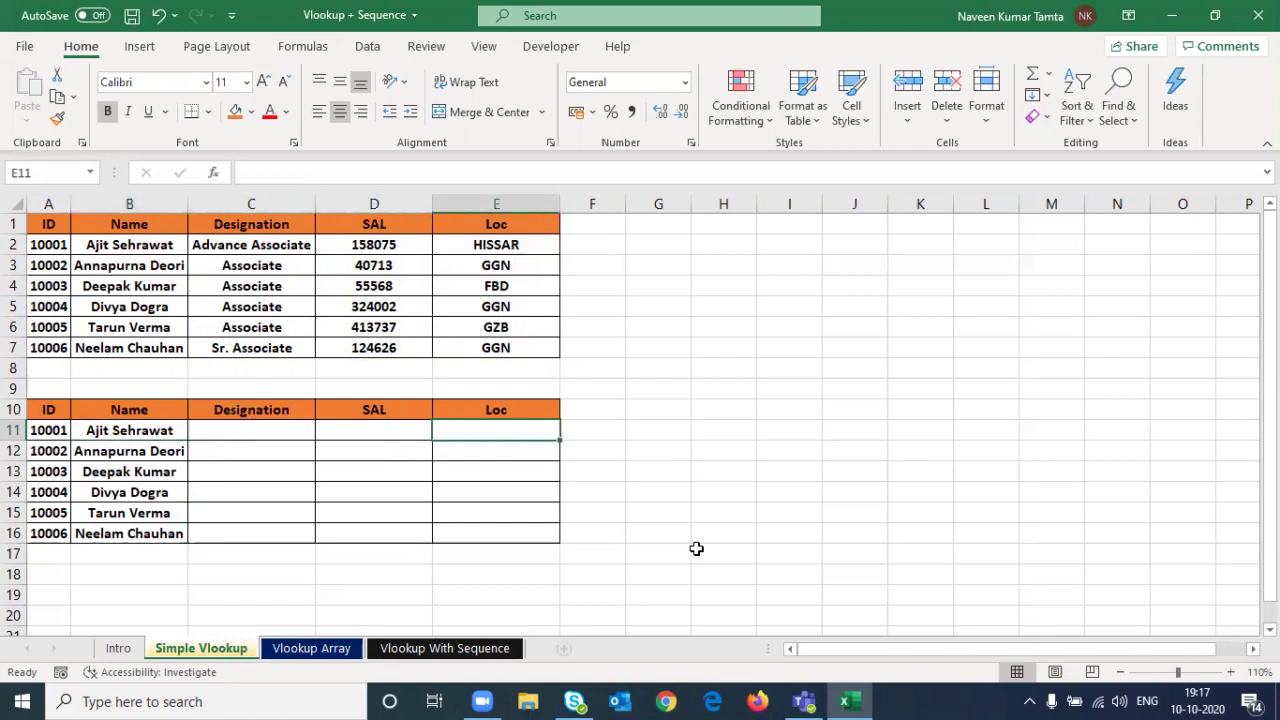
{"action": "key", "text": "Left"}
{"action": "key", "text": "Left"}
{"action": "key", "text": "Left"}
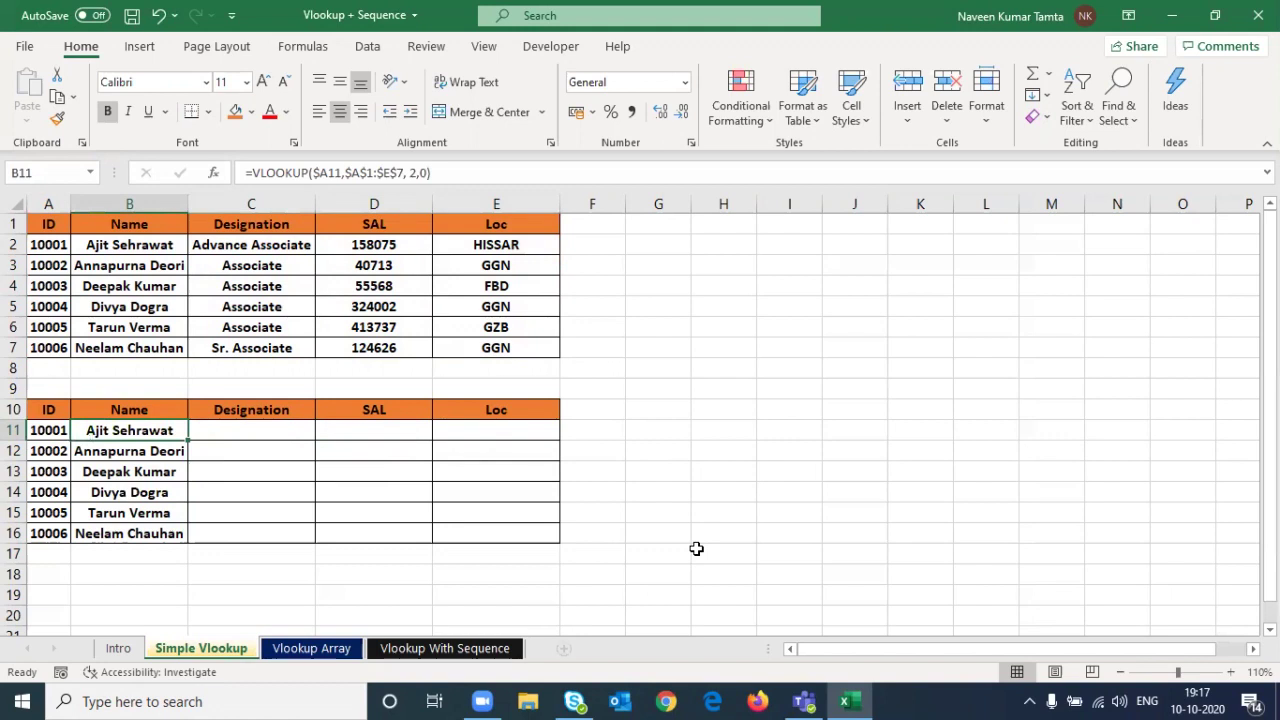
{"action": "key", "text": "ctrl+c"}
{"action": "key", "text": "Right"}
{"action": "key", "text": "ctrl+v"}
{"action": "key", "text": "F2"}
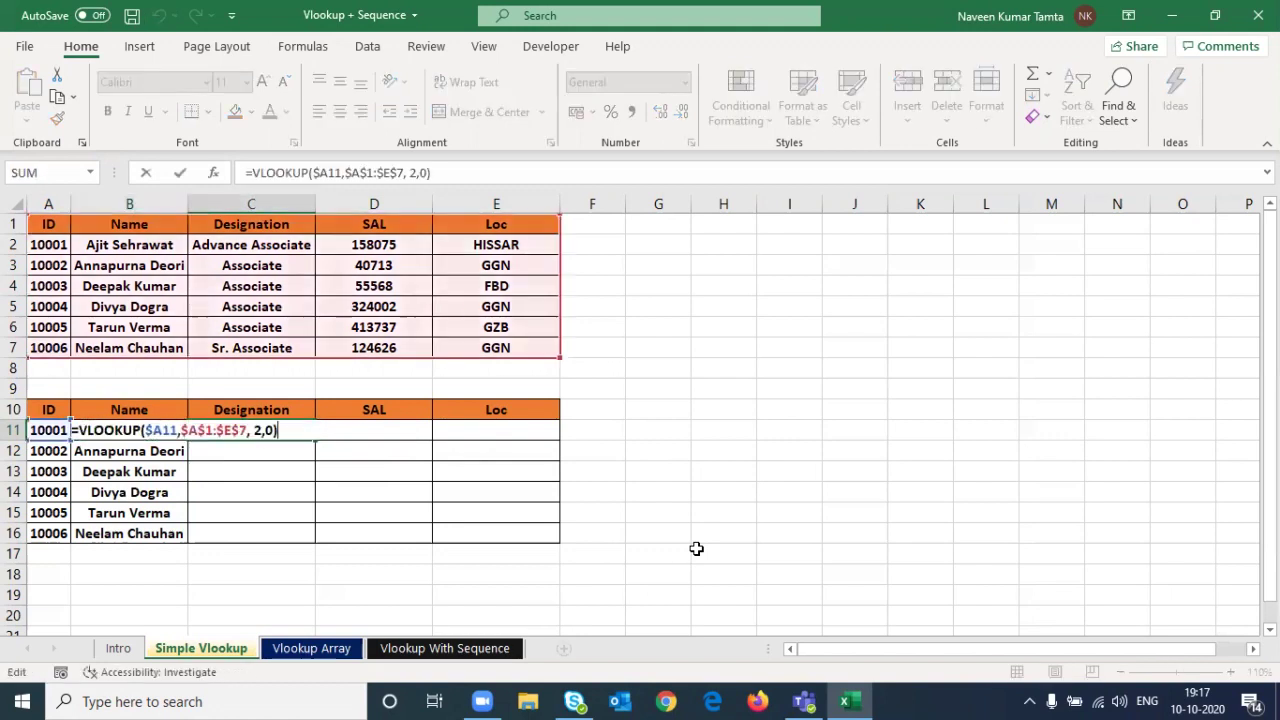
{"action": "key", "text": "Left"}
{"action": "key", "text": "Left"}
{"action": "key", "text": "Left"}
{"action": "key", "text": "Left"}
{"action": "key", "text": "Delete"}
{"action": "type", "text": "3"}
{"action": "key", "text": "ctrl+Return"}
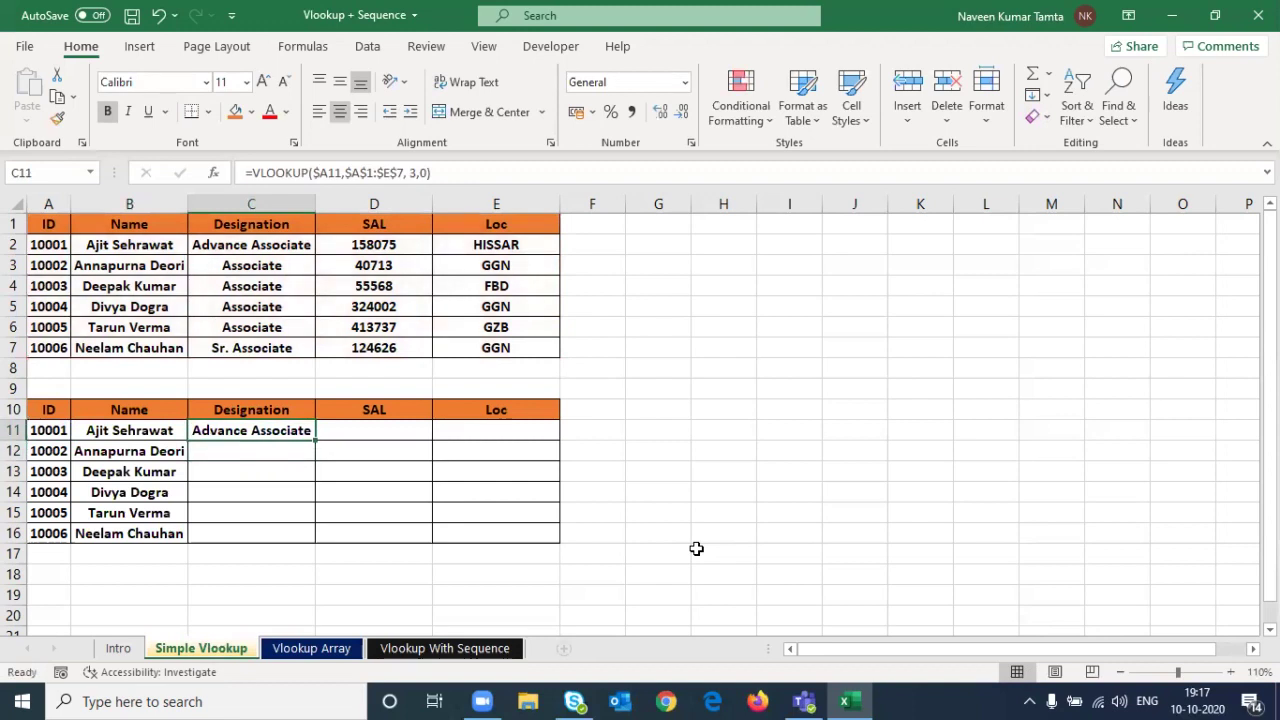
Copy the formula into D11 with column number 4 to return SAL
{"action": "key", "text": "ctrl+c"}
{"action": "key", "text": "Right"}
{"action": "key", "text": "ctrl+v"}
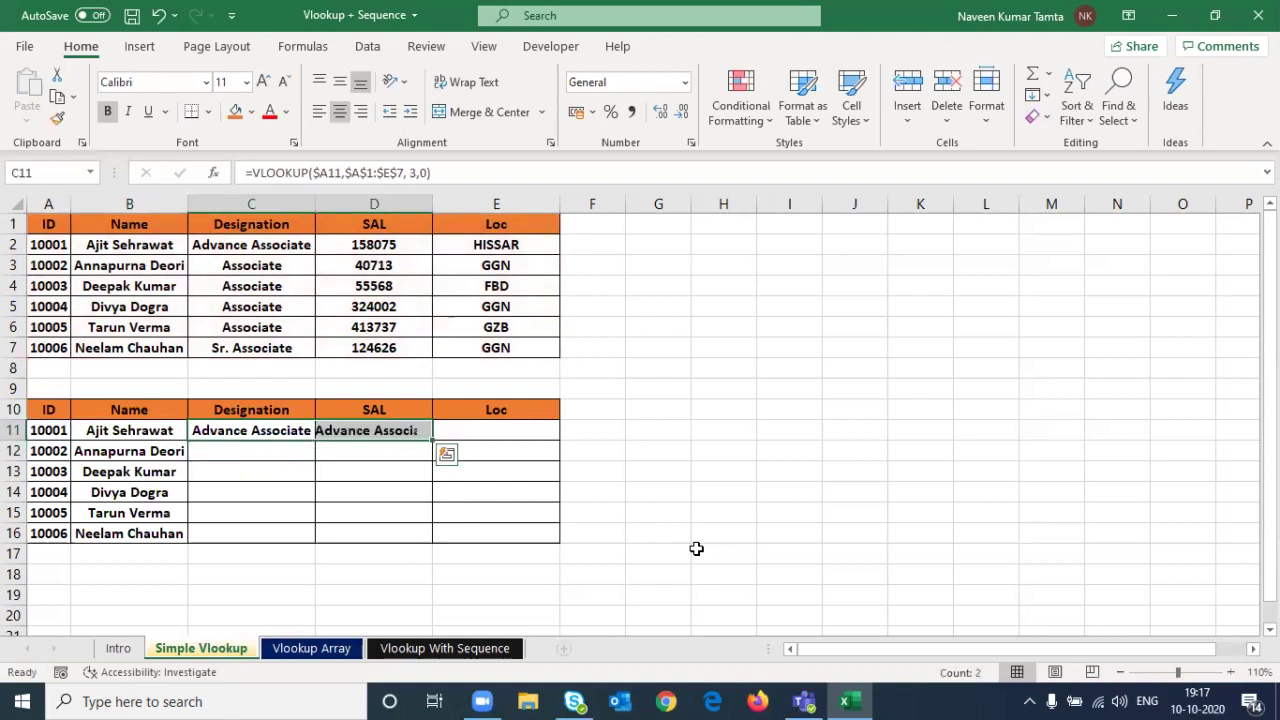
{"action": "key", "text": "Escape"}
{"action": "key", "text": "F2"}
{"action": "key", "text": "Left"}
{"action": "key", "text": "Left"}
{"action": "key", "text": "Left"}
{"action": "key", "text": "Left"}
{"action": "key", "text": "Delete"}
{"action": "type", "text": "4"}
{"action": "key", "text": "Return"}
Fill the formula into E11 and change its column number to 5 for Loc
{"action": "key", "text": "Up"}
{"action": "key", "text": "shift+Right"}
{"action": "key", "text": "ctrl+r"}
{"action": "key", "text": "Right"}
{"action": "key", "text": "F2"}
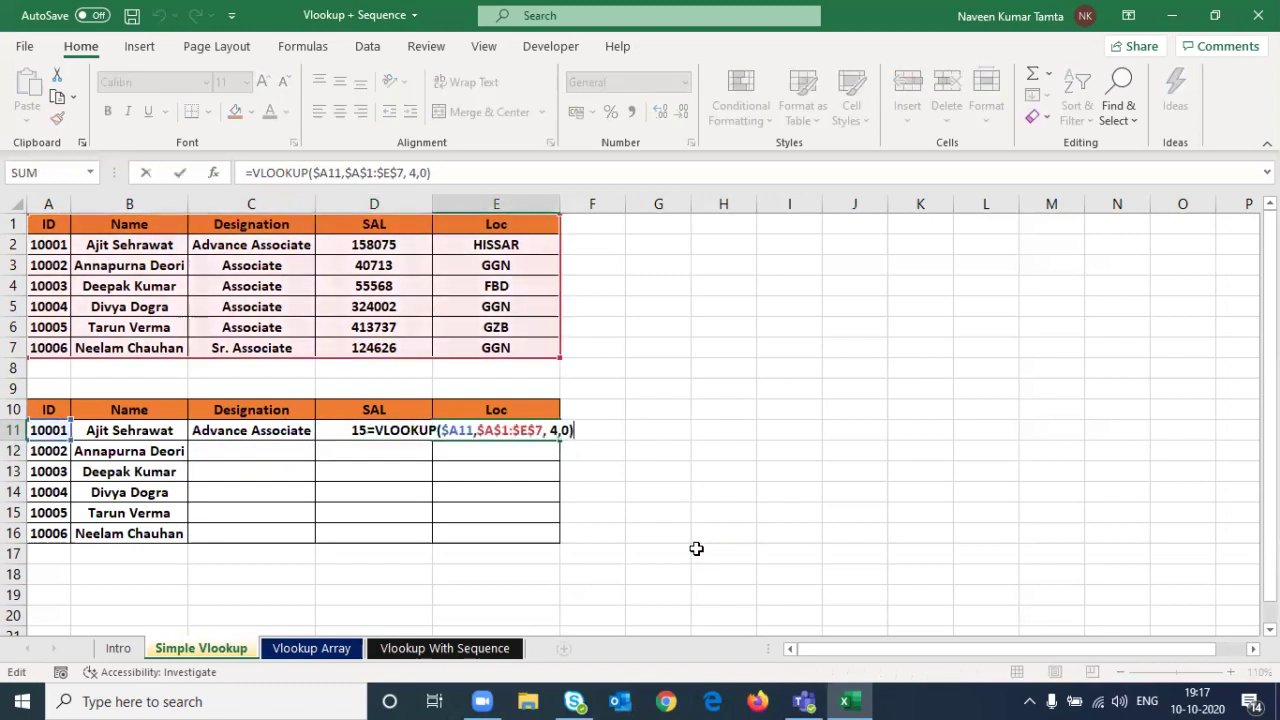
{"action": "key", "text": "Left"}
{"action": "key", "text": "Left"}
{"action": "key", "text": "Left"}
{"action": "key", "text": "Left"}
{"action": "key", "text": "Delete"}
{"action": "type", "text": "5"}
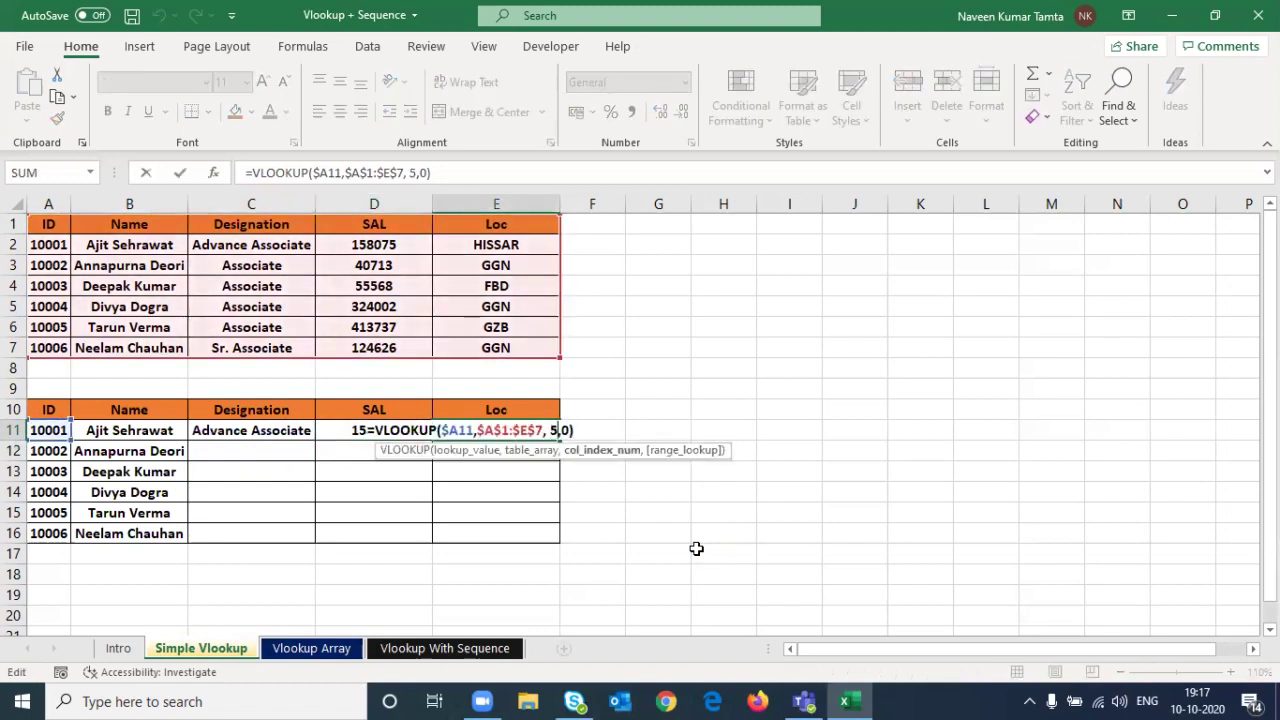
{"action": "key", "text": "Return"}
{"action": "key", "text": "Up"}
{"action": "key", "text": "Left"}
{"action": "key", "text": "Left"}
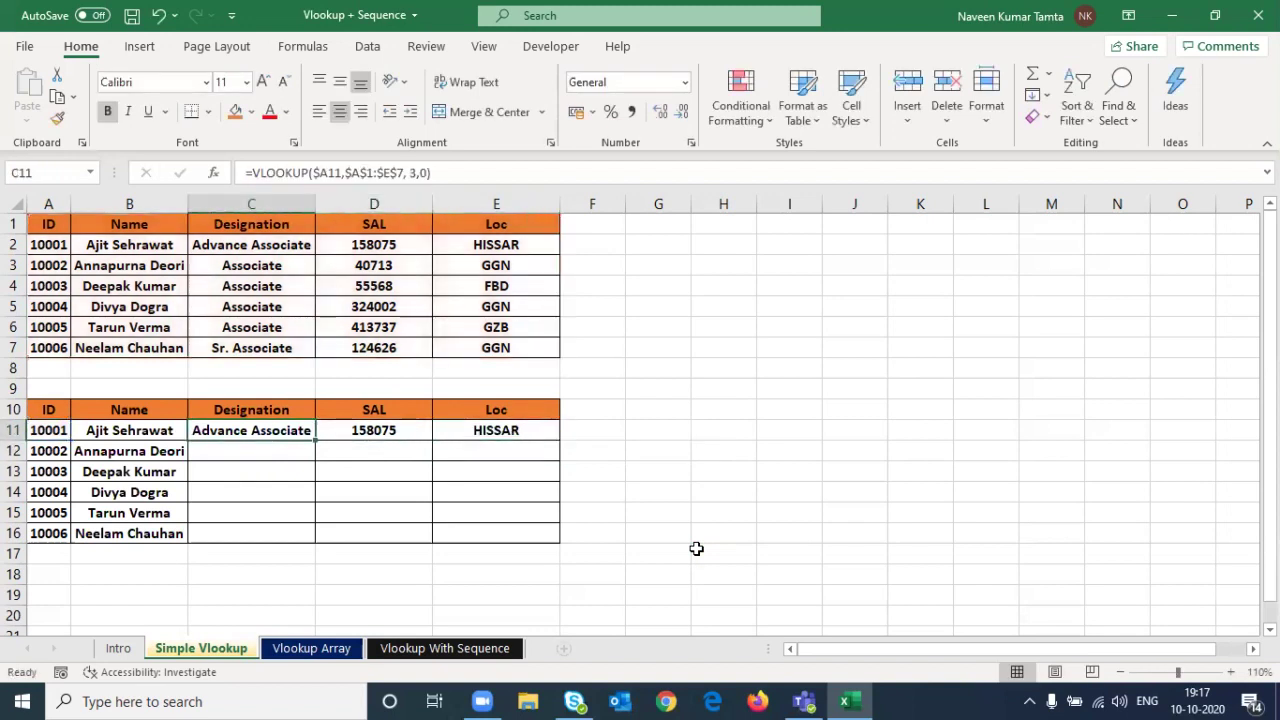
Fill the C11:E11 lookups down through row 16
{"action": "key", "text": "shift+Right"}
{"action": "key", "text": "shift+Right"}
{"action": "key", "text": "shift+Down"}
{"action": "key", "text": "shift+Down"}
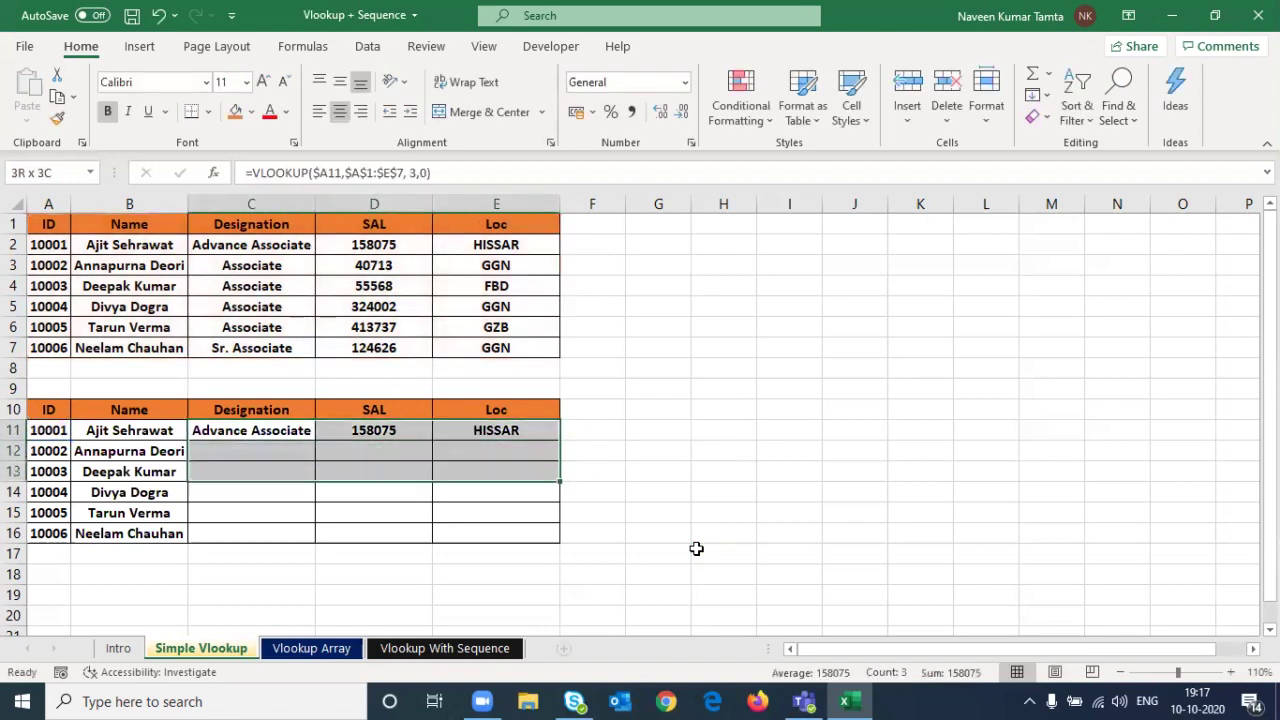
{"action": "key", "text": "shift+Down"}
{"action": "key", "text": "shift+Down"}
{"action": "key", "text": "shift+Down"}
{"action": "key", "text": "ctrl+d"}
Review the completed A11:E16 table, then switch to the Vlookup Array sheet
{"action": "key", "text": "Up"}
{"action": "key", "text": "Left"}
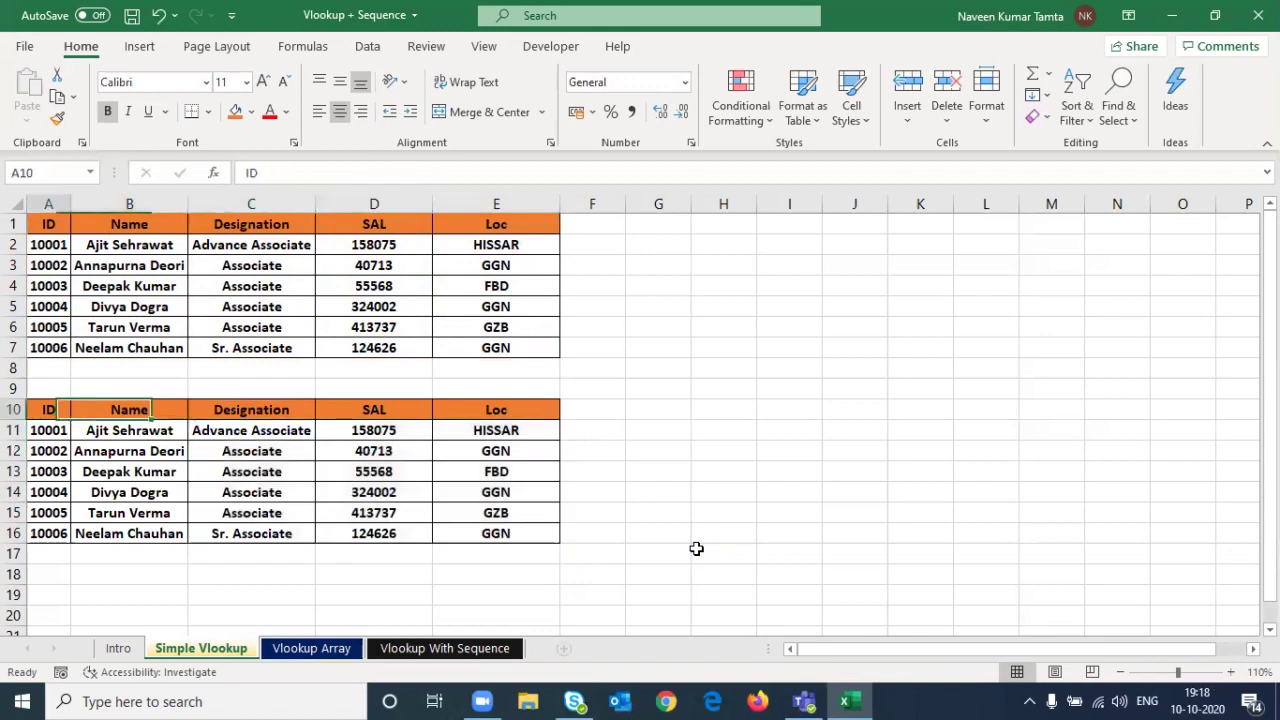
{"action": "key", "text": "Left"}
{"action": "key", "text": "ctrl+shift+Right"}
{"action": "key", "text": "ctrl+shift+Down"}
{"action": "key", "text": "Left"}
{"action": "key", "text": "Down"}
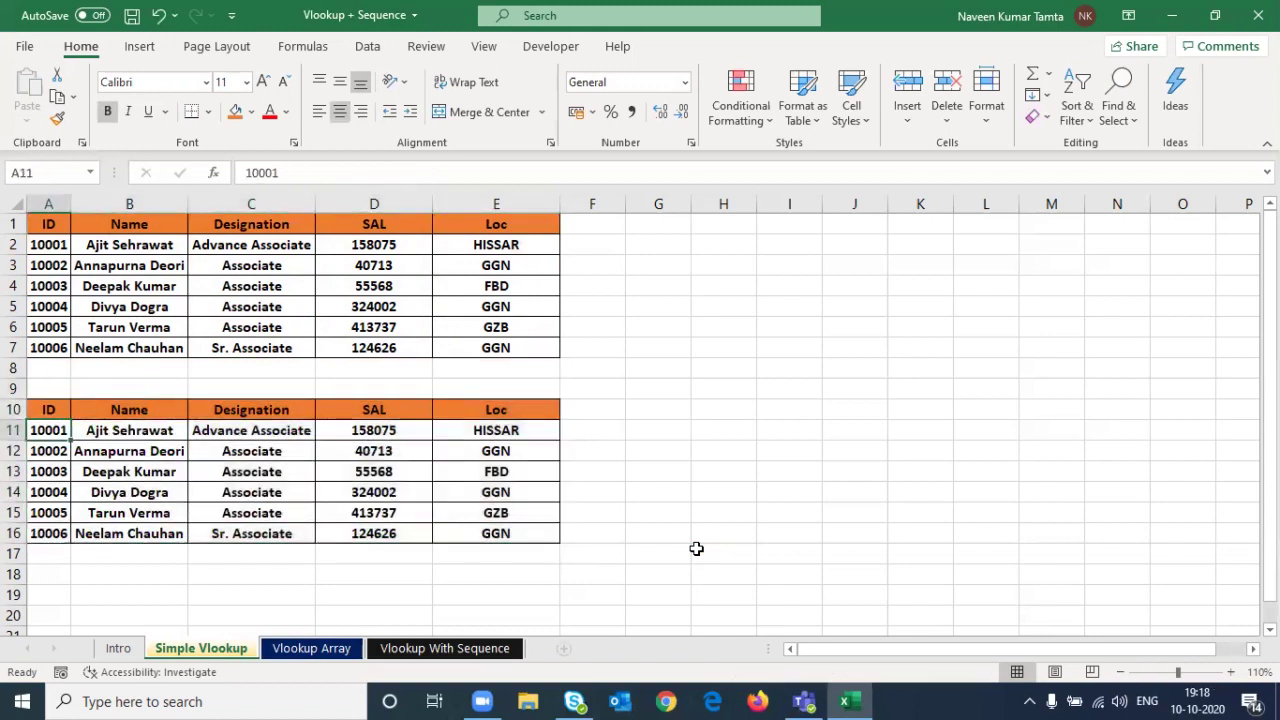
{"action": "key", "text": "ctrl+shift+Right"}
{"action": "key", "text": "ctrl+shift+Down"}
{"action": "key", "text": "Up"}
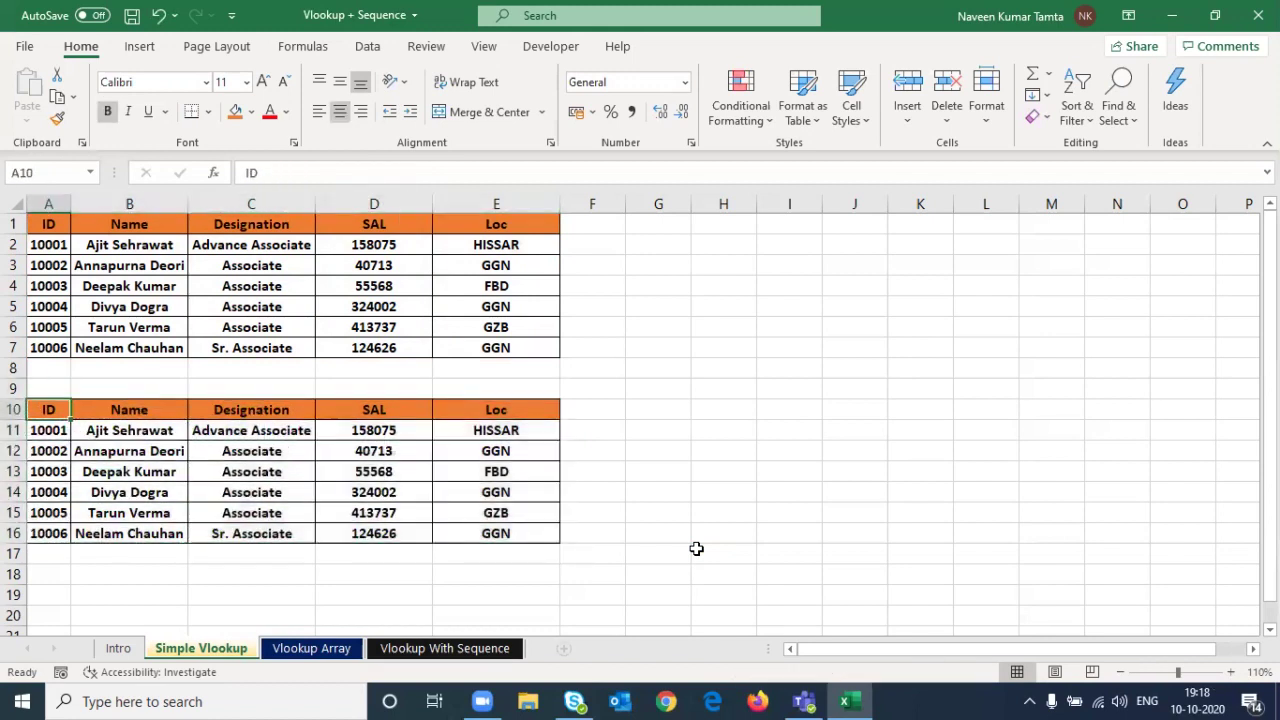
{"action": "key", "text": "ctrl+shift+Down"}
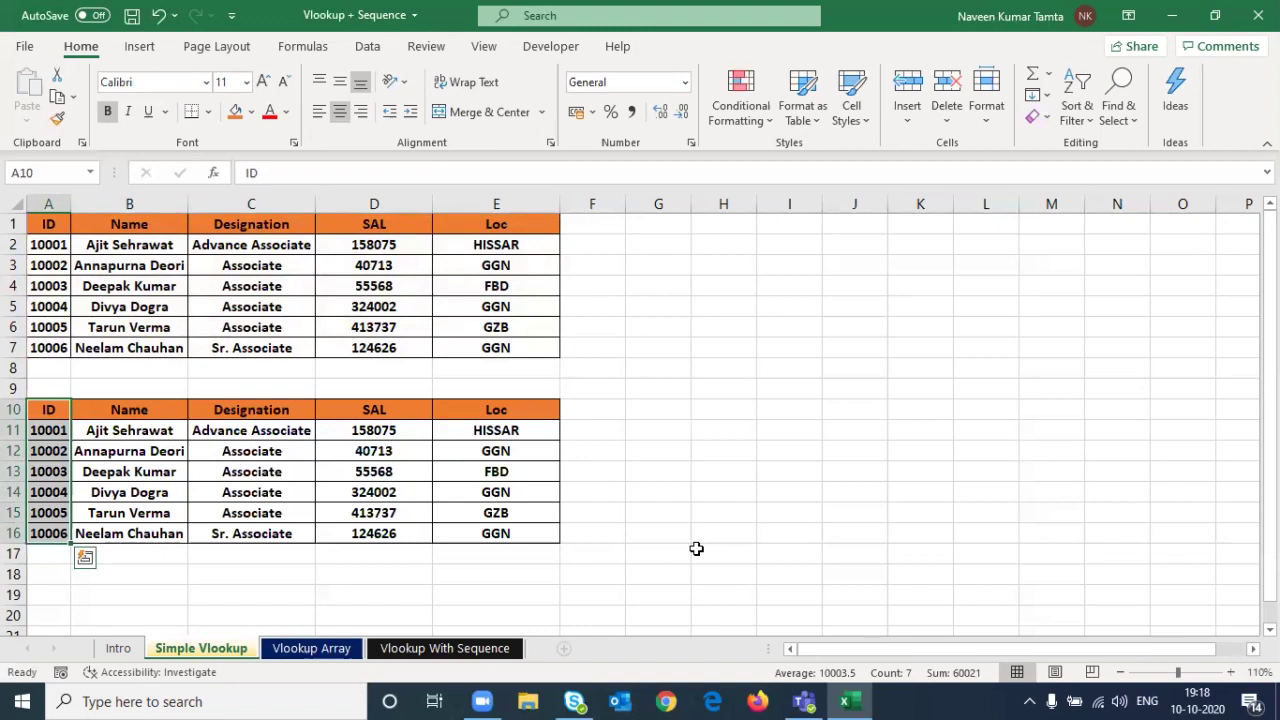
{"action": "key", "text": "Up"}
{"action": "key", "text": "Down"}
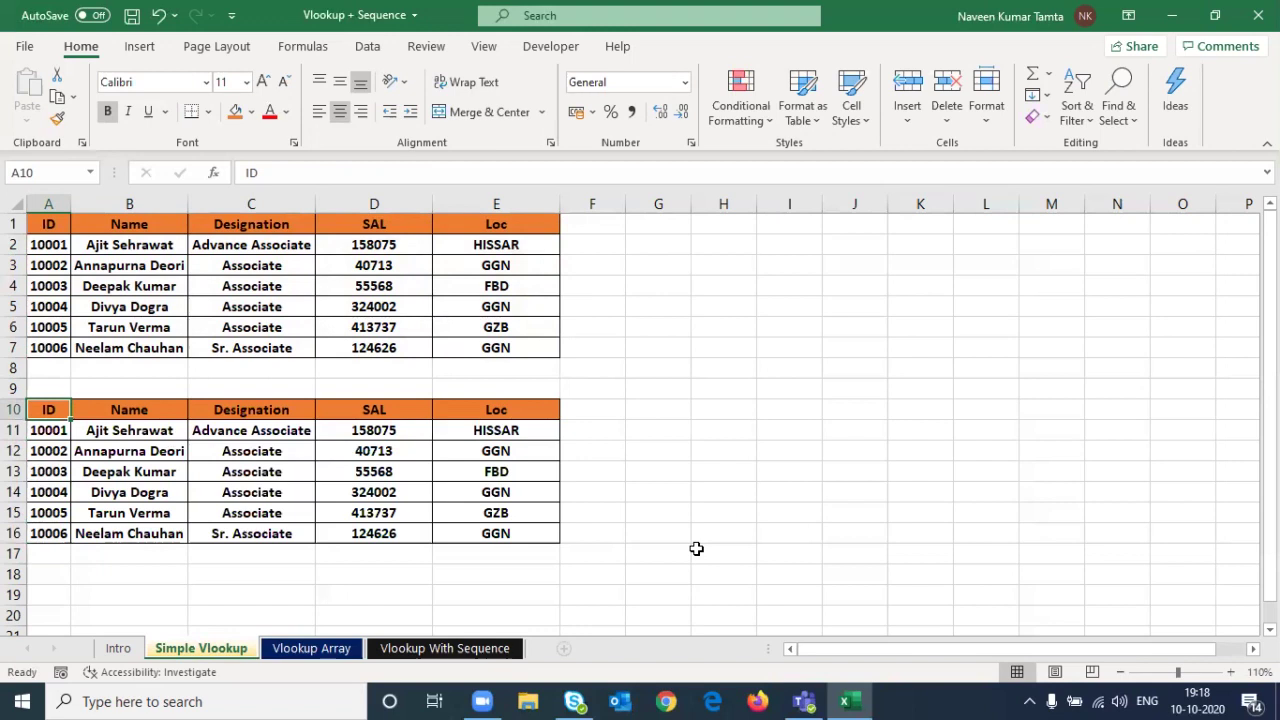
{"action": "key", "text": "ctrl+Page_Down"}
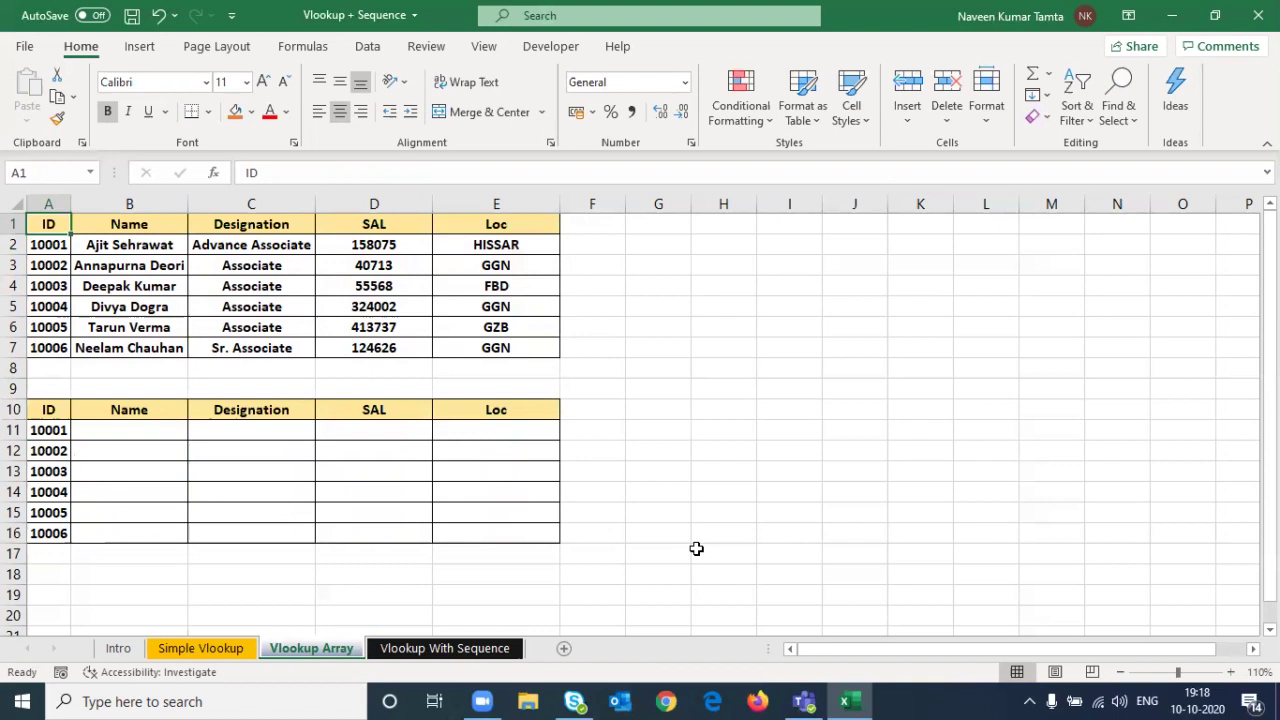
{"action": "left_click", "coordinate": [696, 549]}
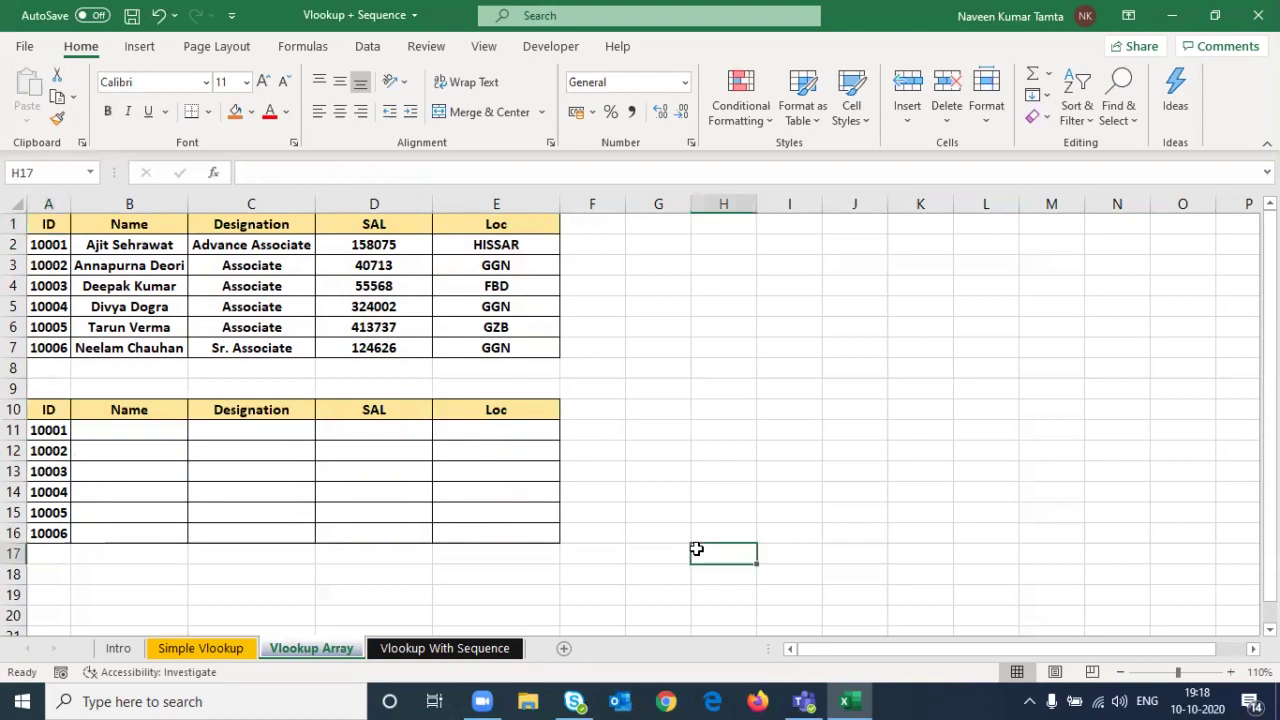
{"action": "key", "text": "Left"}
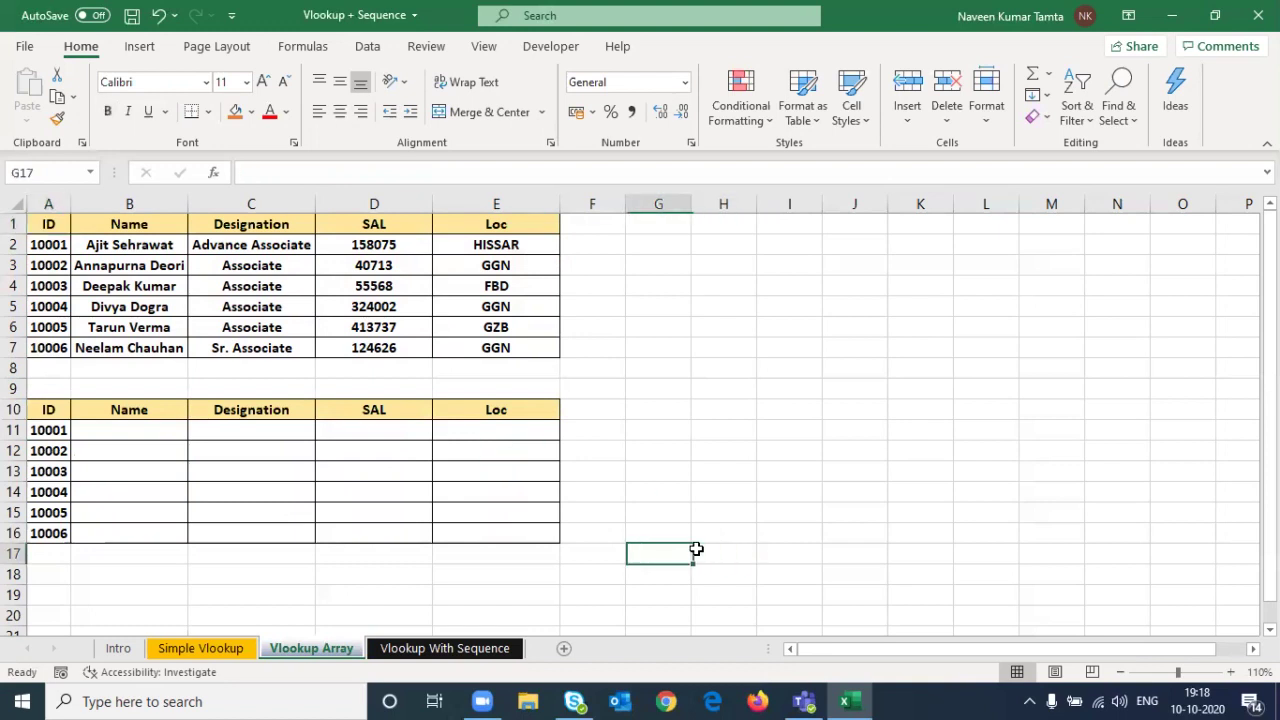
{"action": "key", "text": "Left"}
{"action": "key", "text": "ctrl+Page_Up"}
{"action": "key", "text": "Down"}
{"action": "key", "text": "Right"}
{"action": "key", "text": "Right"}
{"action": "key", "text": "Right"}
{"action": "key", "text": "Right"}
{"action": "key", "text": "ctrl+Page_Down"}
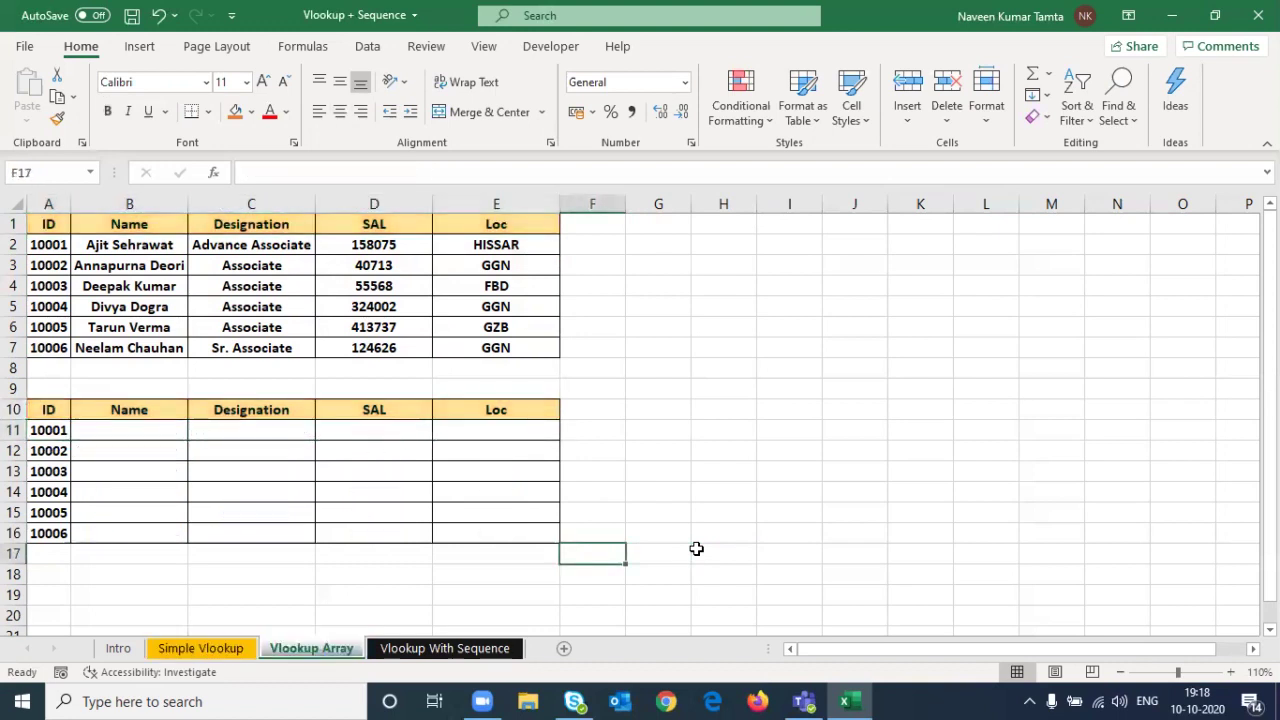
{"action": "key", "text": "Left"}
{"action": "key", "text": "Left"}
{"action": "key", "text": "Left"}
{"action": "key", "text": "Left"}
{"action": "key", "text": "Up"}
{"action": "key", "text": "Up"}
{"action": "key", "text": "Up"}
{"action": "key", "text": "Up"}
{"action": "key", "text": "Up"}
{"action": "key", "text": "Up"}
{"action": "key", "text": "shift+Right"}
{"action": "key", "text": "shift+Right"}
{"action": "key", "text": "shift+Right"}
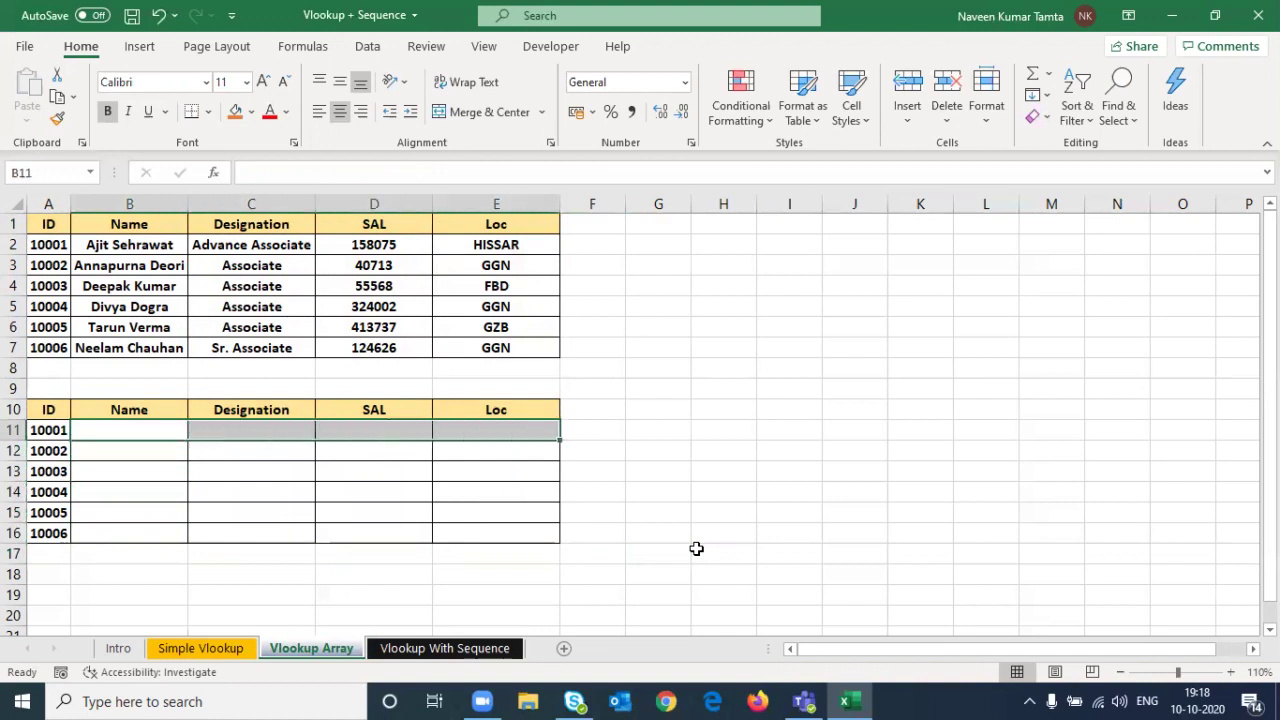
{"action": "key", "text": "Left"}
{"action": "key", "text": "Right"}
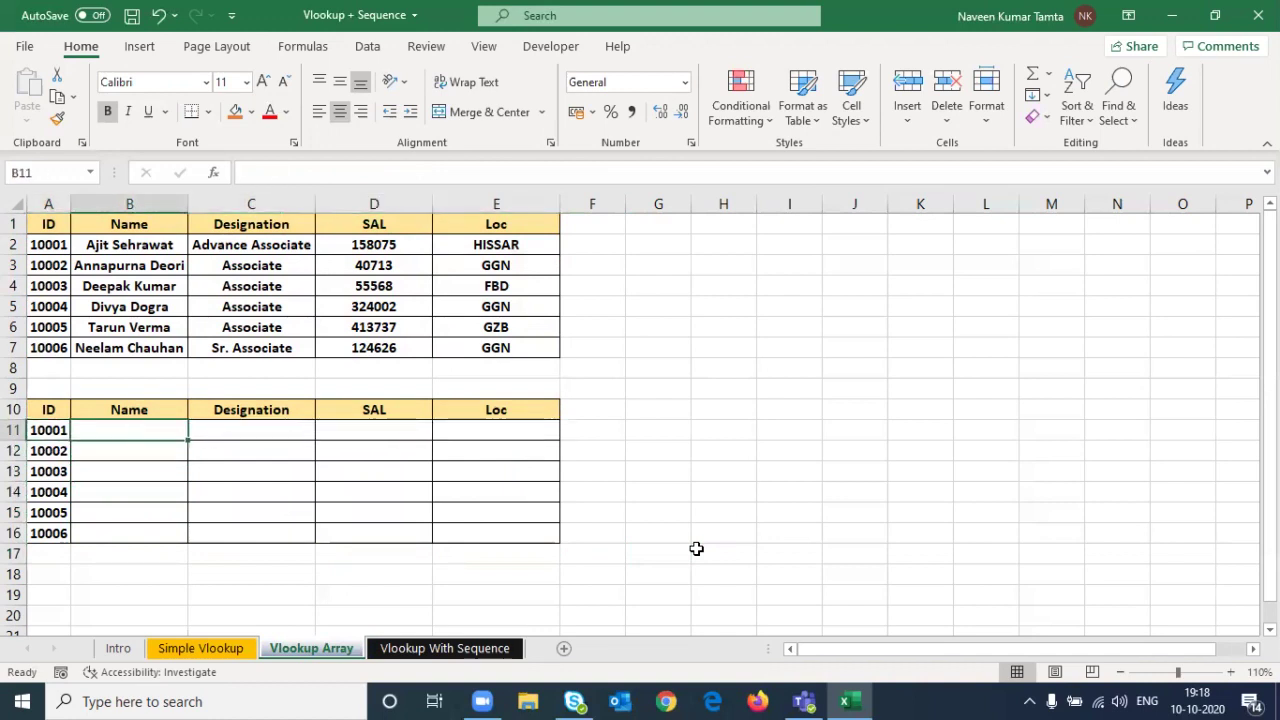
{"action": "key", "text": "Right"}
{"action": "key", "text": "Right"}
{"action": "key", "text": "Right"}
{"action": "key", "text": "Up"}
{"action": "key", "text": "Up"}
{"action": "key", "text": "Up"}
Enter 'Step 1' in G4 and 'Select the Range in Horizontal Way' beside it in H4
{"action": "key", "text": "Up"}
{"action": "key", "text": "Up"}
{"action": "key", "text": "Up"}
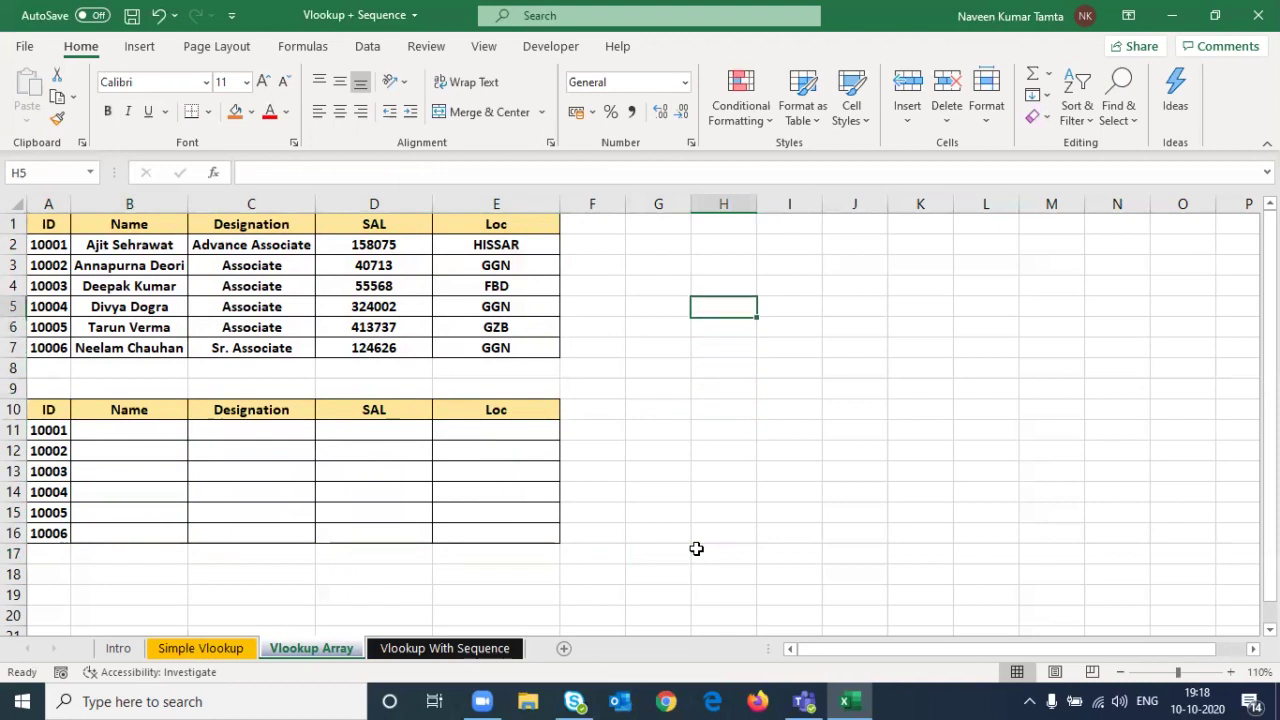
{"action": "key", "text": "Left"}
{"action": "key", "text": "Up"}
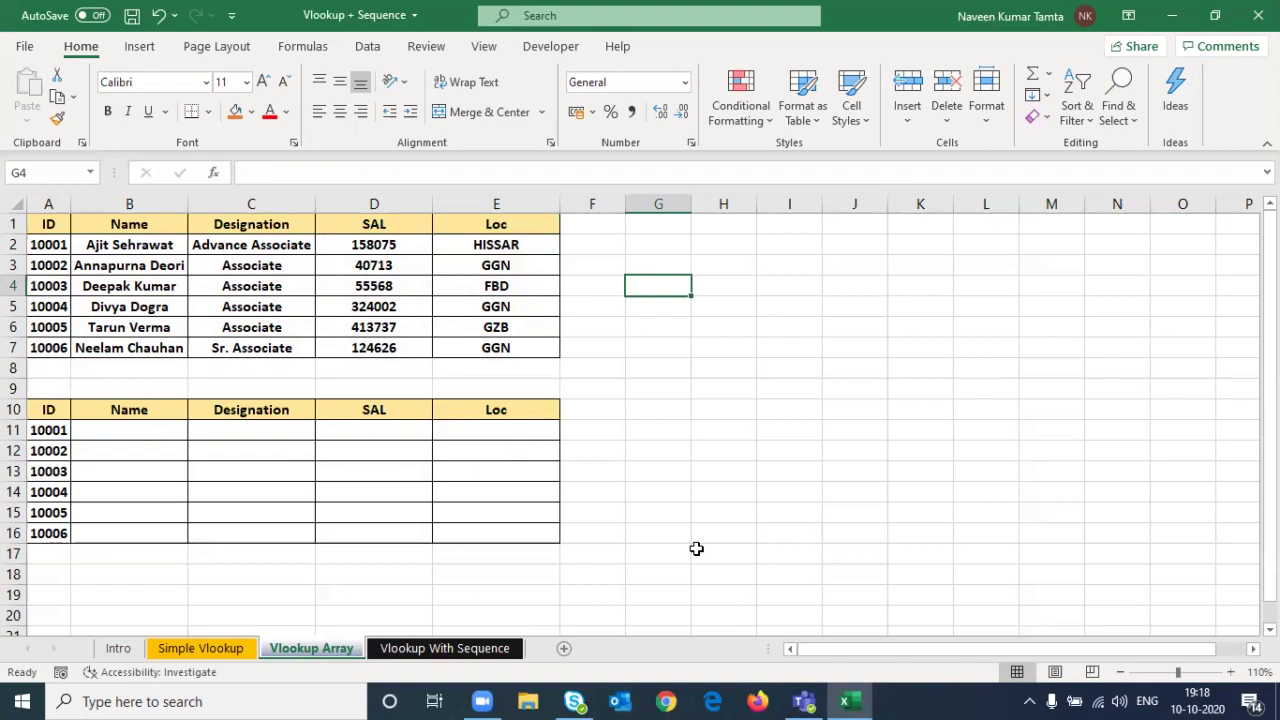
{"action": "type", "text": "Step 1"}
{"action": "key", "text": "Return"}
{"action": "key", "text": "Up"}
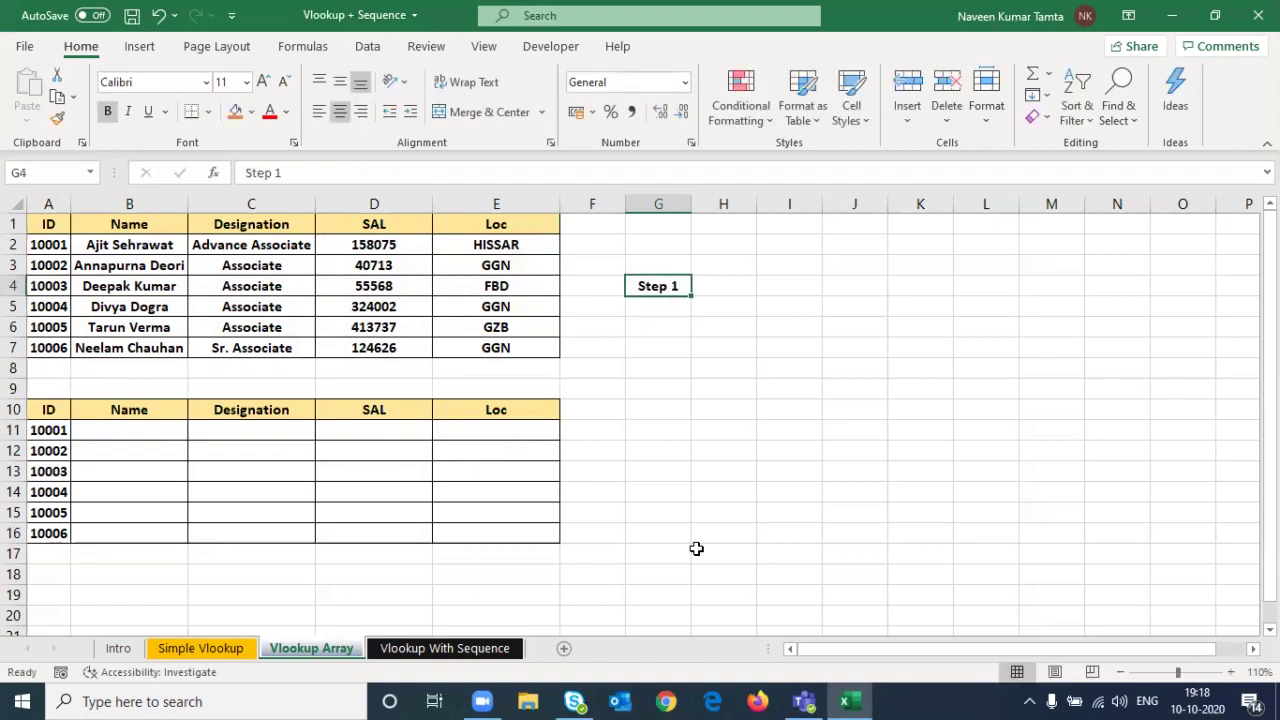
{"action": "key", "text": "ctrl+c"}
{"action": "key", "text": "Up"}
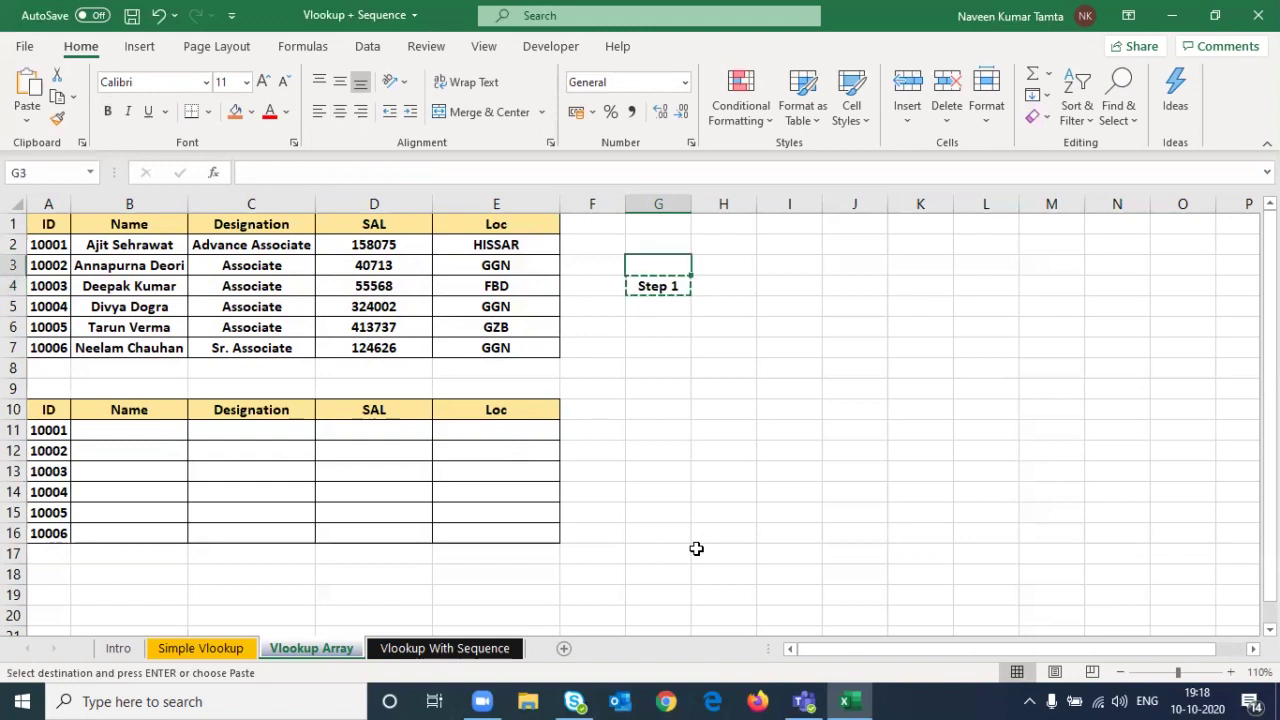
{"action": "key", "text": "Escape"}
{"action": "key", "text": "Down"}
{"action": "key", "text": "Right"}
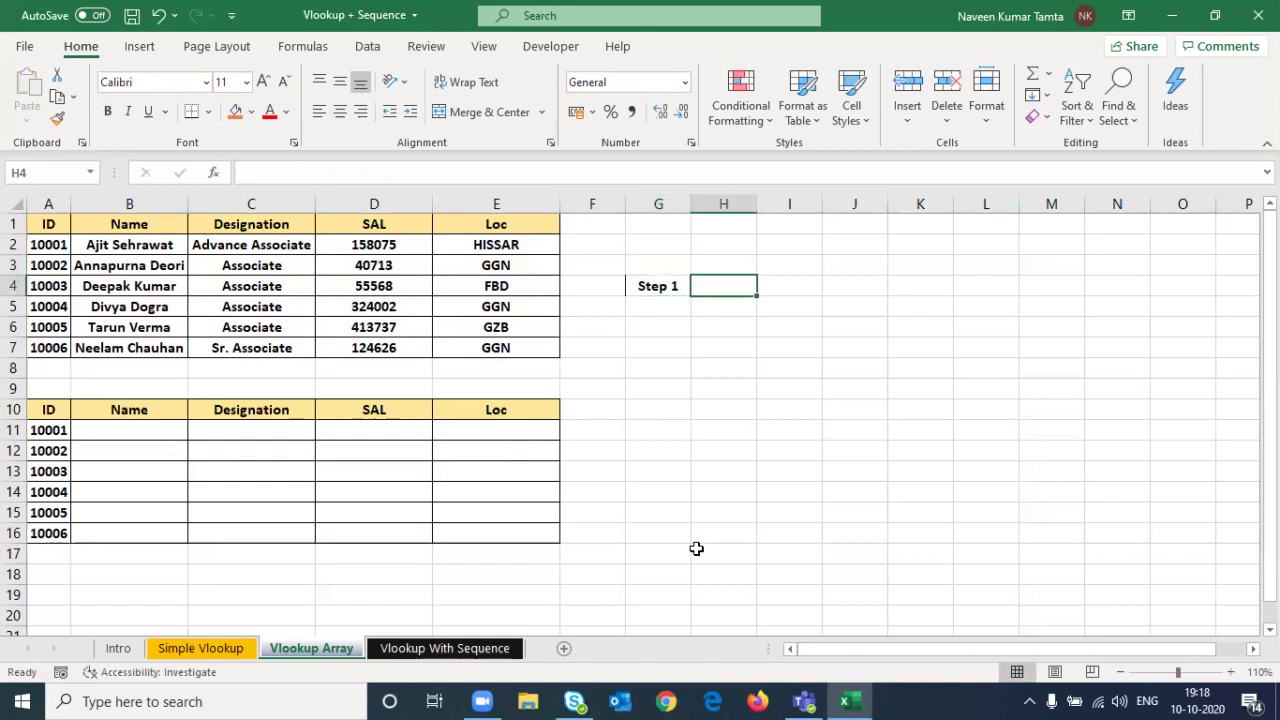
{"action": "type", "text": "Select the Range"}
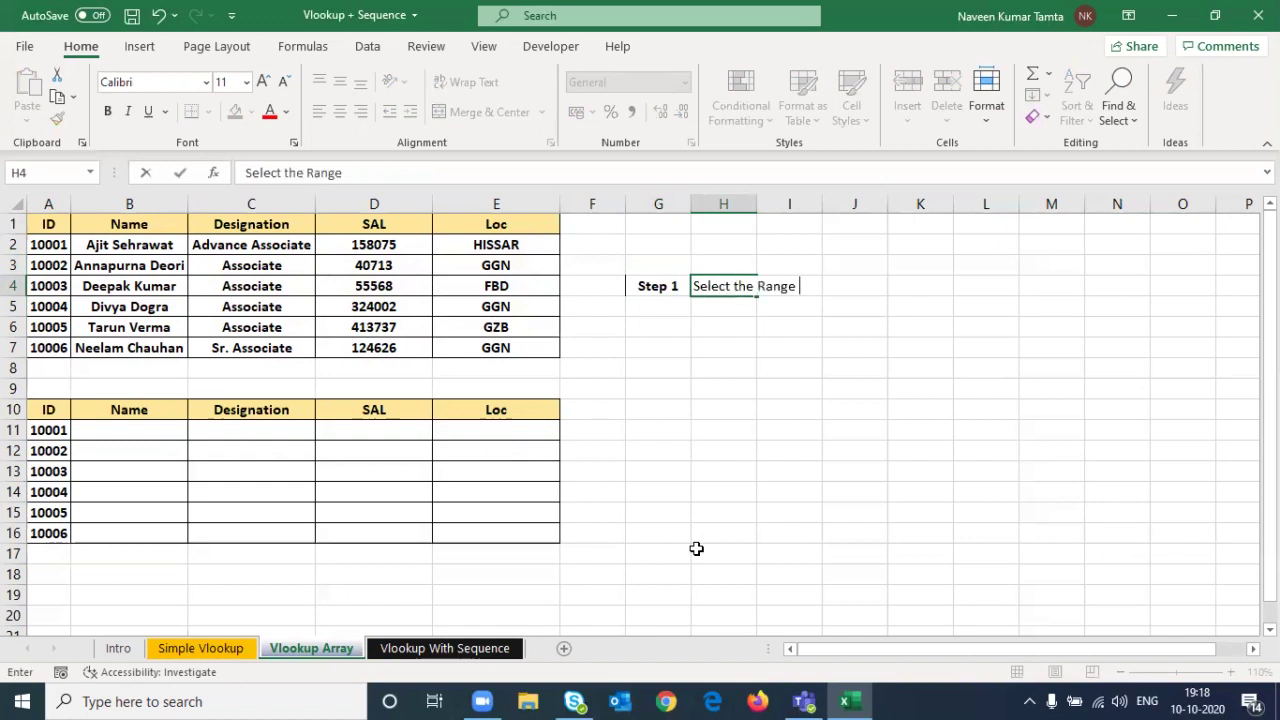
{"action": "type", "text": " in Horizontal Way"}
{"action": "key", "text": "Return"}
Bold the Step 1 description and autofit column H to its width
{"action": "key", "text": "Down"}
{"action": "key", "text": "Down"}
{"action": "key", "text": "Up"}
{"action": "key", "text": "Up"}
{"action": "key", "text": "Up"}
{"action": "key", "text": "ctrl+b"}
{"action": "key", "text": "alt+h"}
{"action": "key", "text": "o"}
{"action": "key", "text": "i"}
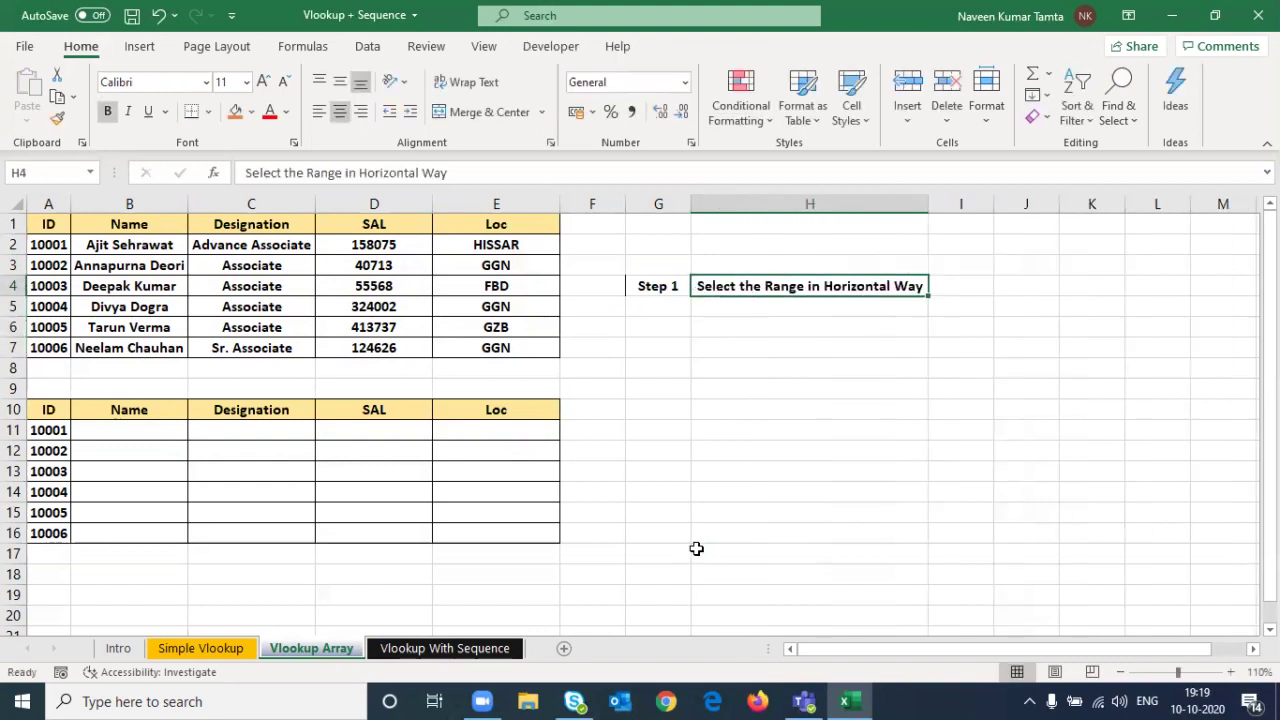
Select B11:E11 as a horizontal range, then enter 'Step 2' below Step 1
{"action": "key", "text": "Down"}
{"action": "key", "text": "Down"}
{"action": "key", "text": "Down"}
{"action": "key", "text": "Down"}
{"action": "key", "text": "Down"}
{"action": "key", "text": "Down"}
{"action": "key", "text": "Down"}
{"action": "key", "text": "Home"}
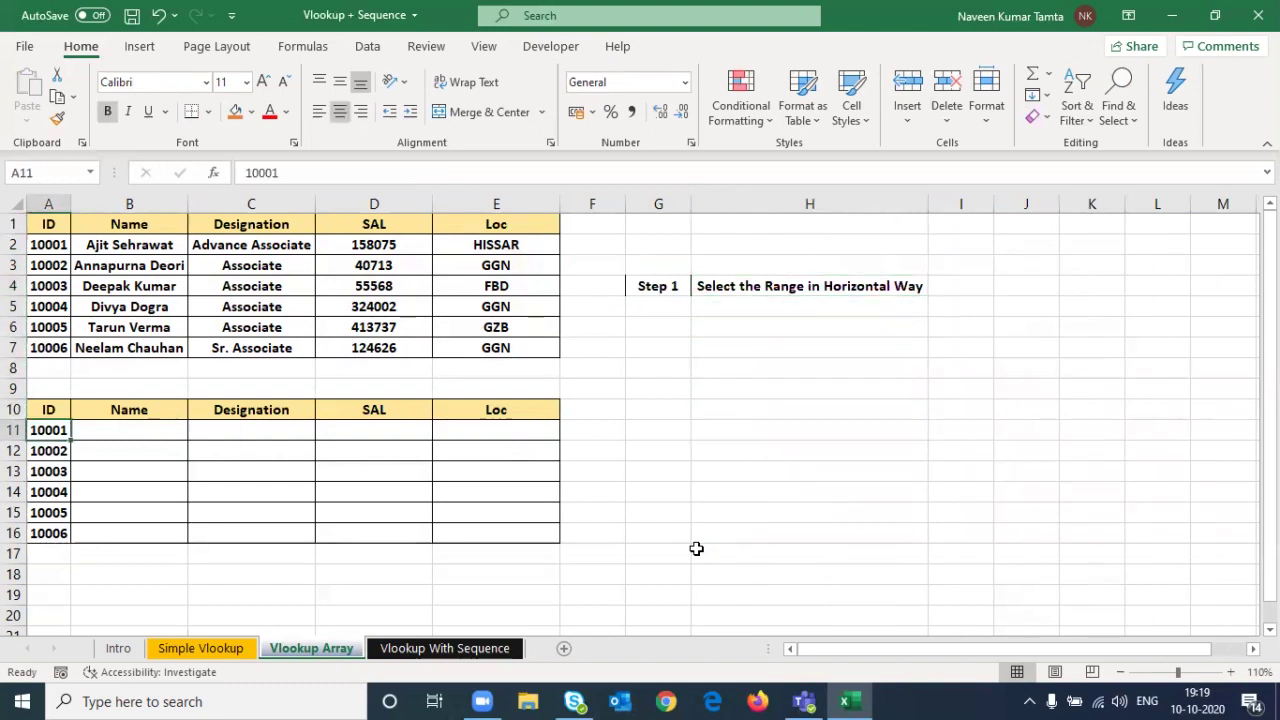
{"action": "key", "text": "Right"}
{"action": "key", "text": "shift+Right"}
{"action": "key", "text": "shift+Right"}
{"action": "key", "text": "shift+Right"}
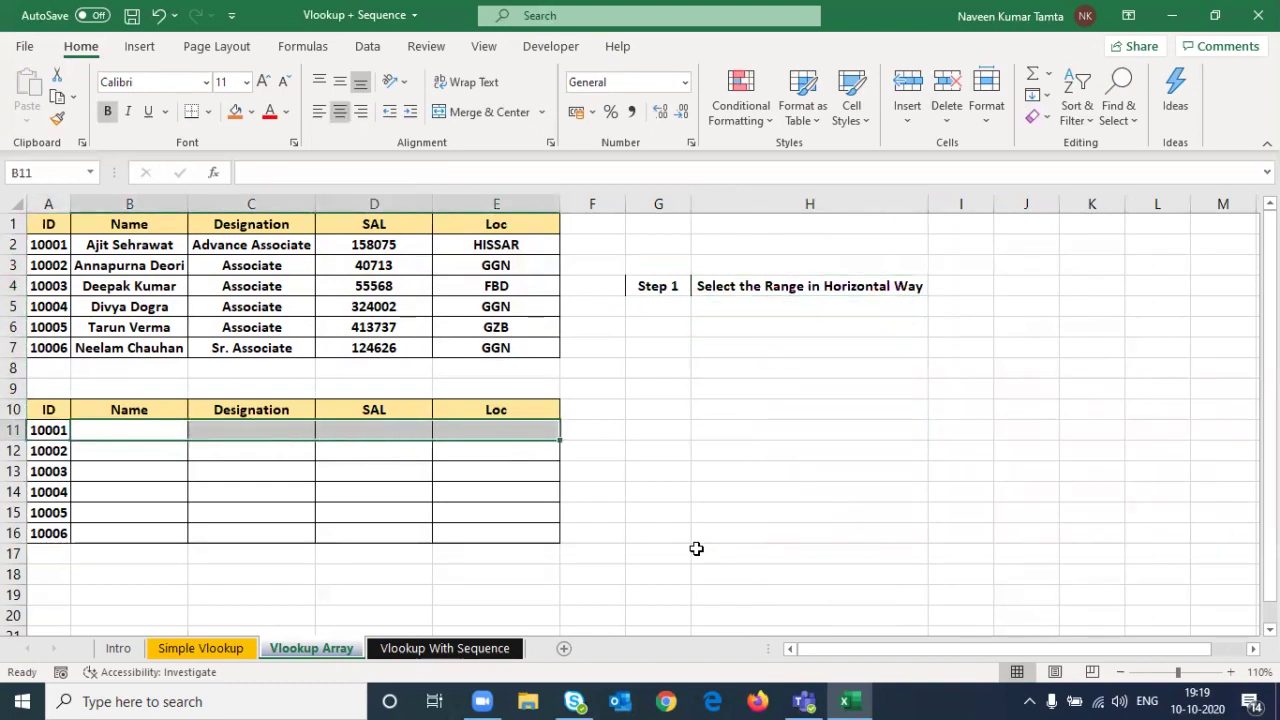
{"action": "left_click", "coordinate": [681, 314]}
{"action": "type", "text": "Step "}
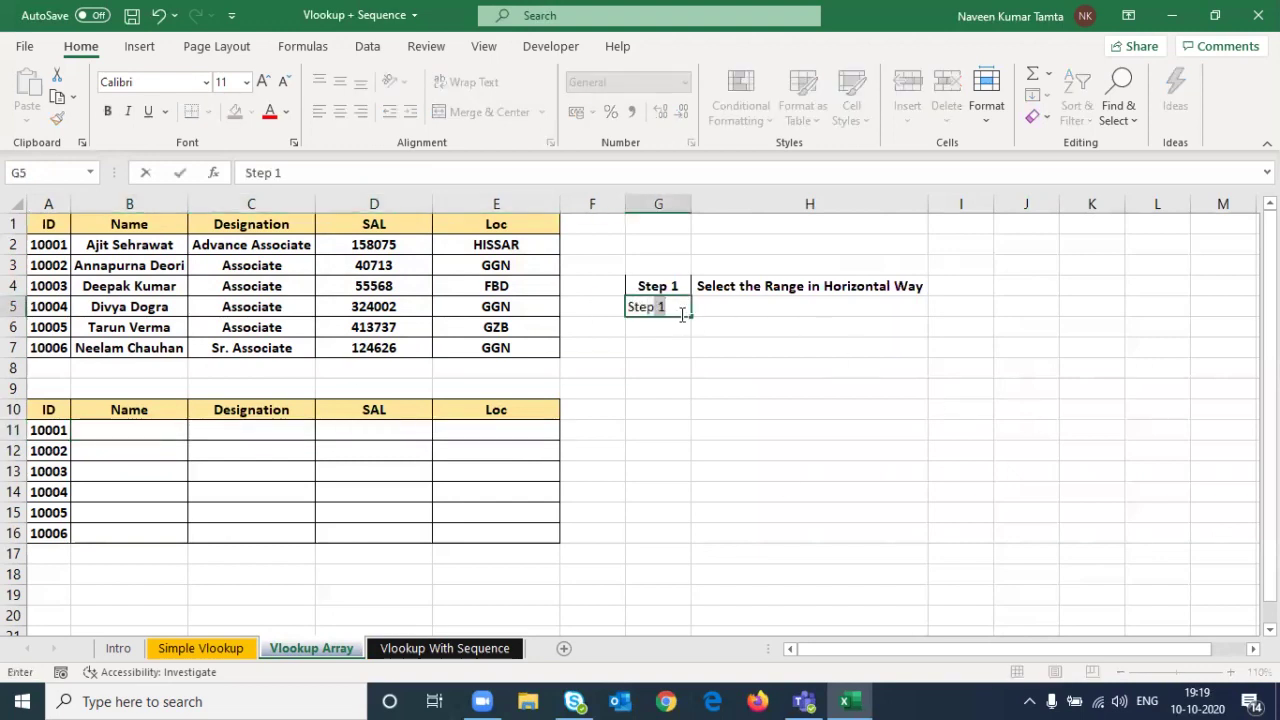
{"action": "type", "text": "2"}
{"action": "key", "text": "Return"}
Enter 'Apply Vlookup as Normal as you do' beside the Step 2 label
{"action": "key", "text": "Up"}
{"action": "key", "text": "Right"}
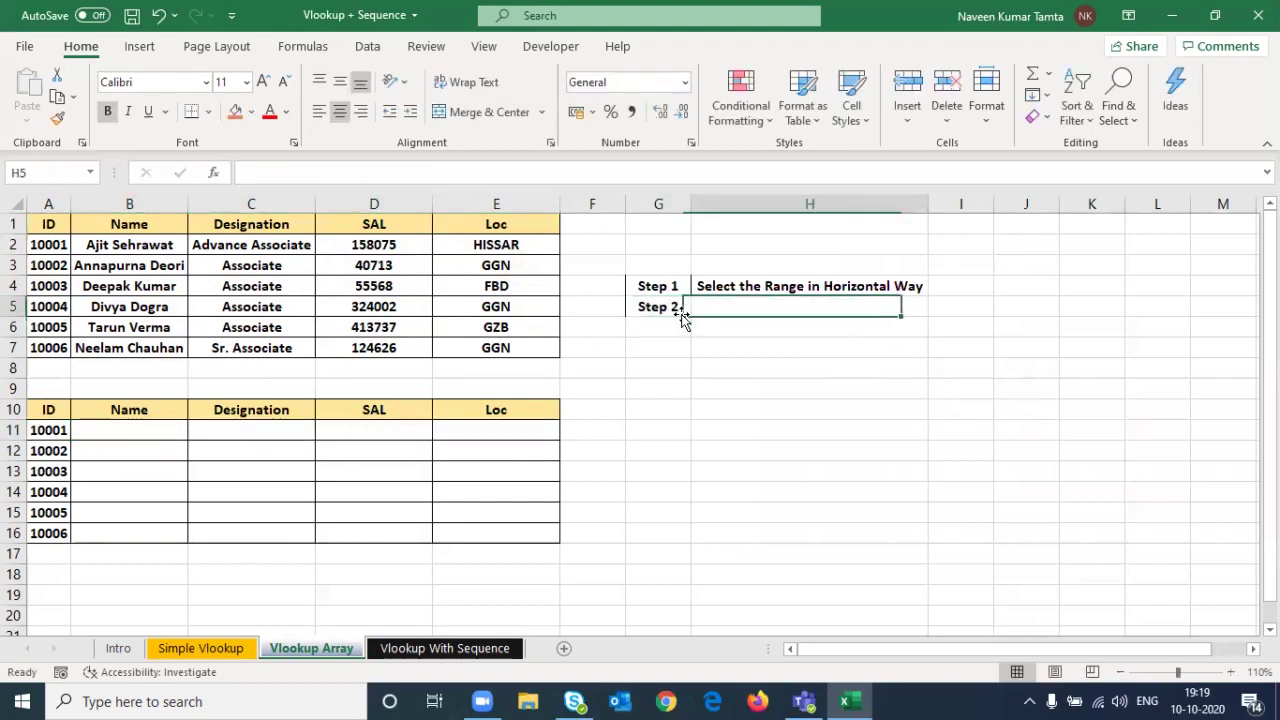
{"action": "type", "text": "Apply Vlookup as Norma"}
{"action": "type", "text": "l a"}
{"action": "type", "text": "yolu yo"}
{"action": "key", "text": "BackSpace"}
{"action": "key", "text": "BackSpace"}
{"action": "key", "text": "BackSpace"}
{"action": "key", "text": "BackSpace"}
{"action": "key", "text": "BackSpace"}
{"action": "type", "text": "u do"}
{"action": "key", "text": "Return"}
Add a bold, centered 'Step 3' label with 'Give Table Array' beside it
{"action": "key", "text": "Up"}
{"action": "left_click", "coordinate": [680, 313]}
{"action": "left_click", "coordinate": [684, 320]}
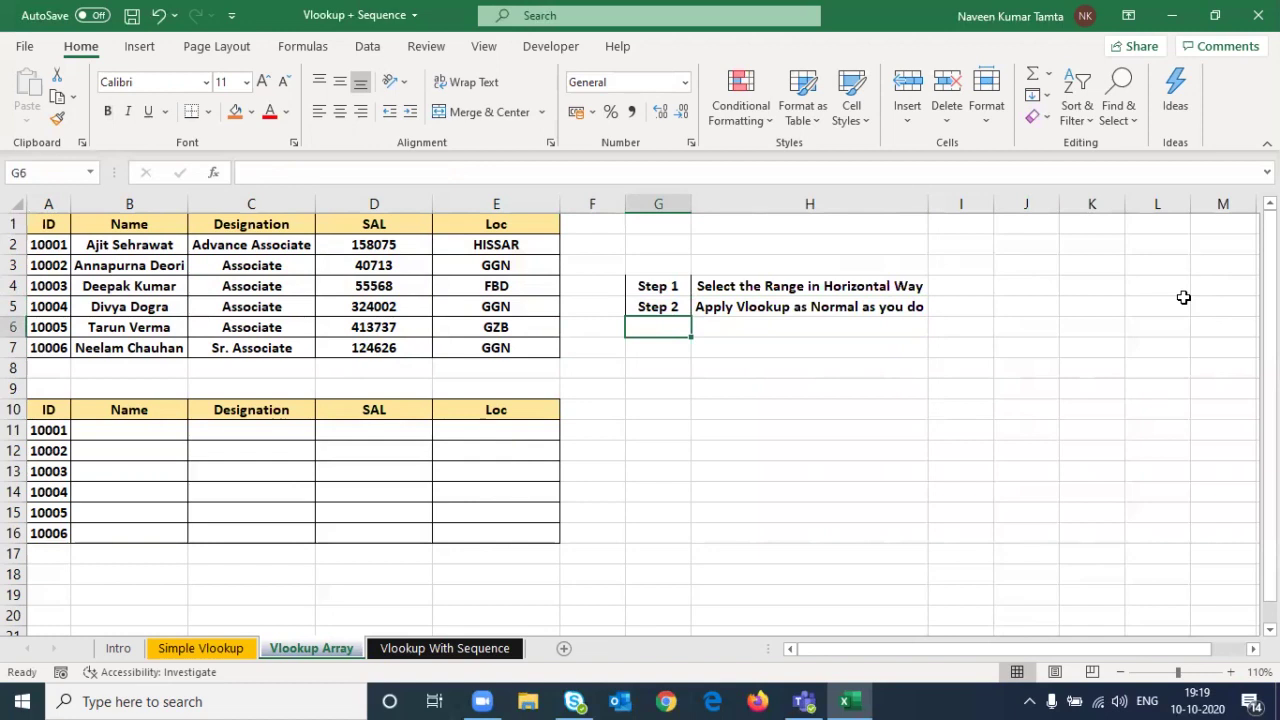
{"action": "type", "text": "Step 3"}
{"action": "key", "text": "Tab"}
{"action": "type", "text": "Give Table "}
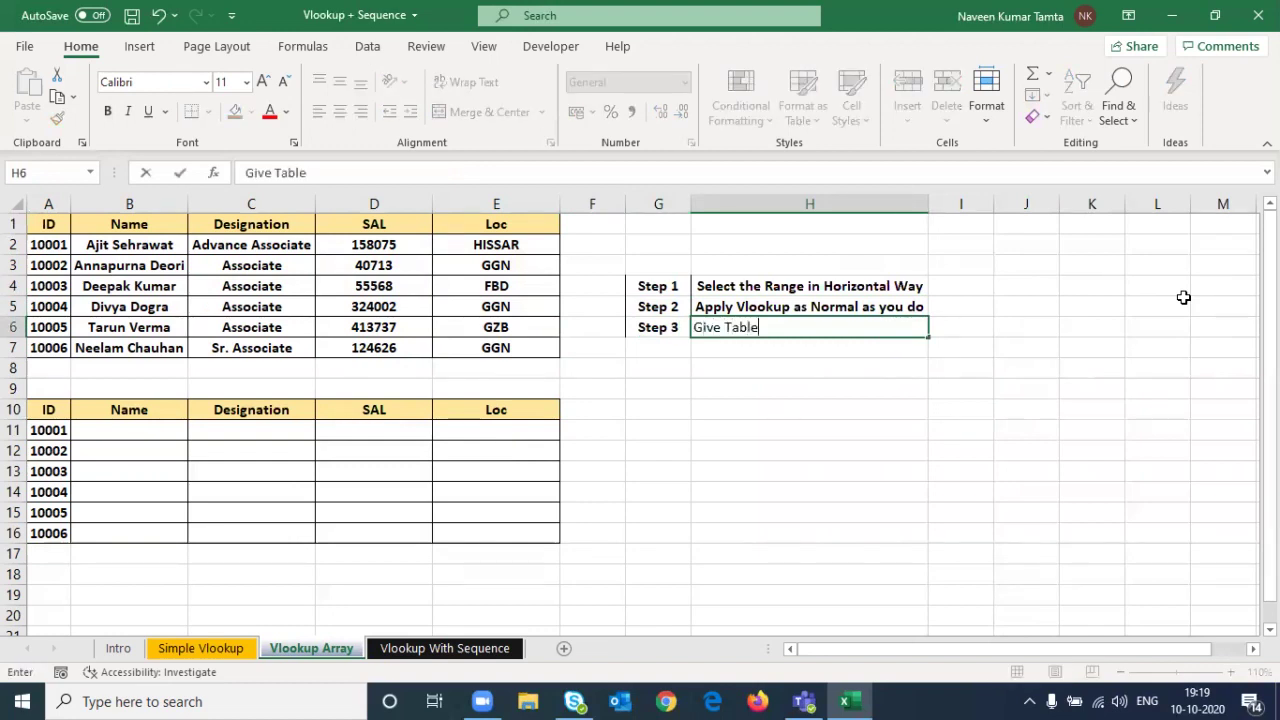
{"action": "type", "text": "Array"}
{"action": "key", "text": "Return"}
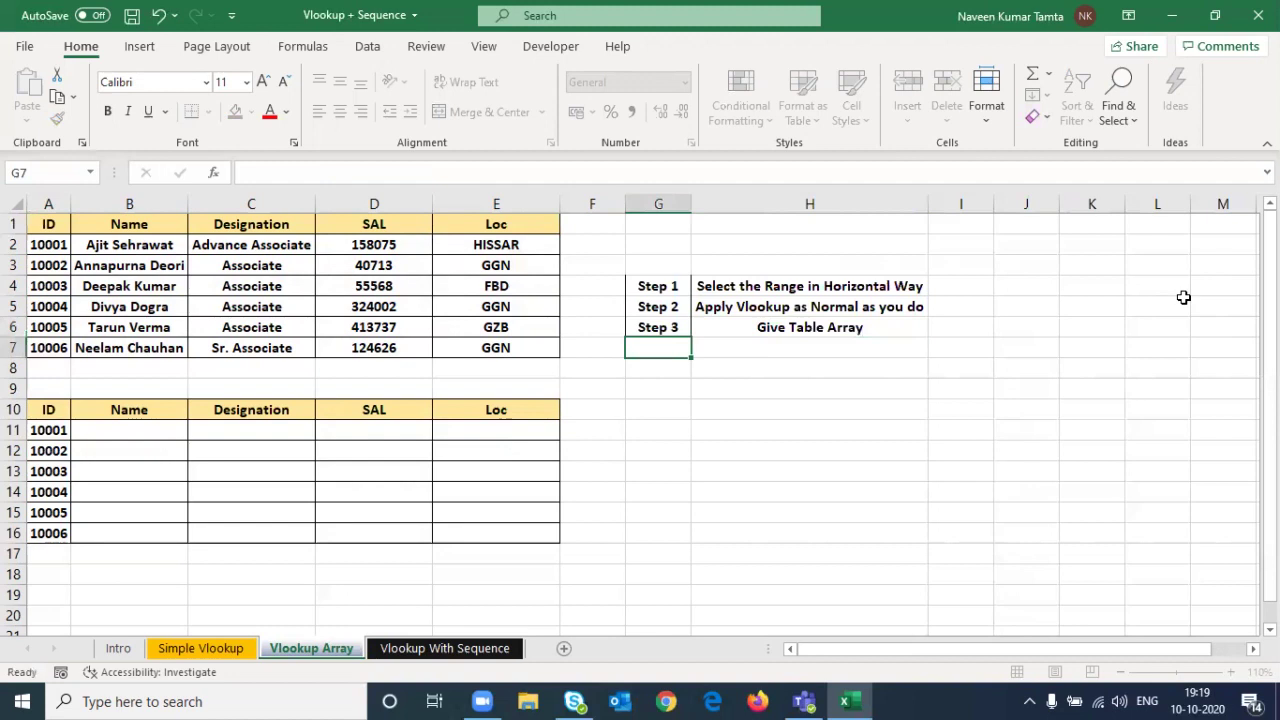
{"action": "key", "text": "Up"}
{"action": "key", "text": "Up"}
{"action": "key", "text": "Up"}
{"action": "key", "text": "Up"}
{"action": "key", "text": "Up"}
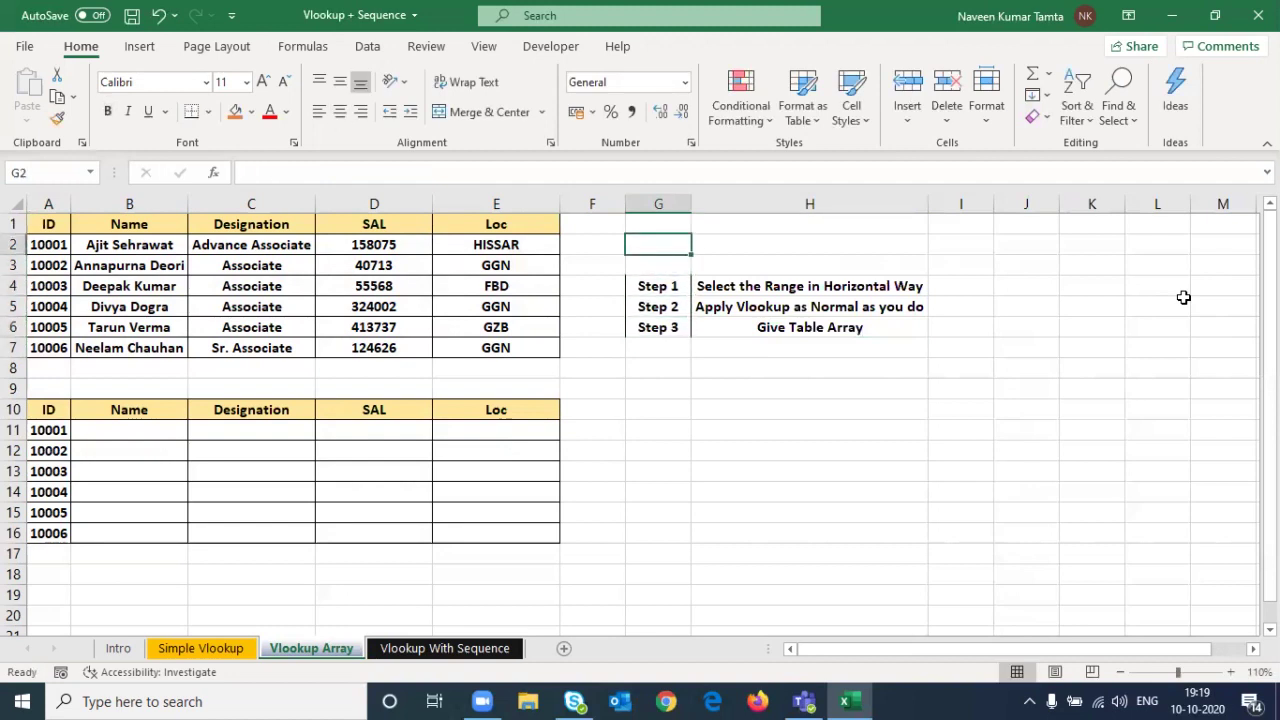
Enter '=Vlookup(Lookup_Value, Table_Array, Col_index_number, [Range Lookup])' as text in row 2 and move it right
{"action": "type", "text": "'=Vlo"}
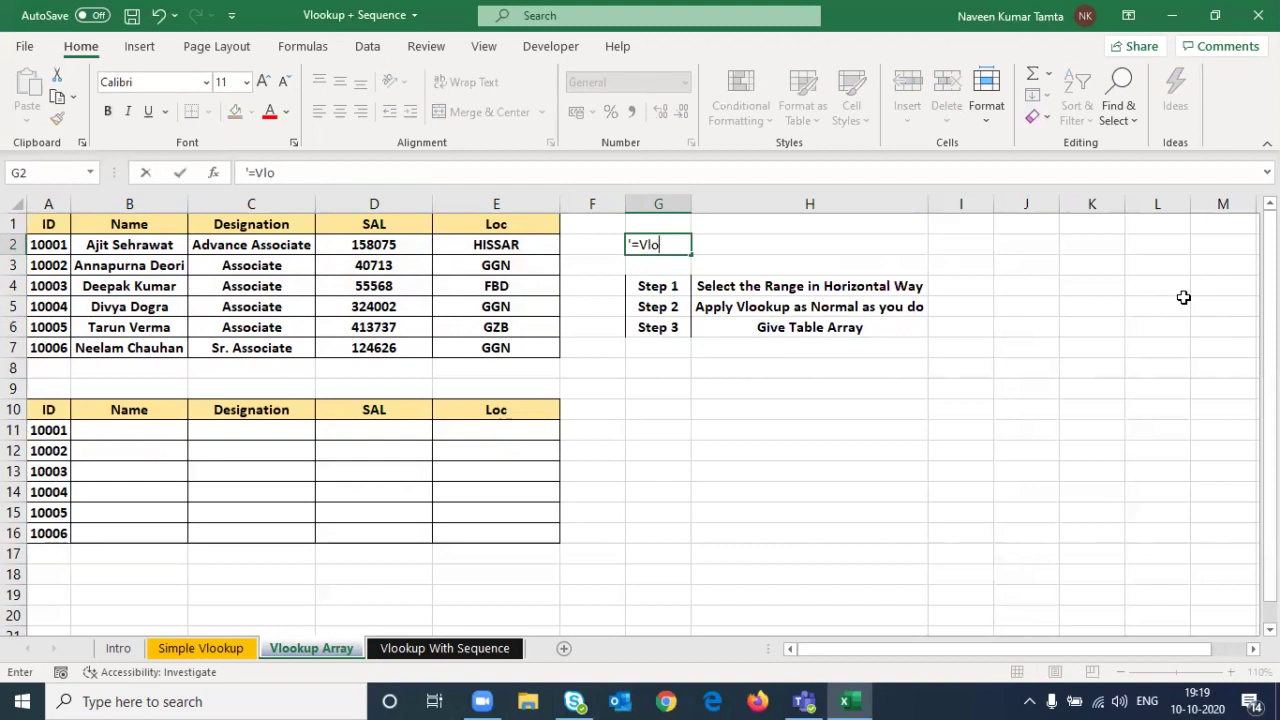
{"action": "type", "text": "loku"}
{"action": "key", "text": "BackSpace"}
{"action": "key", "text": "BackSpace"}
{"action": "key", "text": "BackSpace"}
{"action": "type", "text": "okup(Lookup_"}
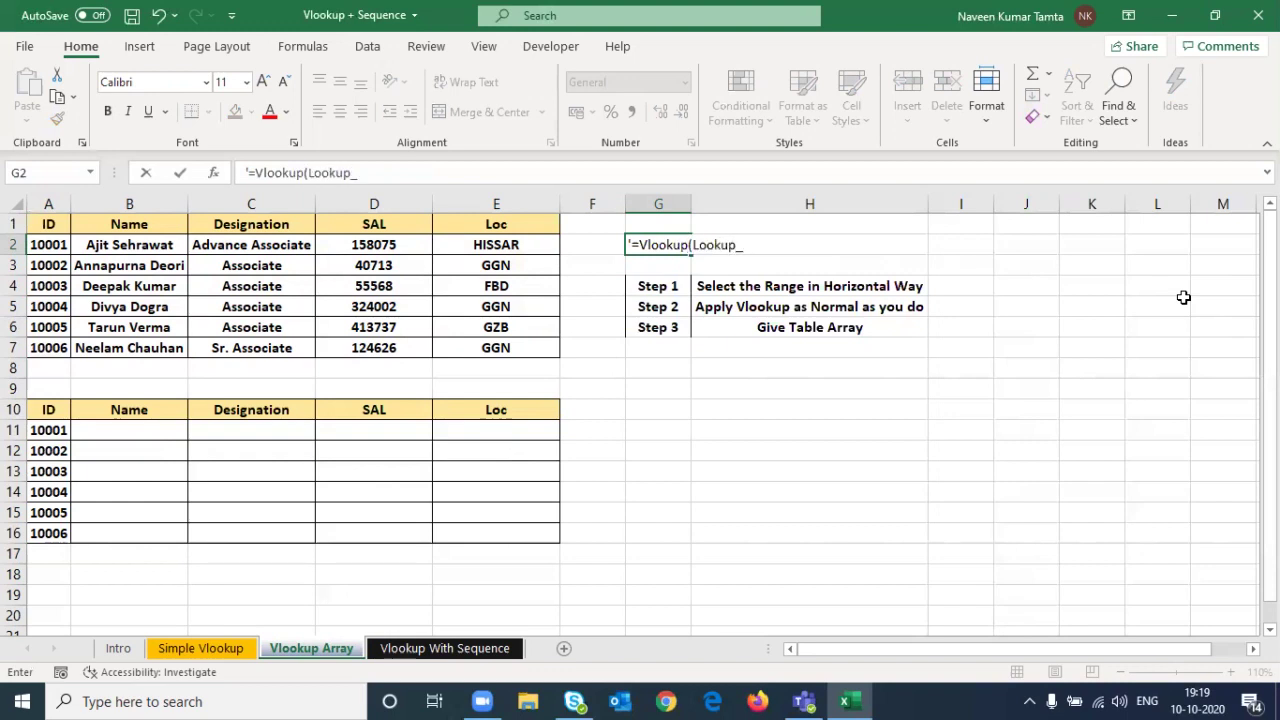
{"action": "type", "text": "Value,"}
{"action": "type", "text": " Table_Array, Col_index_number, "}
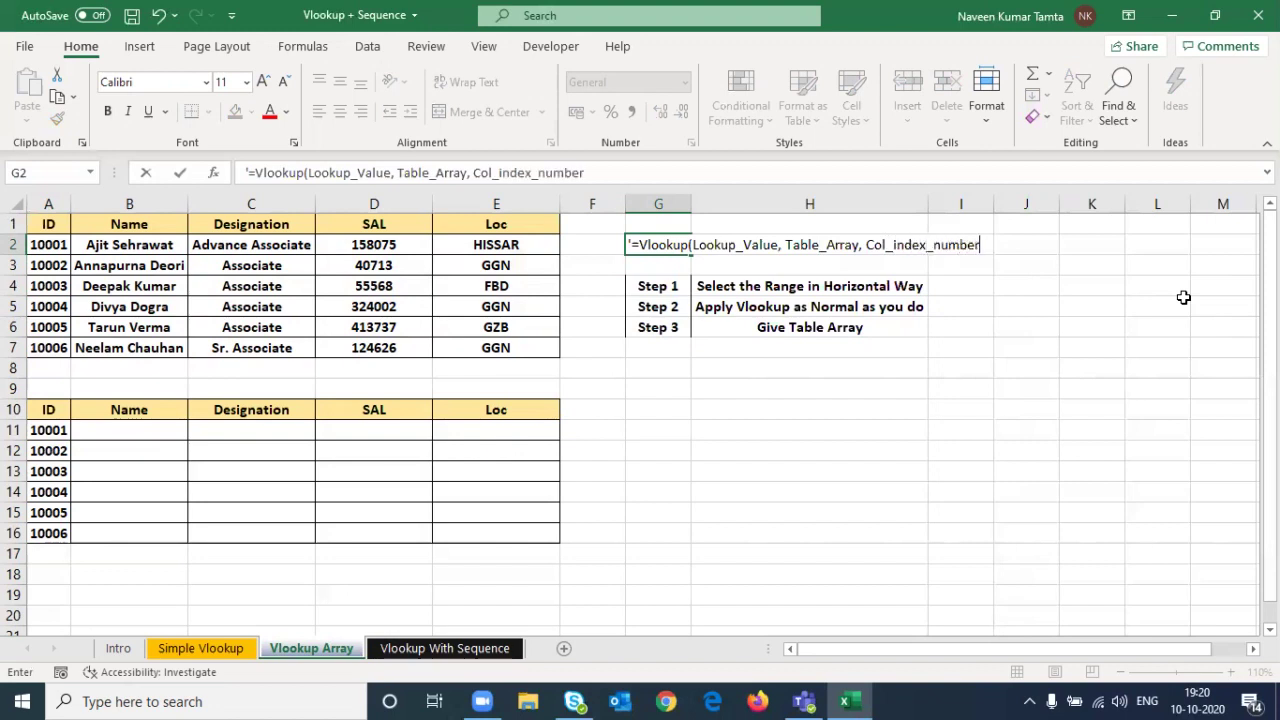
{"action": "type", "text": "[Range Lookup])"}
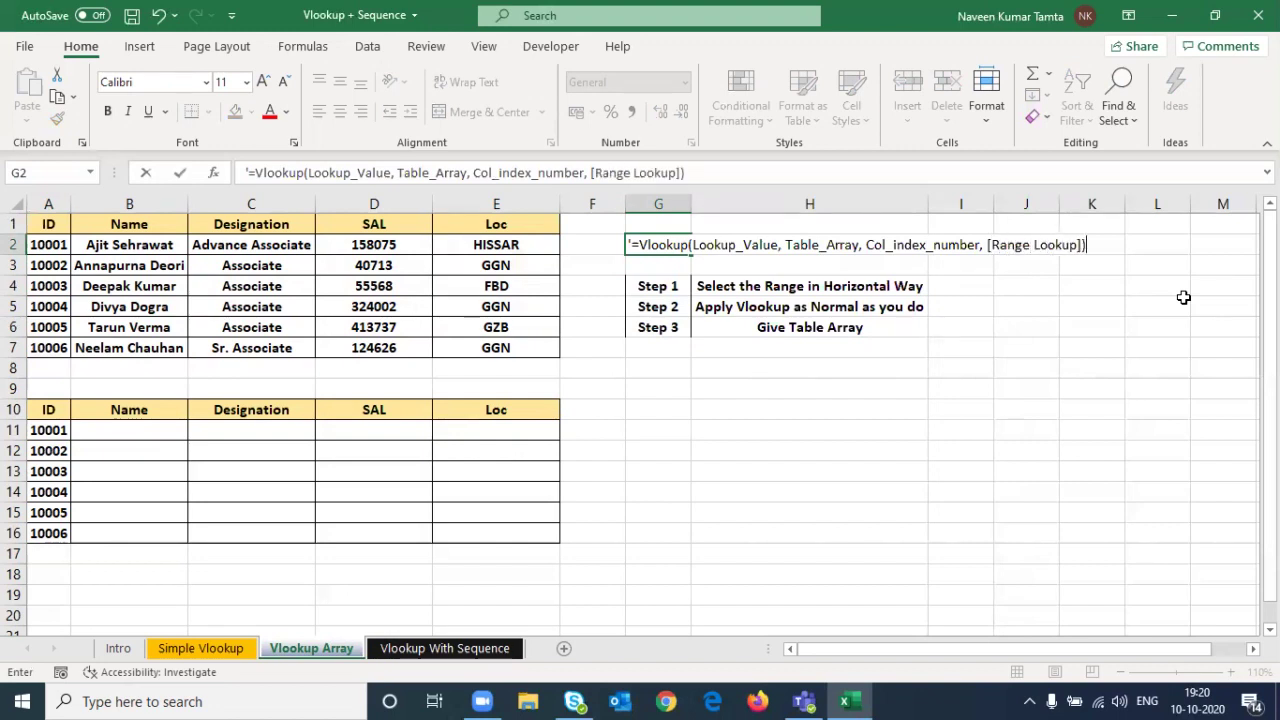
{"action": "key", "text": "ctrl+Return"}
{"action": "key", "text": "ctrl+x"}
{"action": "key", "text": "Right"}
{"action": "key", "text": "Right"}
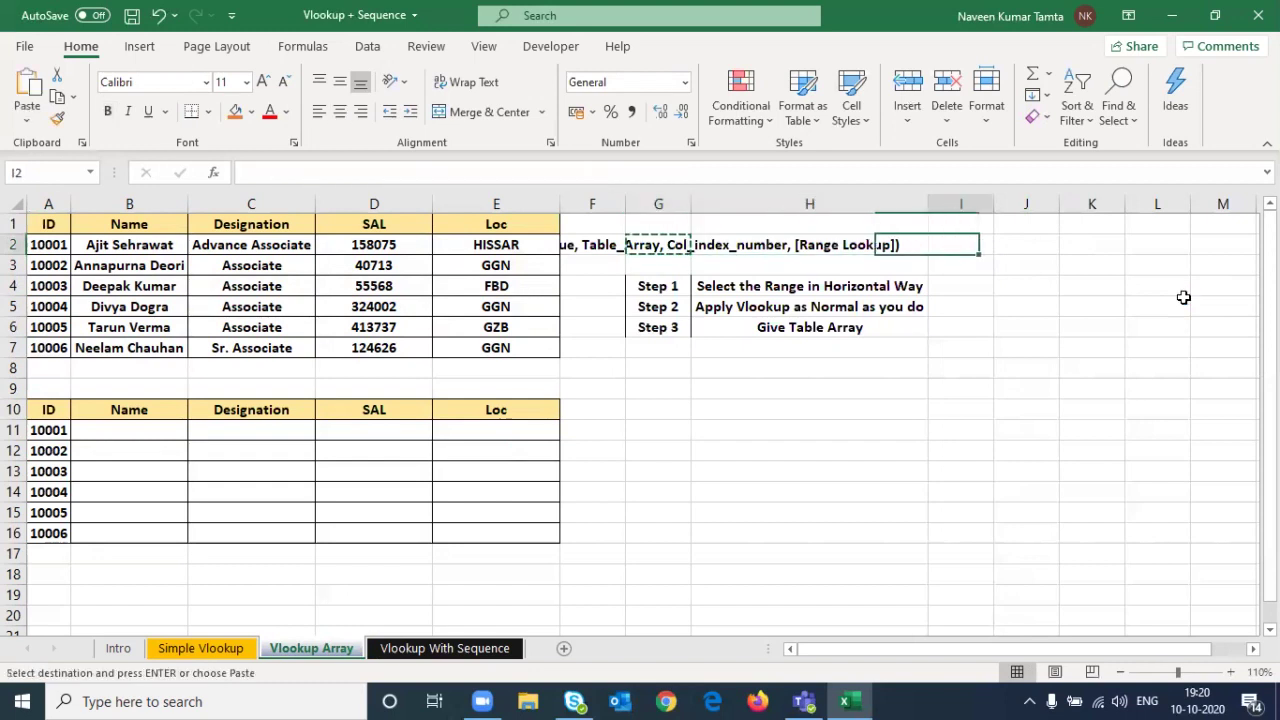
{"action": "key", "text": "Return"}
{"action": "key", "text": "Left"}
{"action": "key", "text": "Left"}
{"action": "key", "text": "Right"}
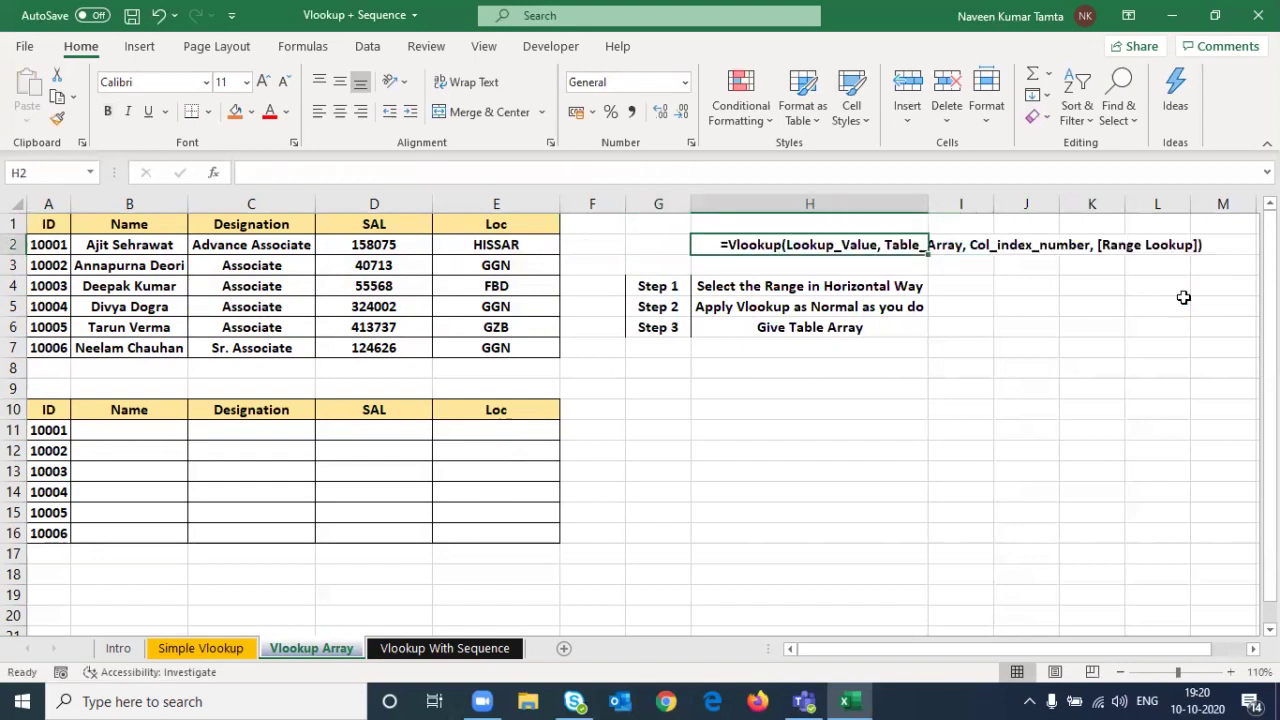
{"action": "key", "text": "Down"}
{"action": "key", "text": "Down"}
{"action": "key", "text": "Down"}
Label the cell below Step 3 as 'Step 4'
{"action": "key", "text": "Up"}
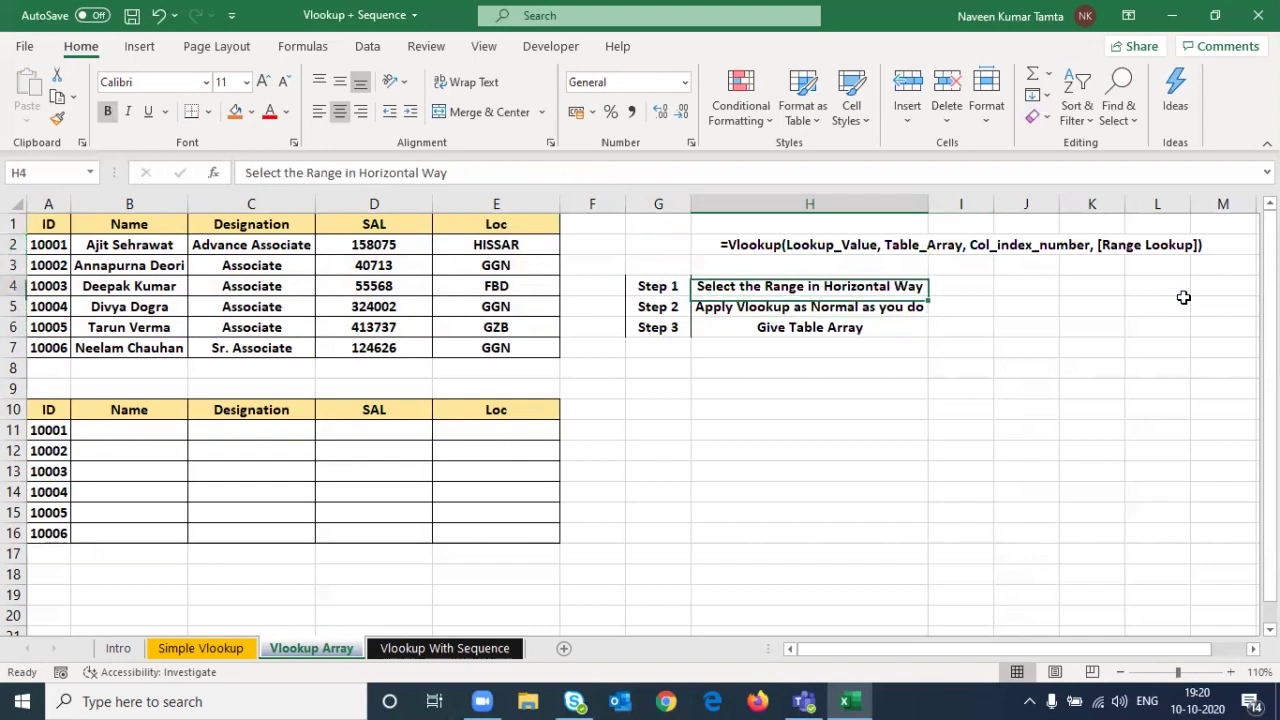
{"action": "key", "text": "Up"}
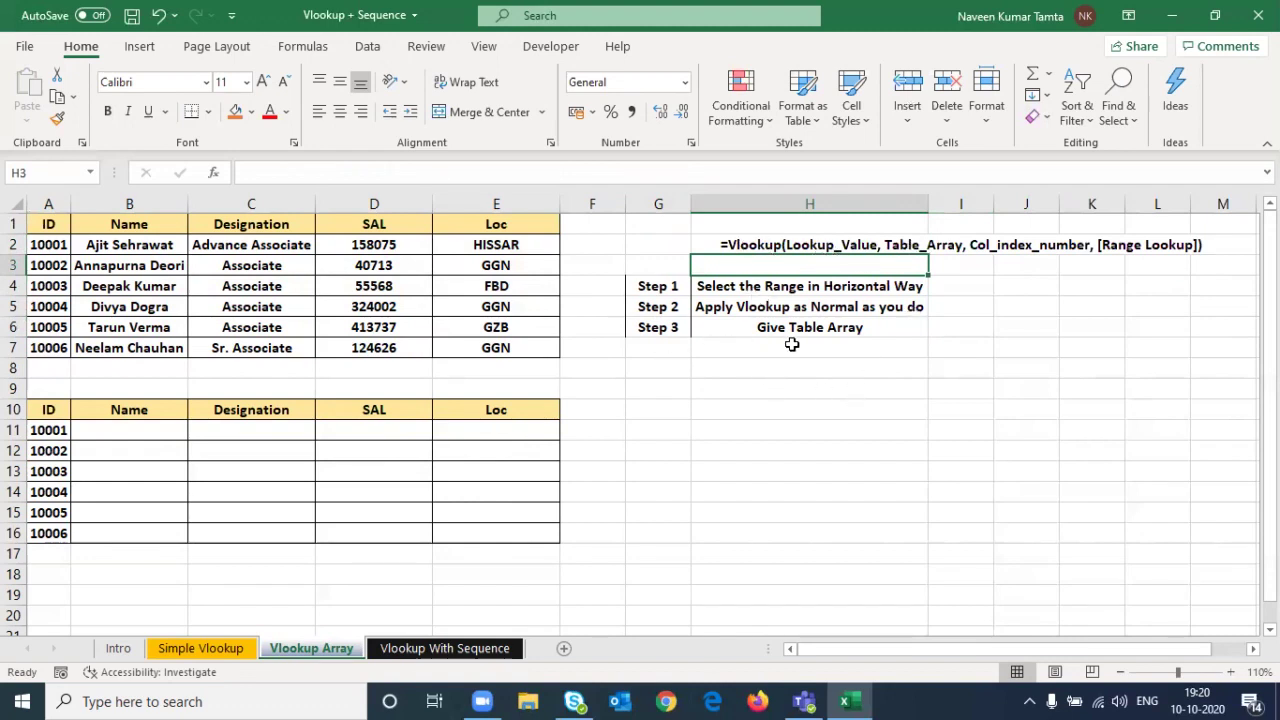
{"action": "left_click", "coordinate": [667, 331]}
{"action": "left_click", "coordinate": [646, 354]}
{"action": "type", "text": "Ste"}
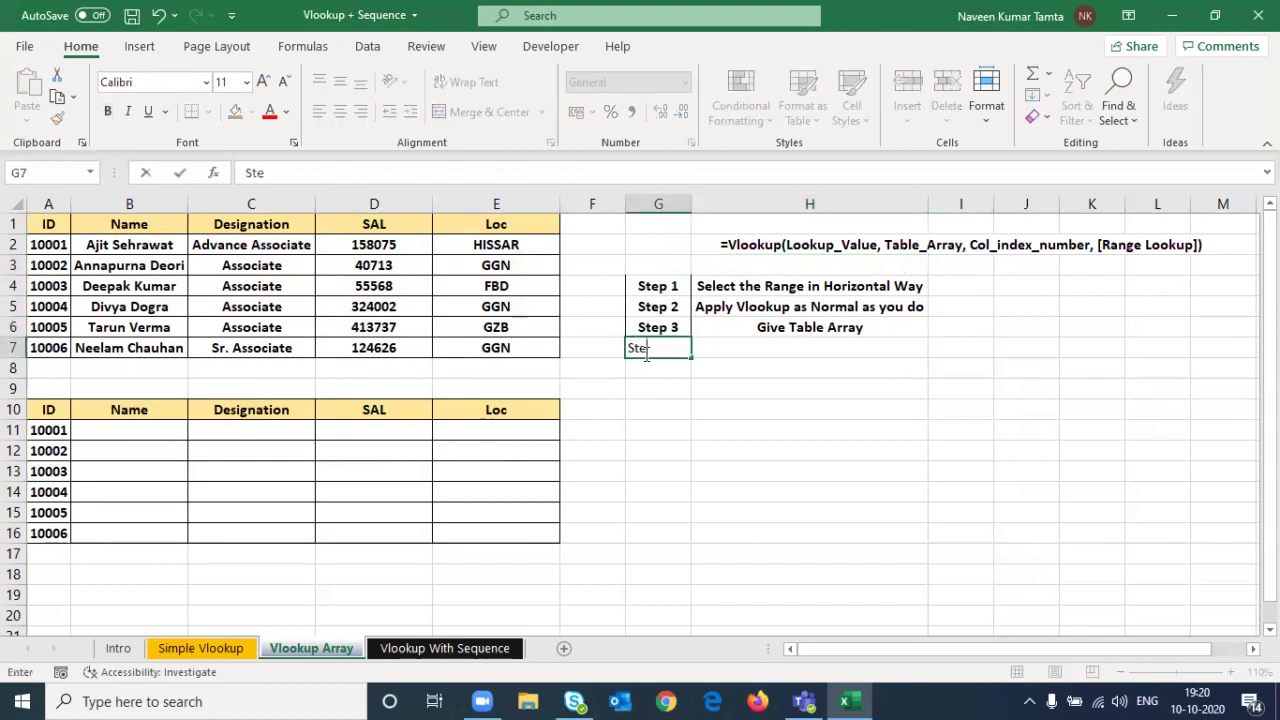
{"action": "type", "text": "p 4"}
{"action": "key", "text": "Tab"}
Write the Step 4 note 'When Syntax asks you to give Col_Index_number then put a {'
{"action": "type", "text": "When "}
{"action": "type", "text": "Vl"}
{"action": "key", "text": "BackSpace"}
{"action": "key", "text": "BackSpace"}
{"action": "type", "text": "Syntax"}
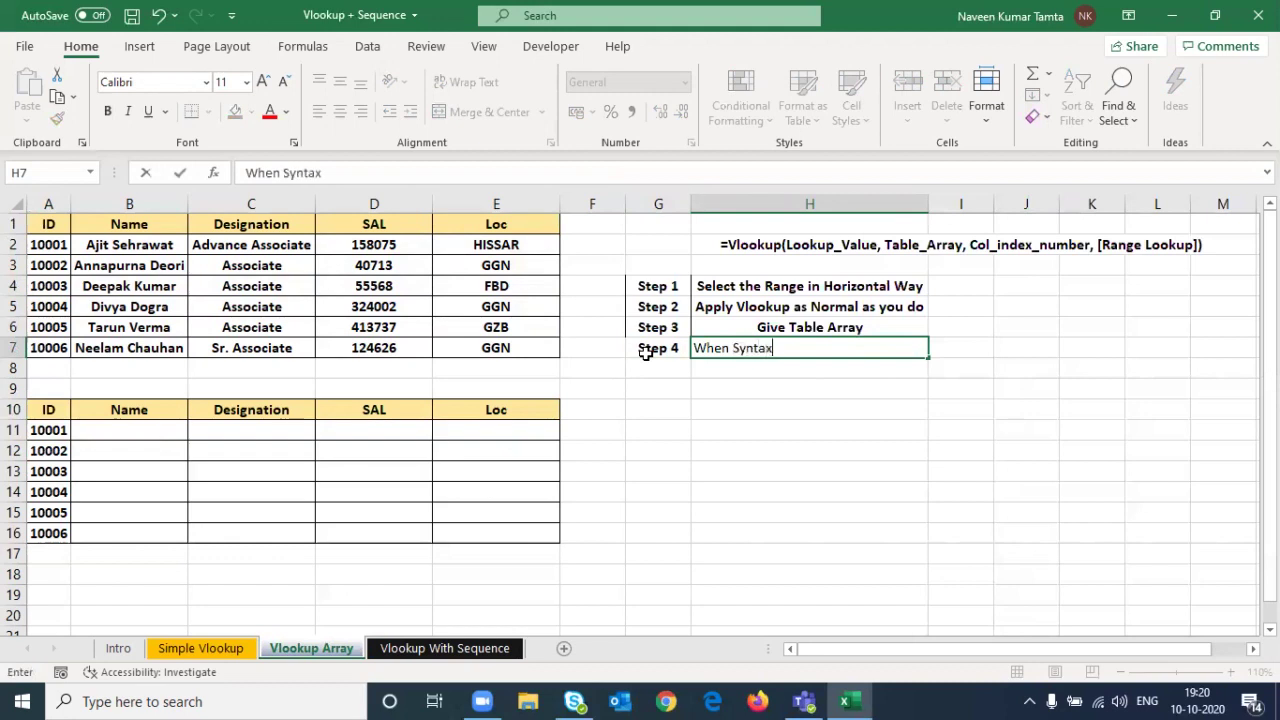
{"action": "type", "text": " sks"}
{"action": "key", "text": "BackSpace"}
{"action": "key", "text": "BackSpace"}
{"action": "type", "text": "asksyou to"}
{"action": "key", "text": "BackSpace"}
{"action": "key", "text": "BackSpace"}
{"action": "type", "text": "l"}
{"action": "key", "text": "BackSpace"}
{"action": "key", "text": "BackSpace"}
{"action": "key", "text": "BackSpace"}
{"action": "type", "text": "lo"}
{"action": "key", "text": "BackSpace"}
{"action": "key", "text": "BackSpace"}
{"action": "type", "text": "ou to g"}
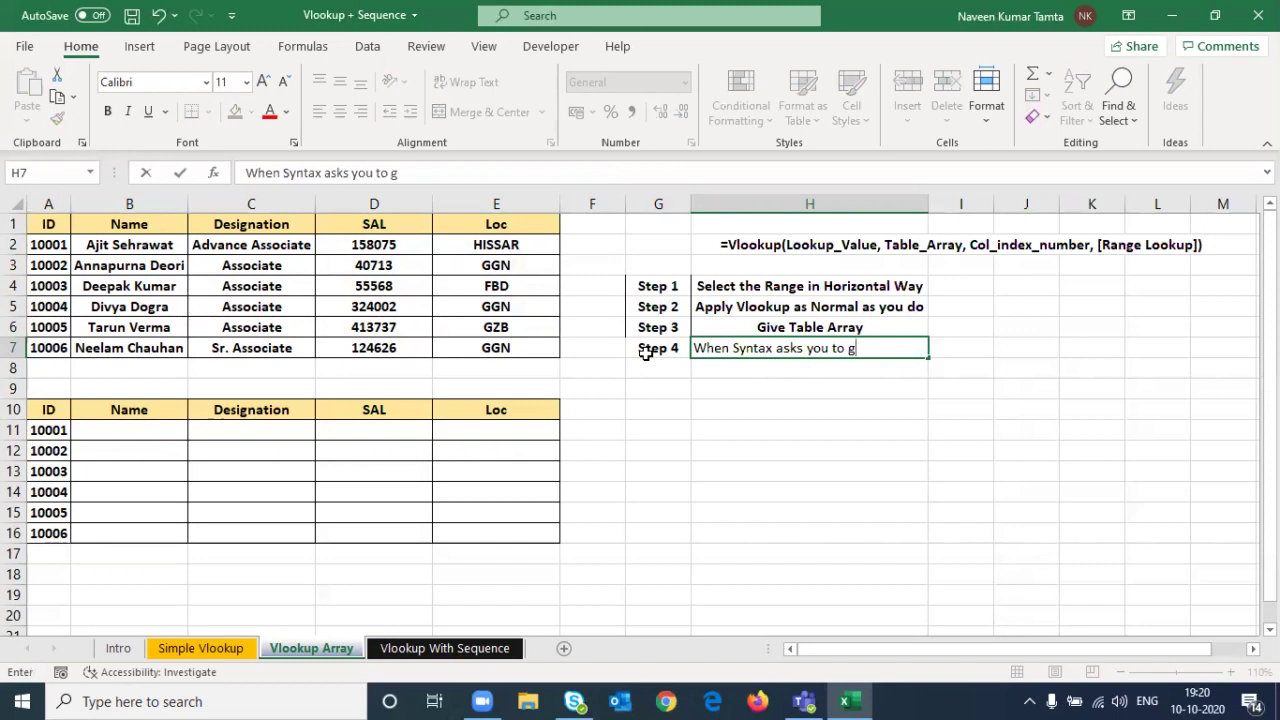
{"action": "type", "text": "ive Col_ndex_numberthen"}
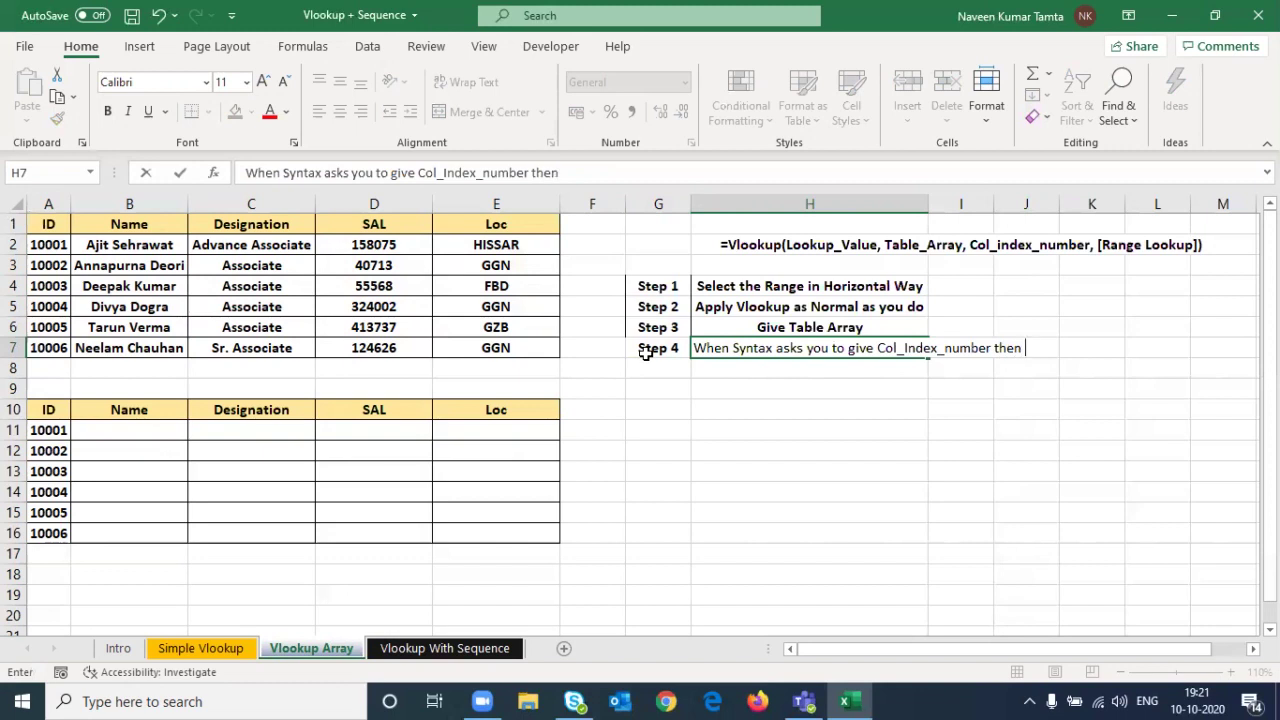
{"action": "type", "text": "App"}
{"action": "key", "text": "BackSpace"}
{"action": "key", "text": "BackSpace"}
{"action": "key", "text": "BackSpace"}
{"action": "type", "text": "put "}
{"action": "type", "text": "a {"}
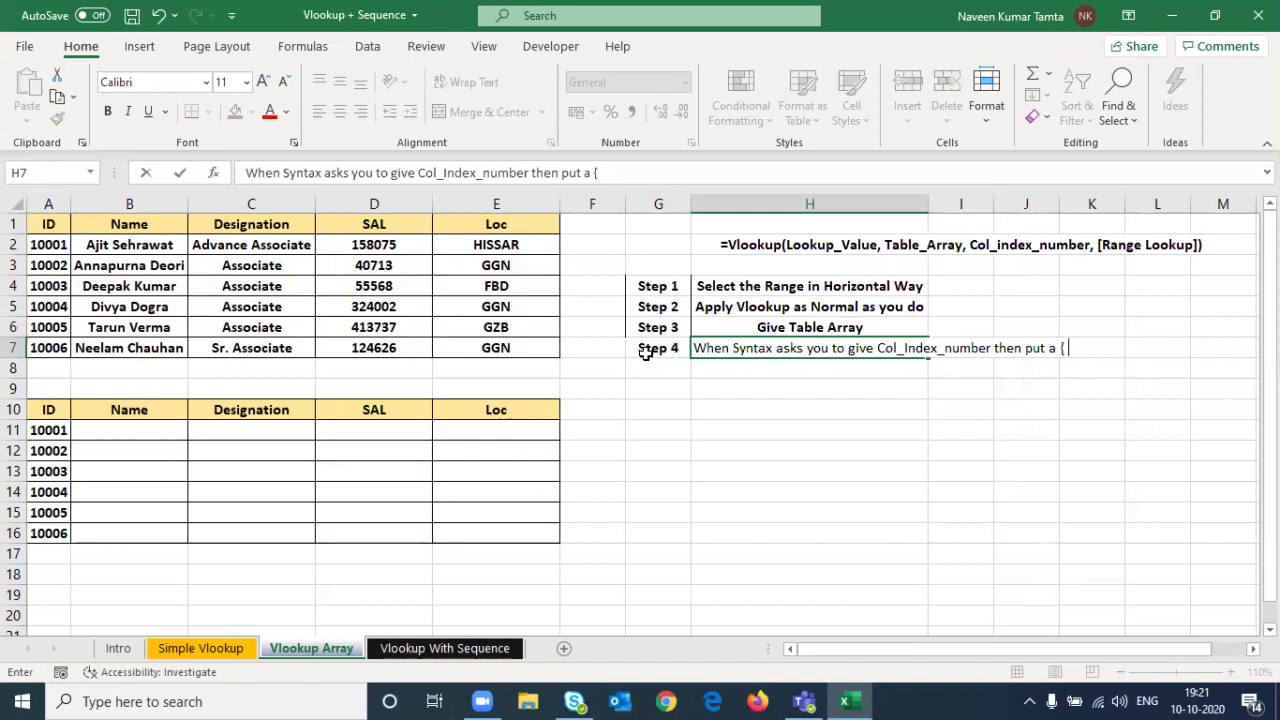
{"action": "left_click", "coordinate": [646, 352]}
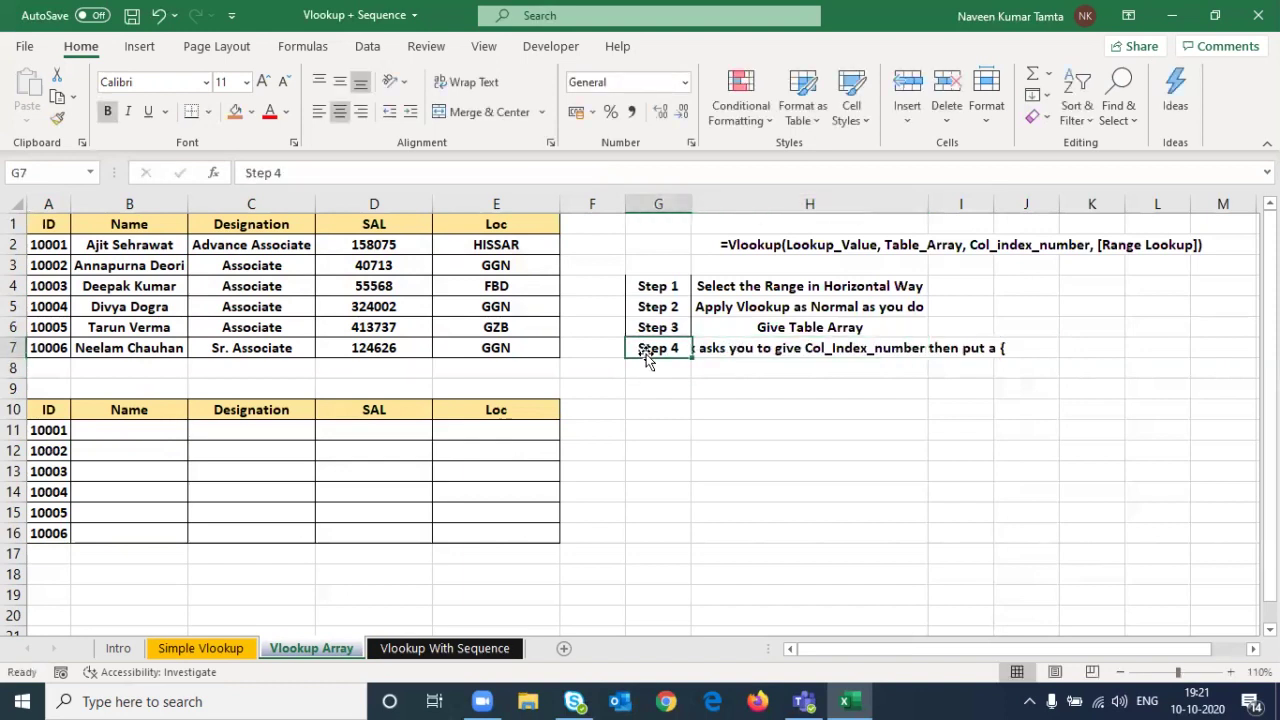
{"action": "left_click", "coordinate": [646, 362]}
AutoFit column H to the width of the Step 4 note
{"action": "key", "text": "Right"}
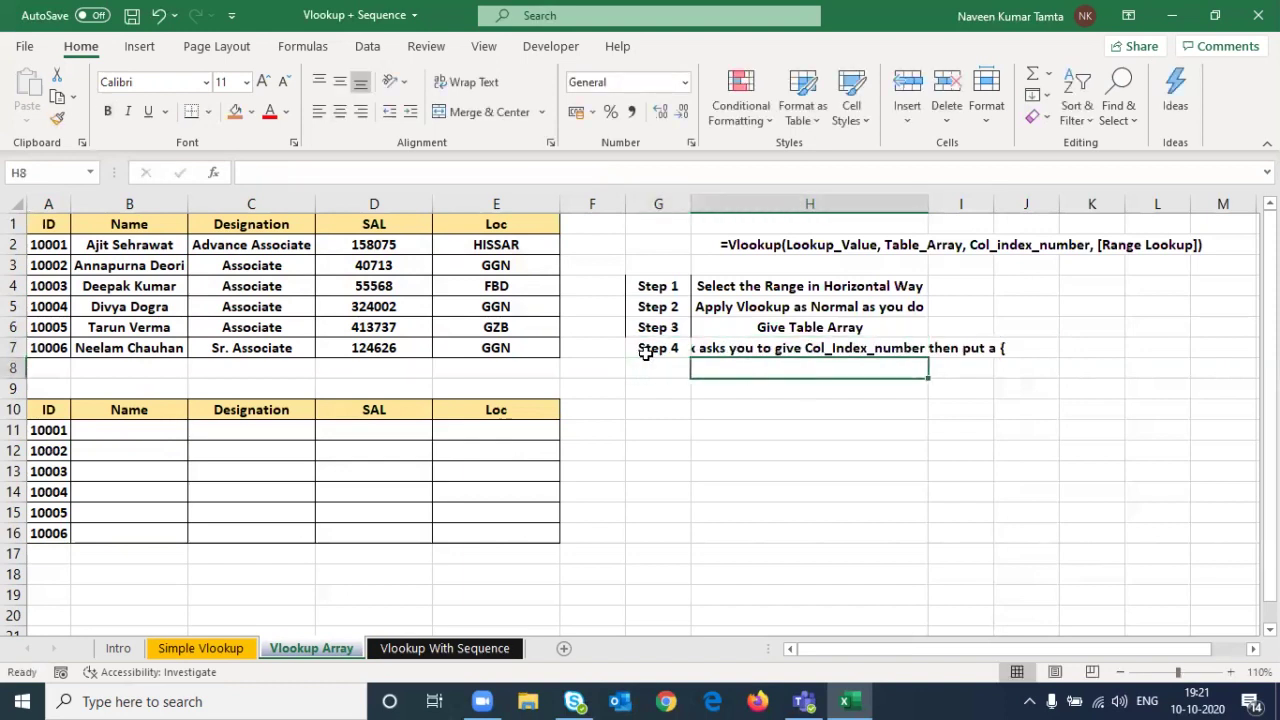
{"action": "key", "text": "Up"}
{"action": "key", "text": "alt+h"}
{"action": "key", "text": "o"}
{"action": "key", "text": "i"}
{"action": "key", "text": "Down"}
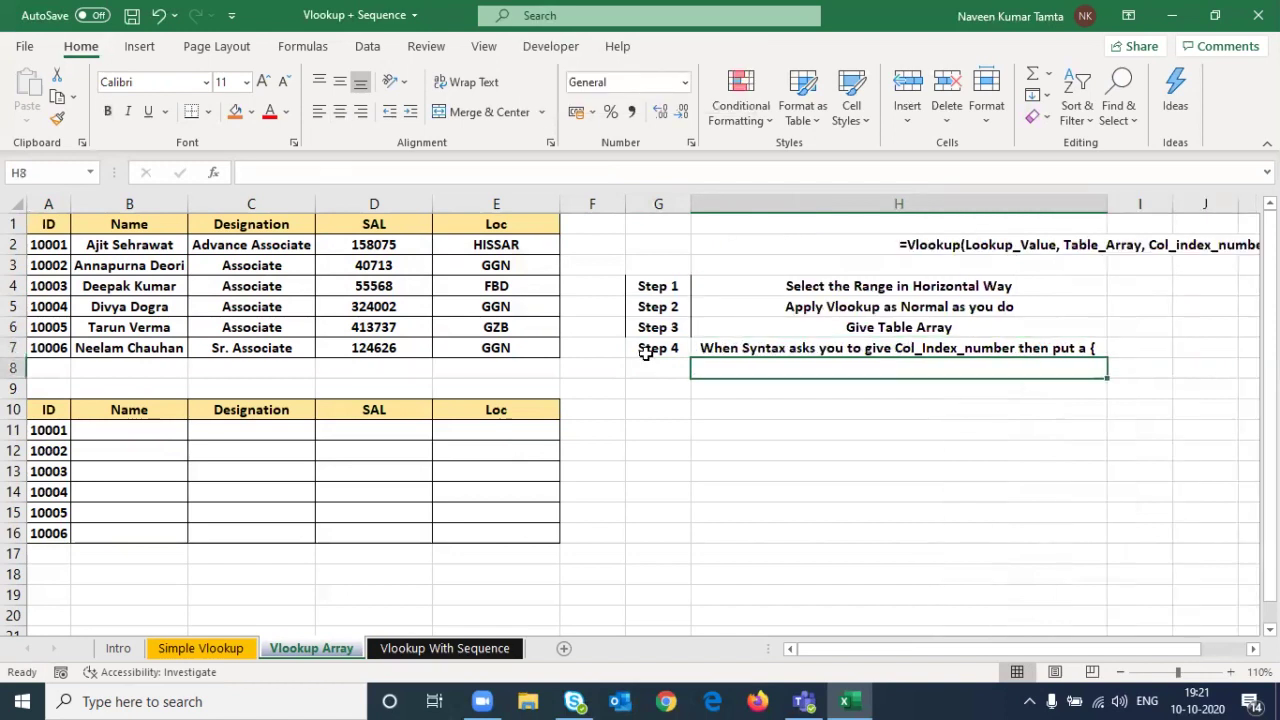
Add the line 'and you can mention all your col-index-numbers in this { Bracket' under the note
{"action": "type", "text": "and "}
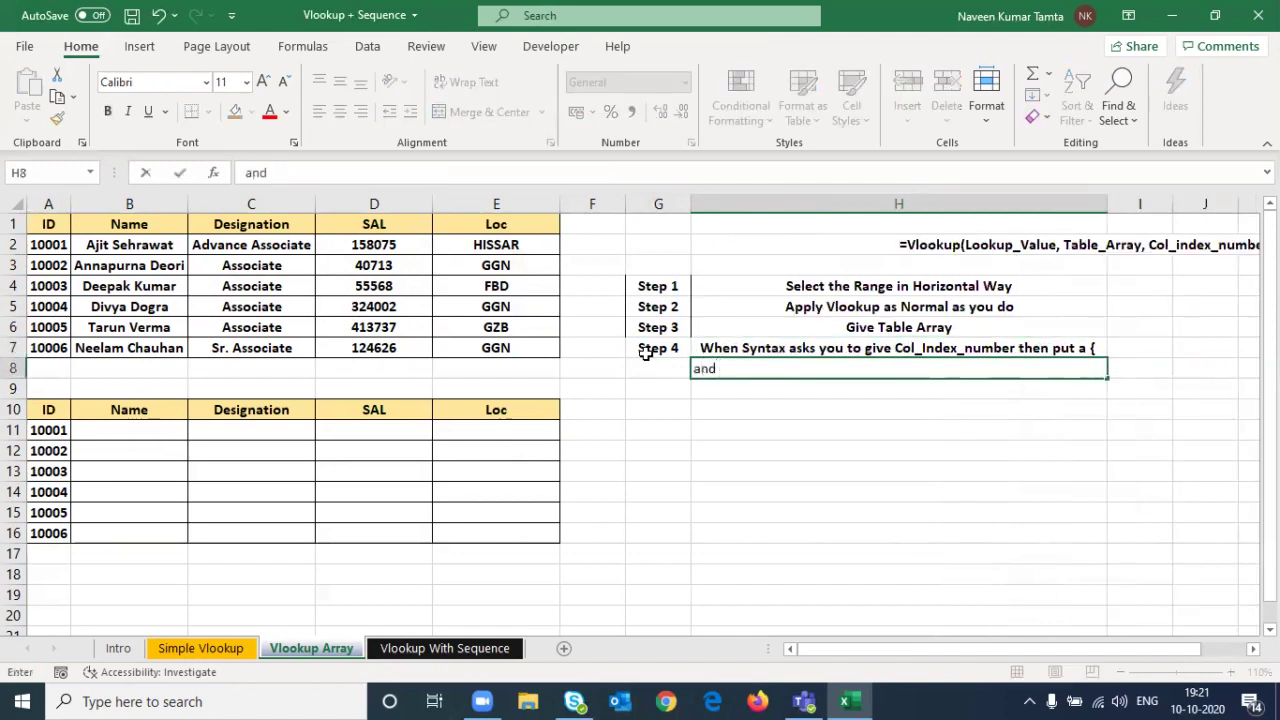
{"action": "type", "text": "you can "}
{"action": "type", "text": "mention all your co"}
{"action": "type", "text": "l-index"}
{"action": "type", "text": "numbers in this "}
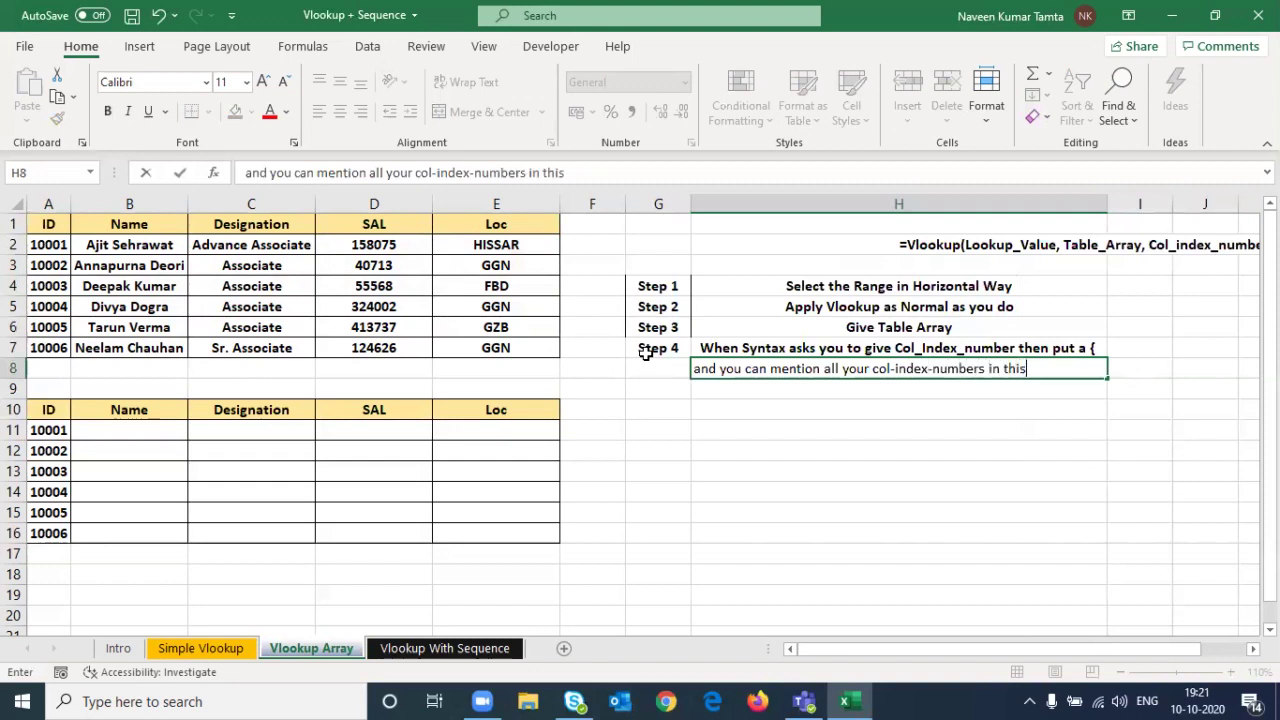
{"action": "type", "text": "url"}
{"action": "key", "text": "BackSpace"}
{"action": "key", "text": "BackSpace"}
{"action": "key", "text": "BackSpace"}
{"action": "type", "text": "Bracket"}
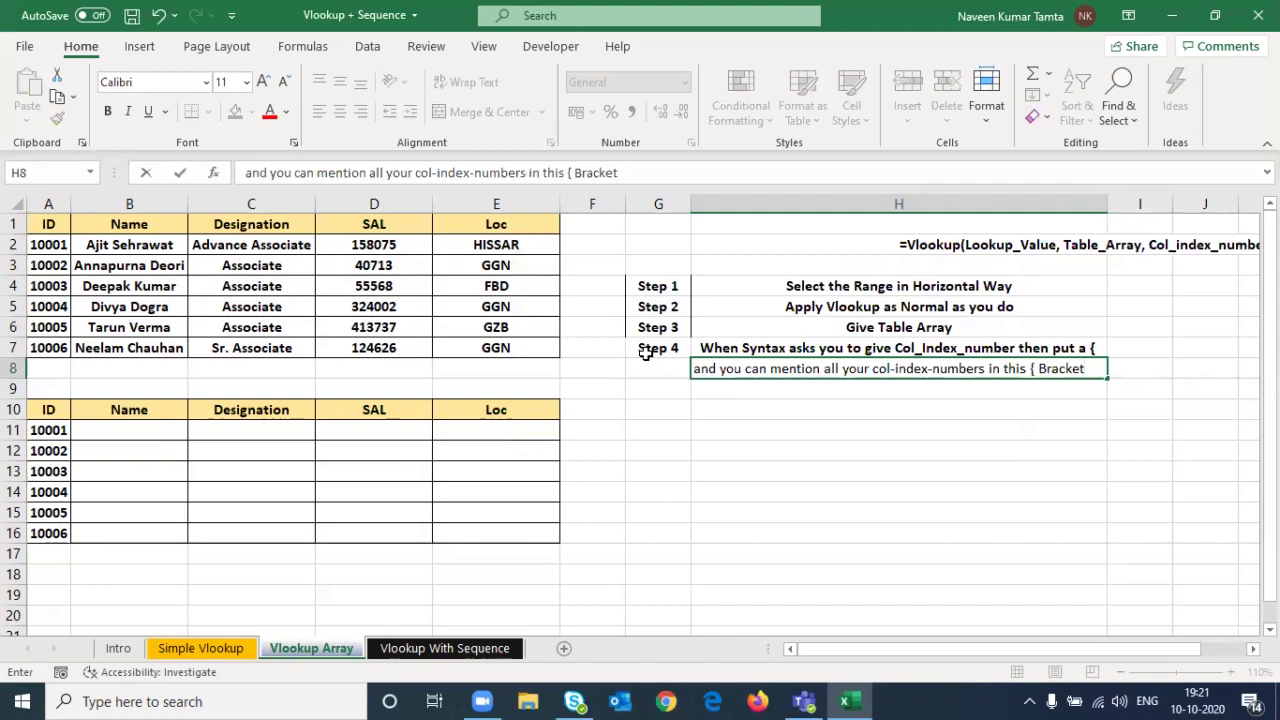
{"action": "key", "text": "Return"}
{"action": "key", "text": "Up"}
{"action": "key", "text": "alt"}
{"action": "key", "text": "o"}
{"action": "key", "text": "a"}
{"action": "key", "text": "Escape"}
{"action": "key", "text": "Down"}
{"action": "key", "text": "Down"}
{"action": "key", "text": "Down"}
{"action": "key", "text": "Down"}
{"action": "key", "text": "Right"}
{"action": "key", "text": "Down"}
{"action": "key", "text": "Left"}
Add the label 'Step 5' with the note 'Close } Bracket' beside it
{"action": "type", "text": "Step "}
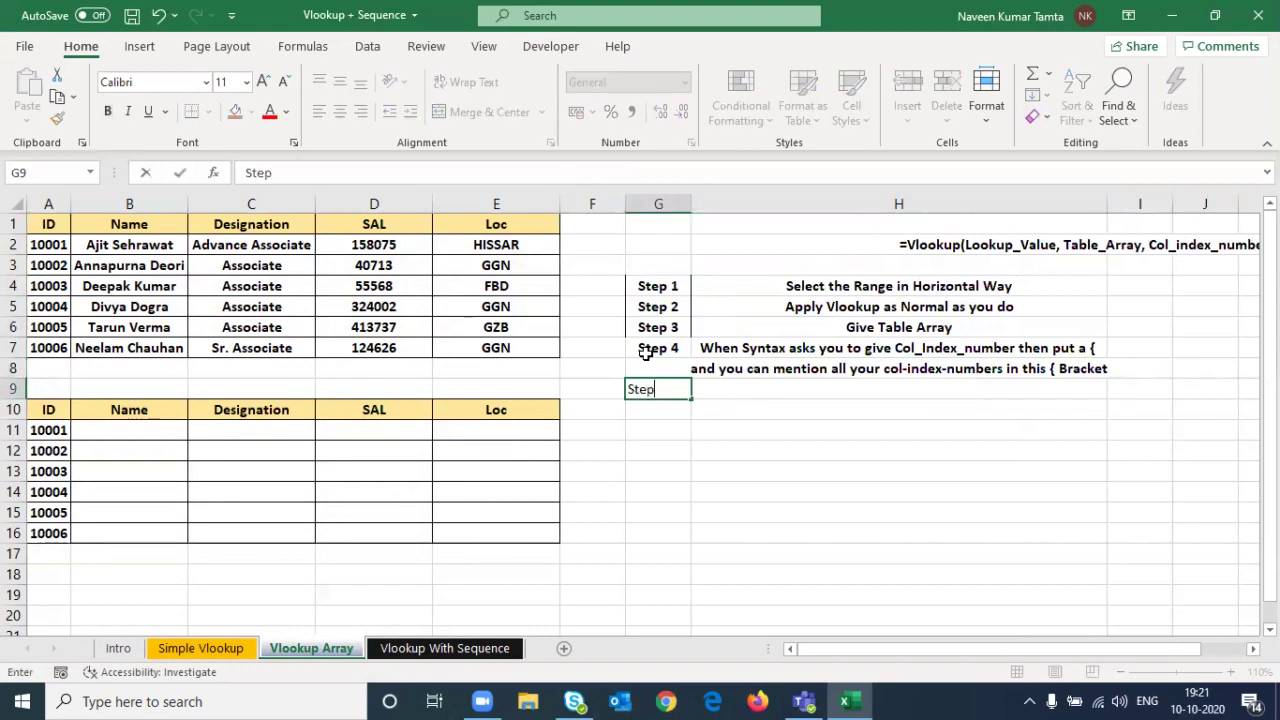
{"action": "type", "text": "5"}
{"action": "key", "text": "Return"}
{"action": "key", "text": "Up"}
{"action": "key", "text": "Right"}
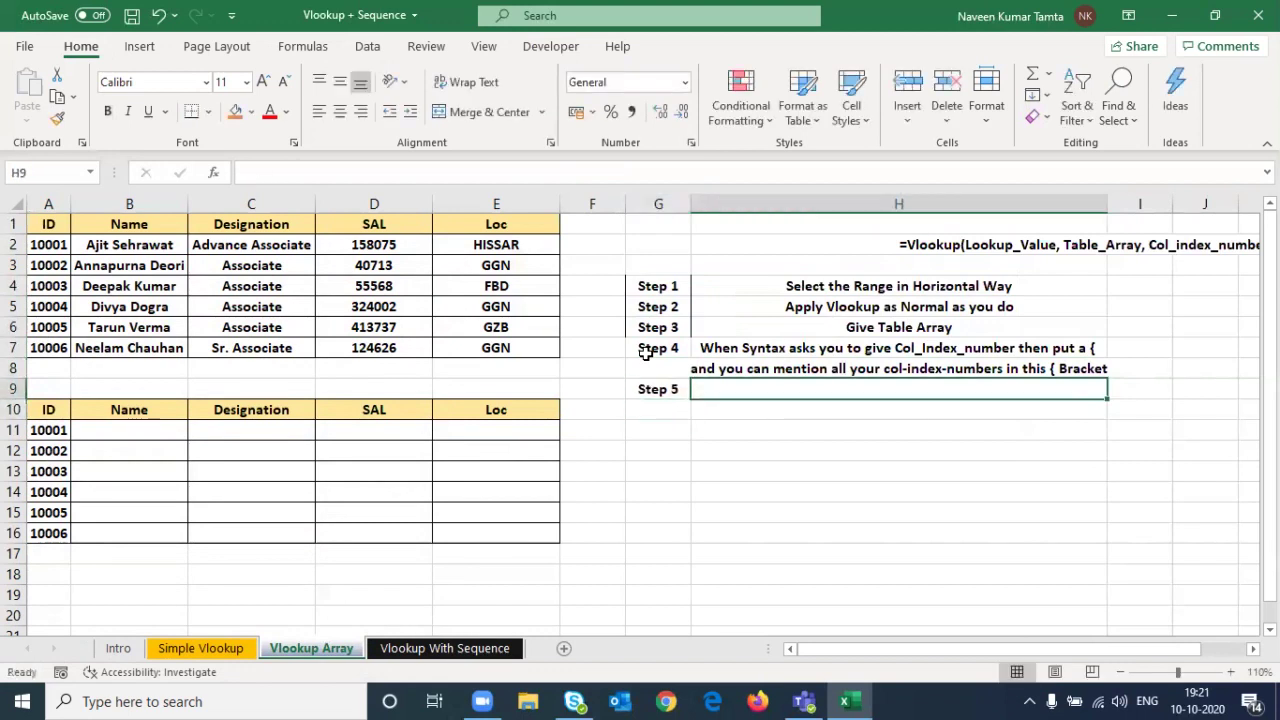
{"action": "type", "text": "Close "}
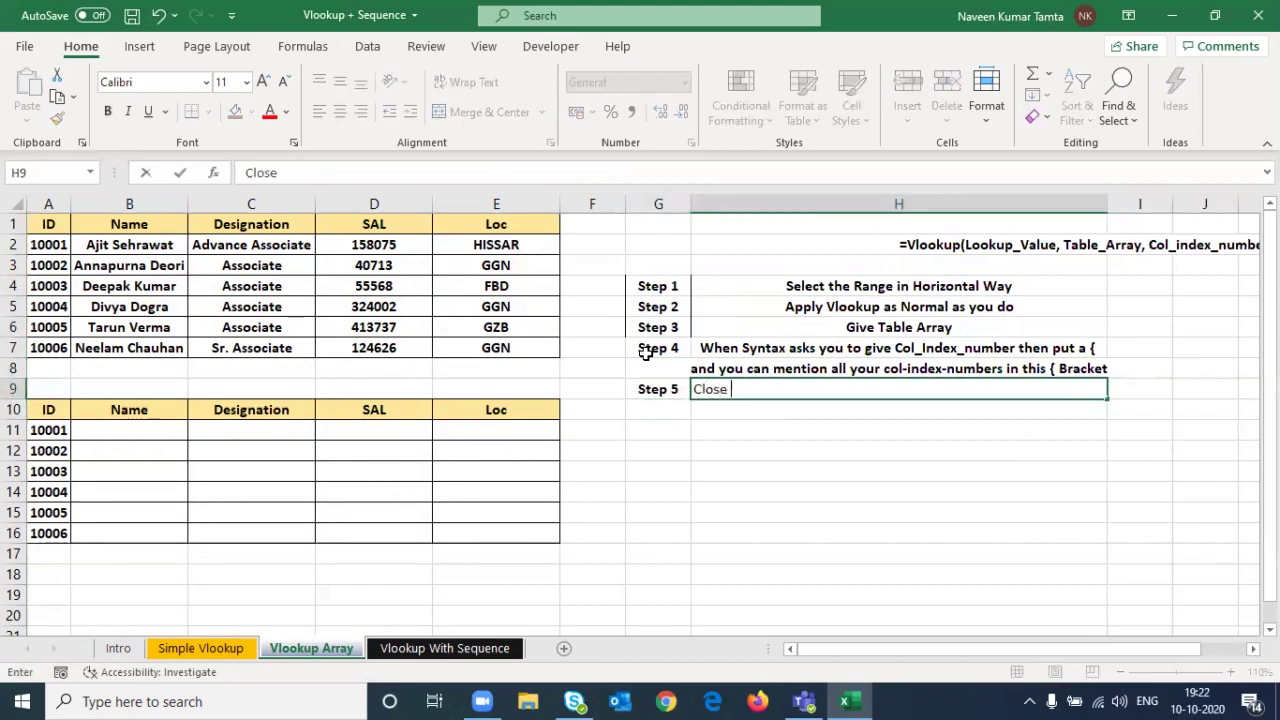
{"action": "type", "text": "} "}
{"action": "type", "text": "Bracket"}
{"action": "key", "text": "Return"}
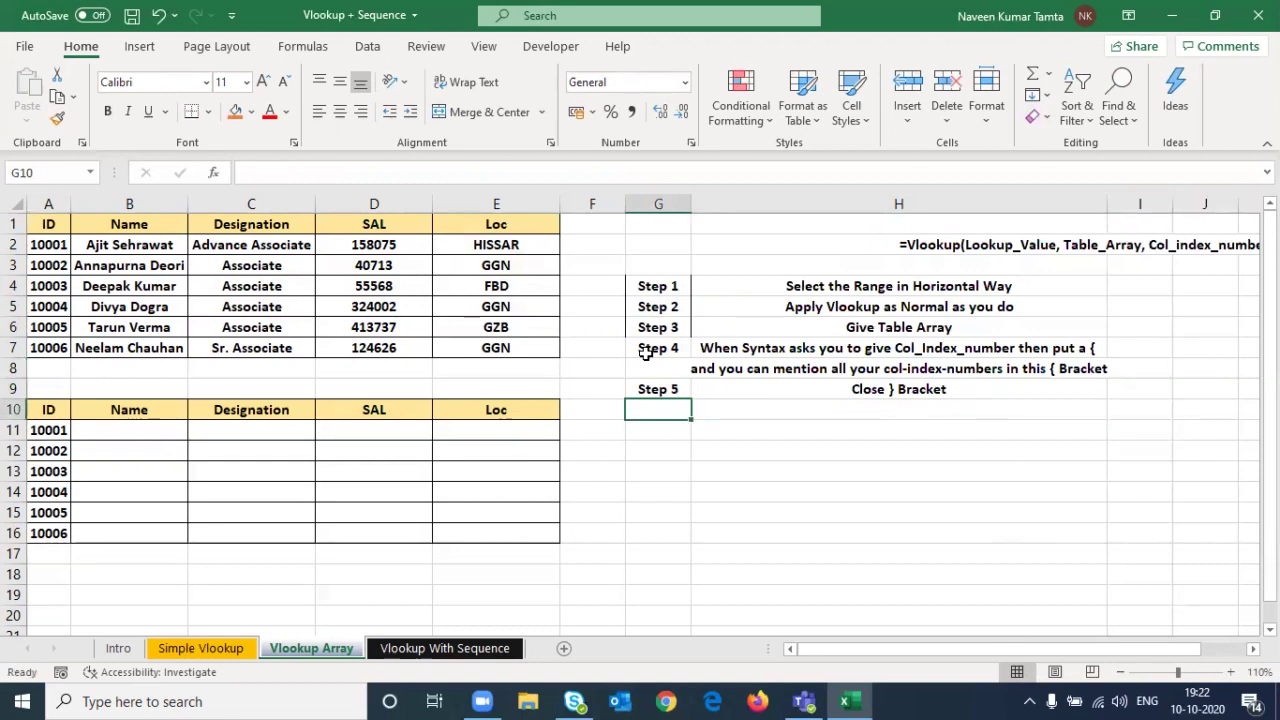
Add 'Step 6' with the note 'put a comma, and then 0 or False (For Exact Match)'
{"action": "type", "text": "Step 6"}
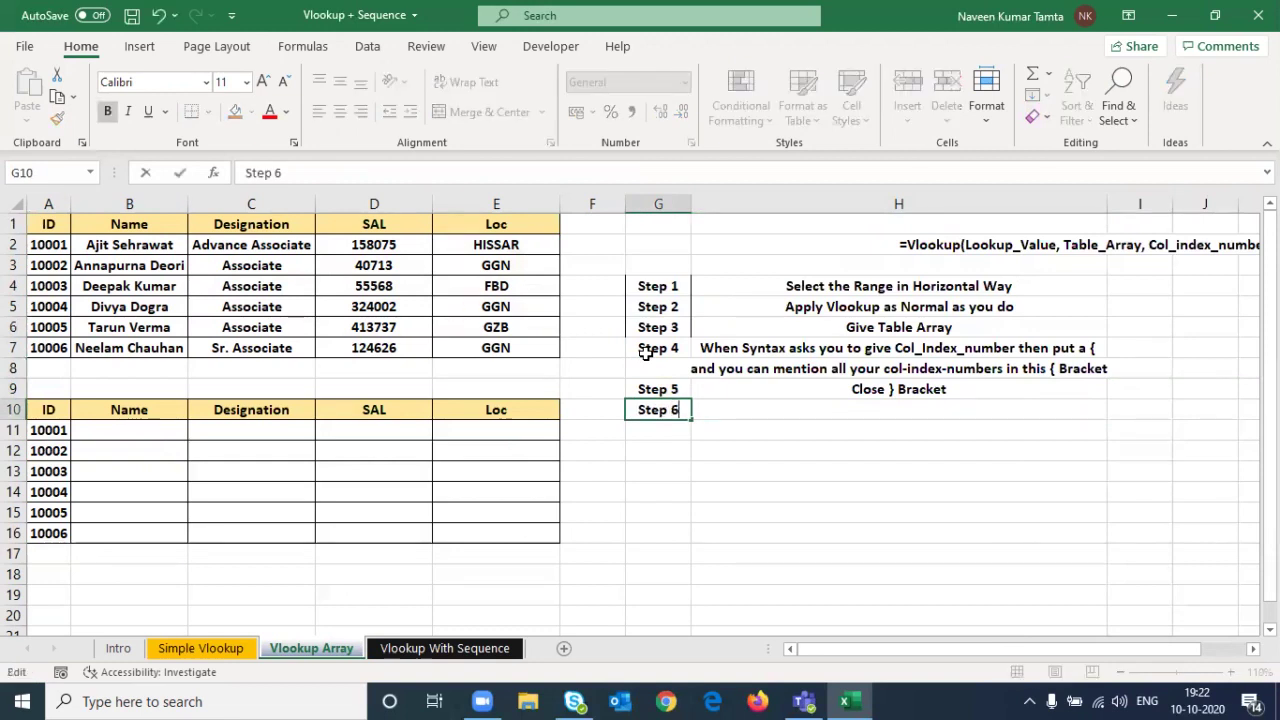
{"action": "key", "text": "Return"}
{"action": "key", "text": "Up"}
{"action": "key", "text": "Right"}
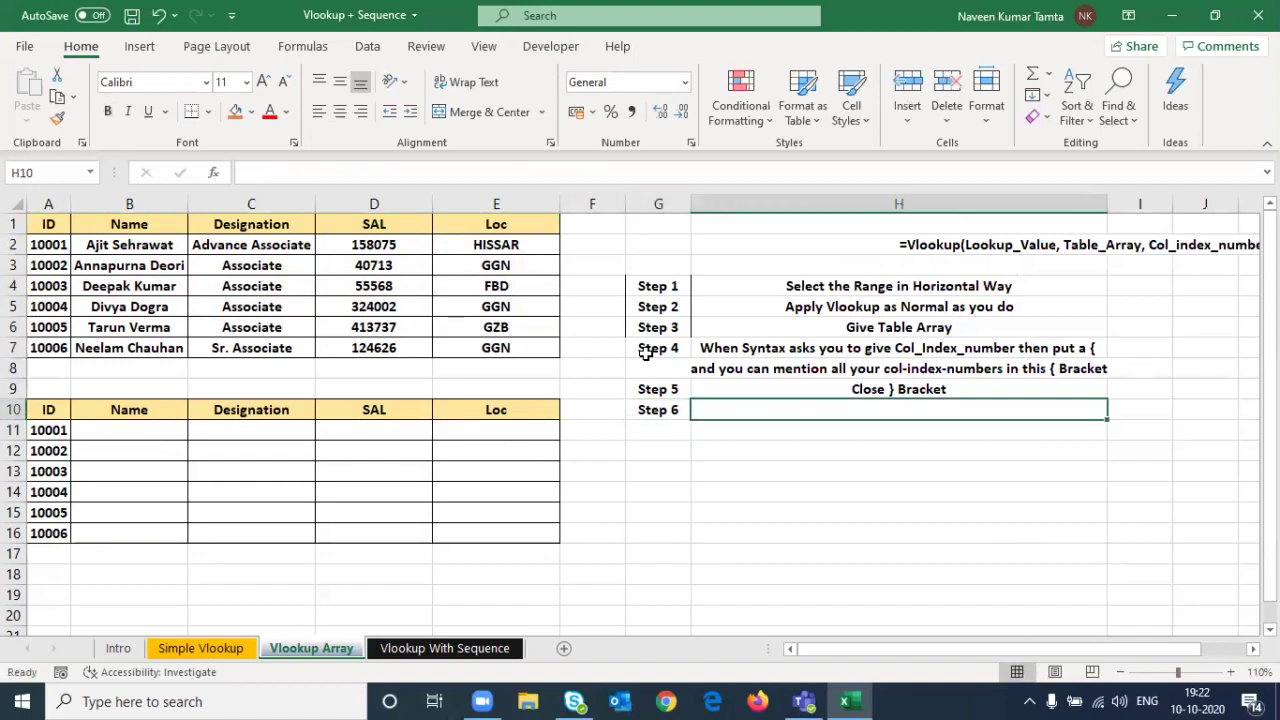
{"action": "type", "text": "put a comma, and then 0 "}
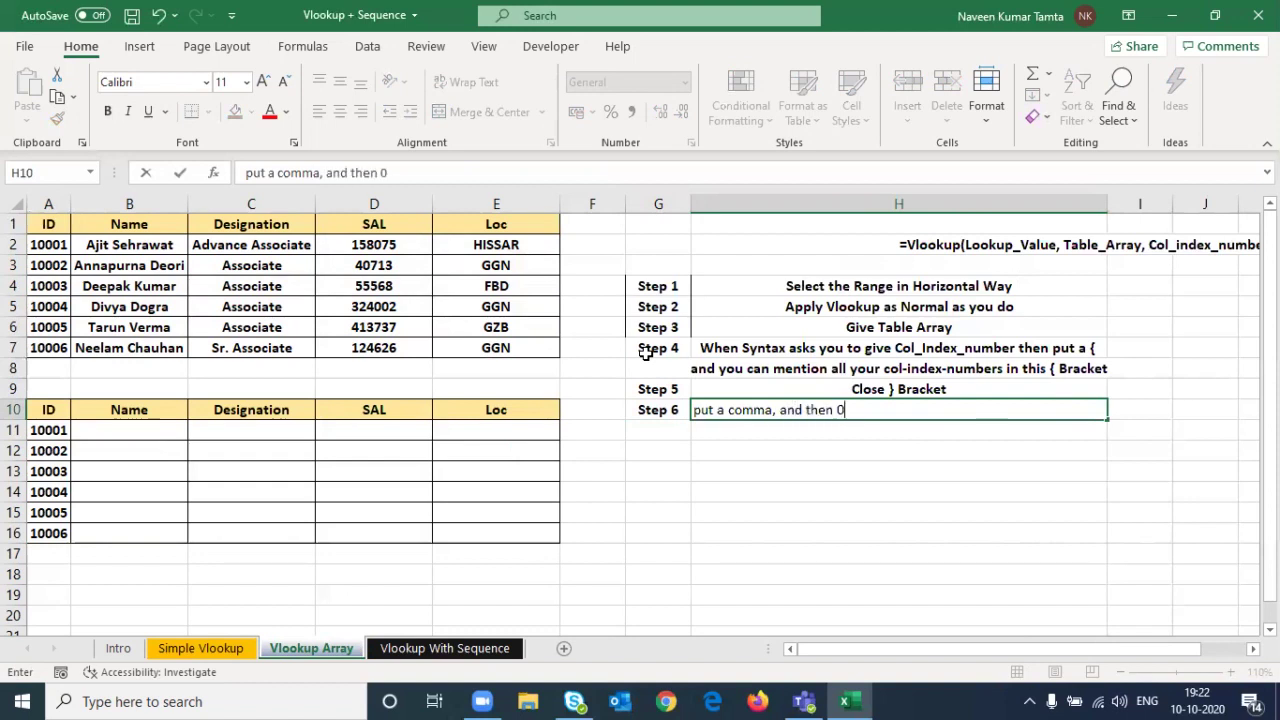
{"action": "type", "text": "or Falxse"}
{"action": "key", "text": "BackSpace"}
{"action": "key", "text": "BackSpace"}
{"action": "key", "text": "BackSpace"}
{"action": "type", "text": "se (For "}
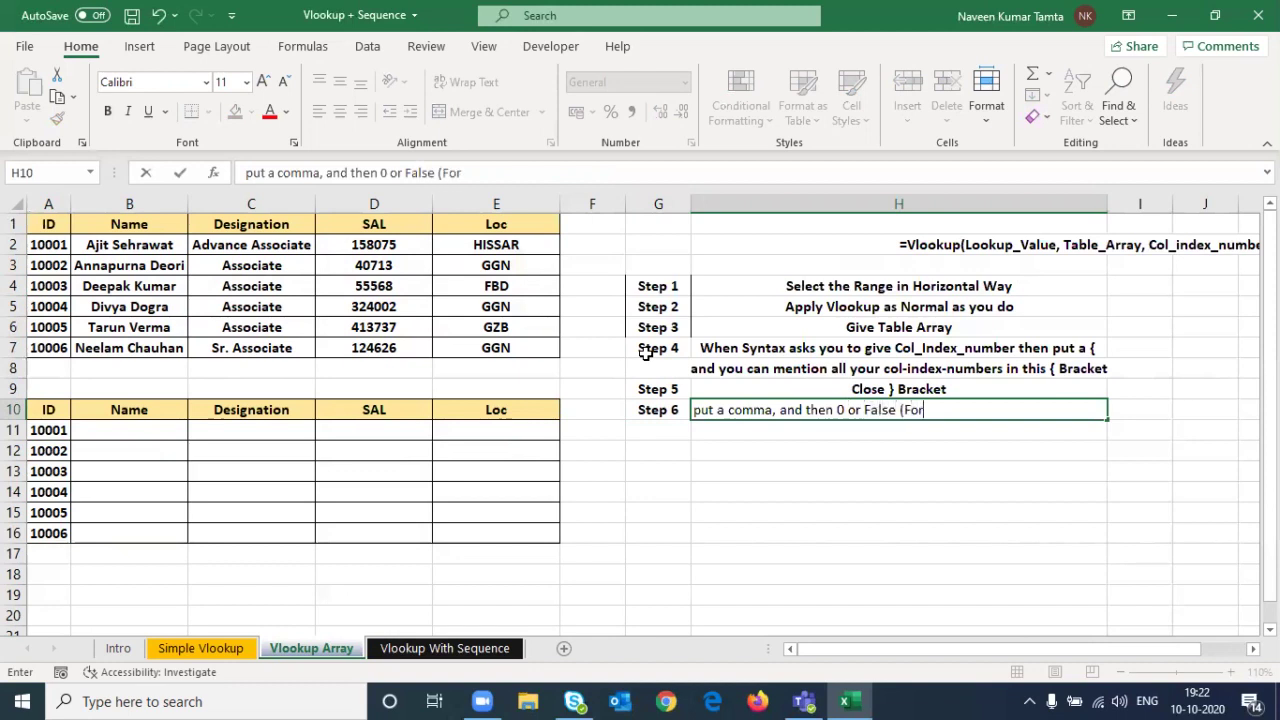
{"action": "type", "text": "Exact <a"}
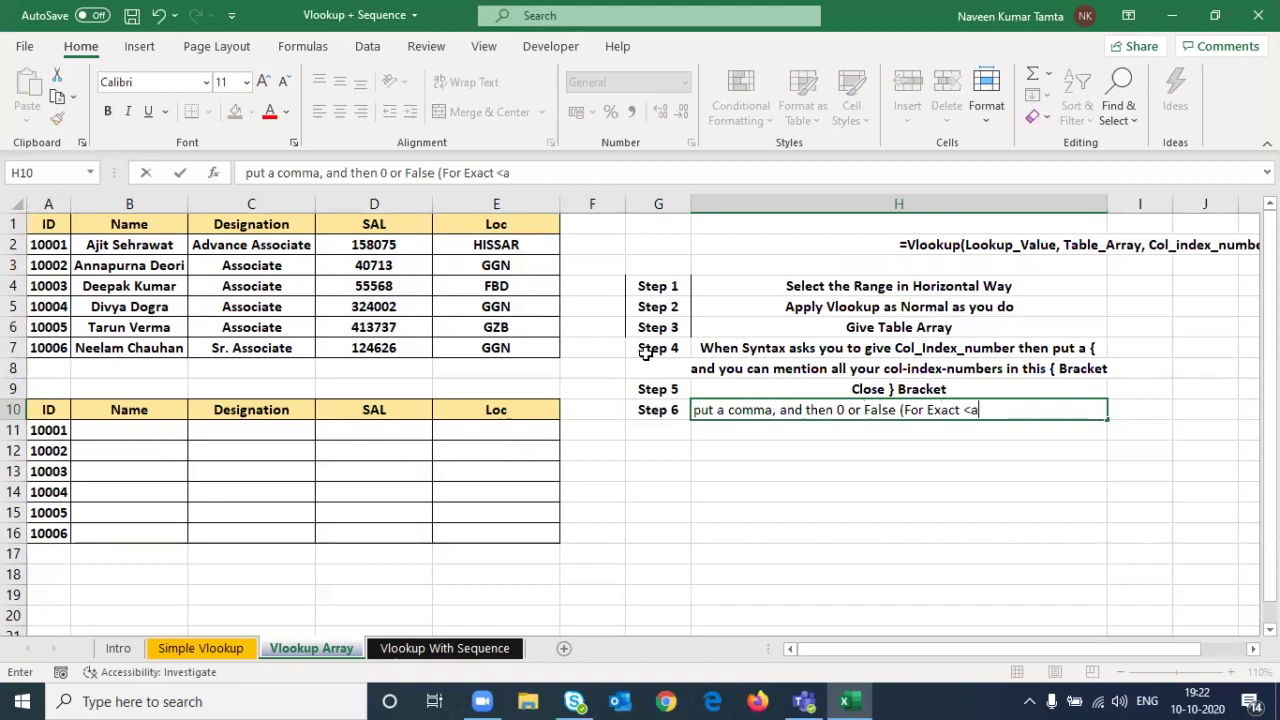
{"action": "key", "text": "BackSpace"}
{"action": "key", "text": "BackSpace"}
{"action": "type", "text": "Match)"}
{"action": "key", "text": "BackSpace"}
{"action": "type", "text": ")"}
{"action": "key", "text": "Return"}
Apply All Borders to the steps table G4:H10
{"action": "key", "text": "Up"}
{"action": "key", "text": "Up"}
{"action": "key", "text": "Up"}
{"action": "key", "text": "Up"}
{"action": "key", "text": "Up"}
{"action": "key", "text": "Left"}
{"action": "key", "text": "shift+Right"}
{"action": "key", "text": "shift+Right"}
{"action": "key", "text": "shift+Down"}
{"action": "key", "text": "shift+Down"}
{"action": "key", "text": "shift+Down"}
{"action": "key", "text": "shift+Left"}
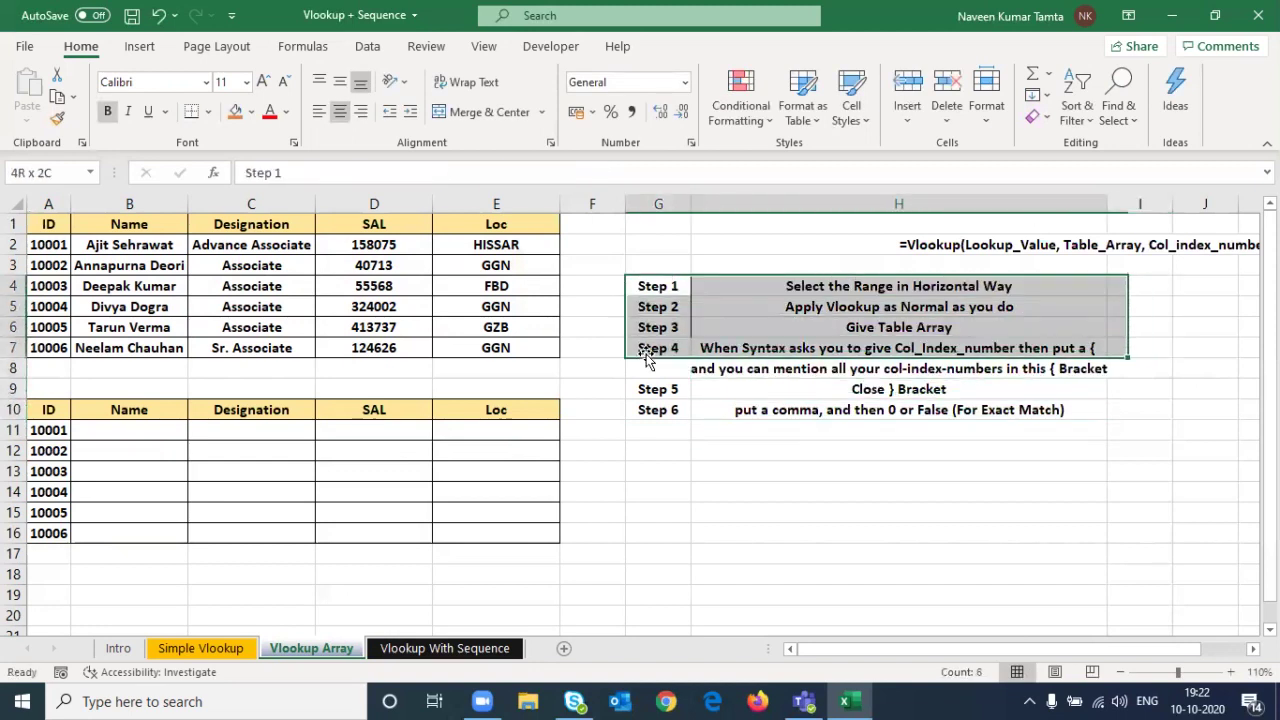
{"action": "key", "text": "shift+Down"}
{"action": "key", "text": "shift+Down"}
{"action": "key", "text": "shift+Down"}
{"action": "key", "text": "shift+Down"}
{"action": "key", "text": "shift+Up"}
{"action": "key", "text": "alt+h"}
{"action": "key", "text": "b"}
{"action": "key", "text": "a"}
{"action": "key", "text": "Left"}
{"action": "key", "text": "Right"}
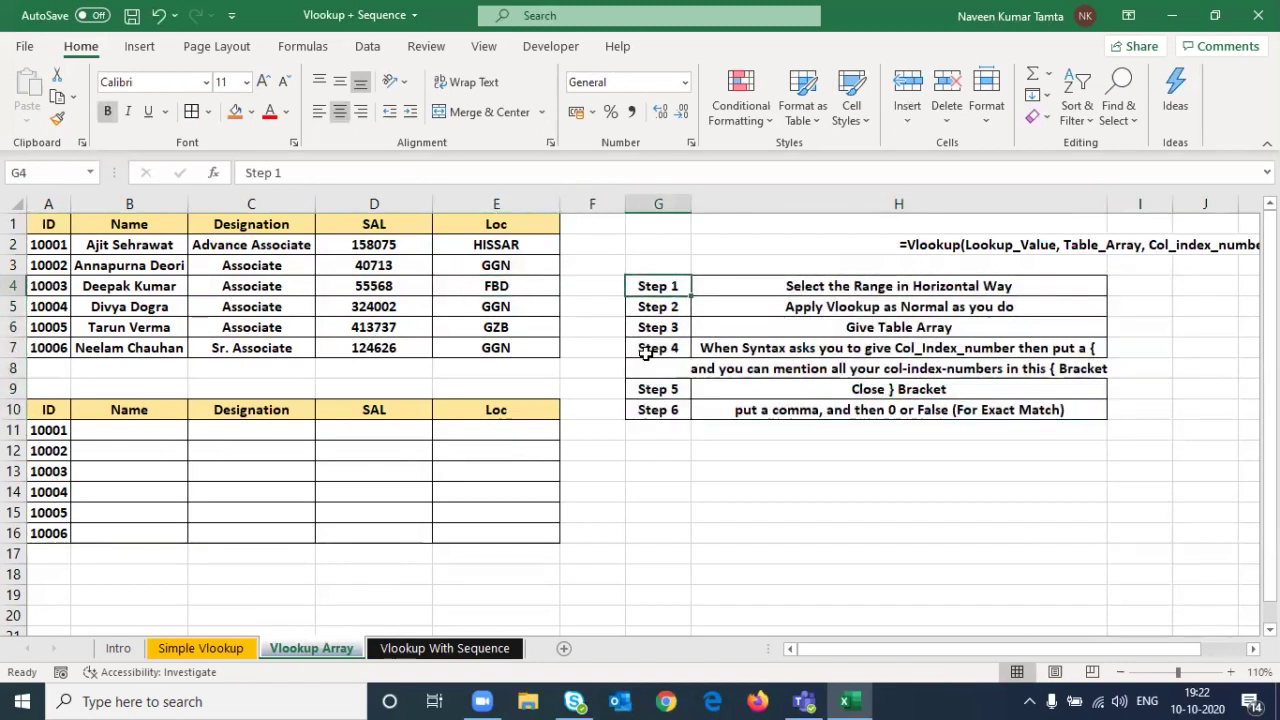
{"action": "key", "text": "Left"}
{"action": "key", "text": "Left"}
{"action": "key", "text": "Left"}
{"action": "key", "text": "Left"}
{"action": "key", "text": "Left"}
{"action": "key", "text": "Down"}
{"action": "key", "text": "Down"}
{"action": "key", "text": "Down"}
{"action": "key", "text": "Down"}
{"action": "key", "text": "Down"}
{"action": "key", "text": "Down"}
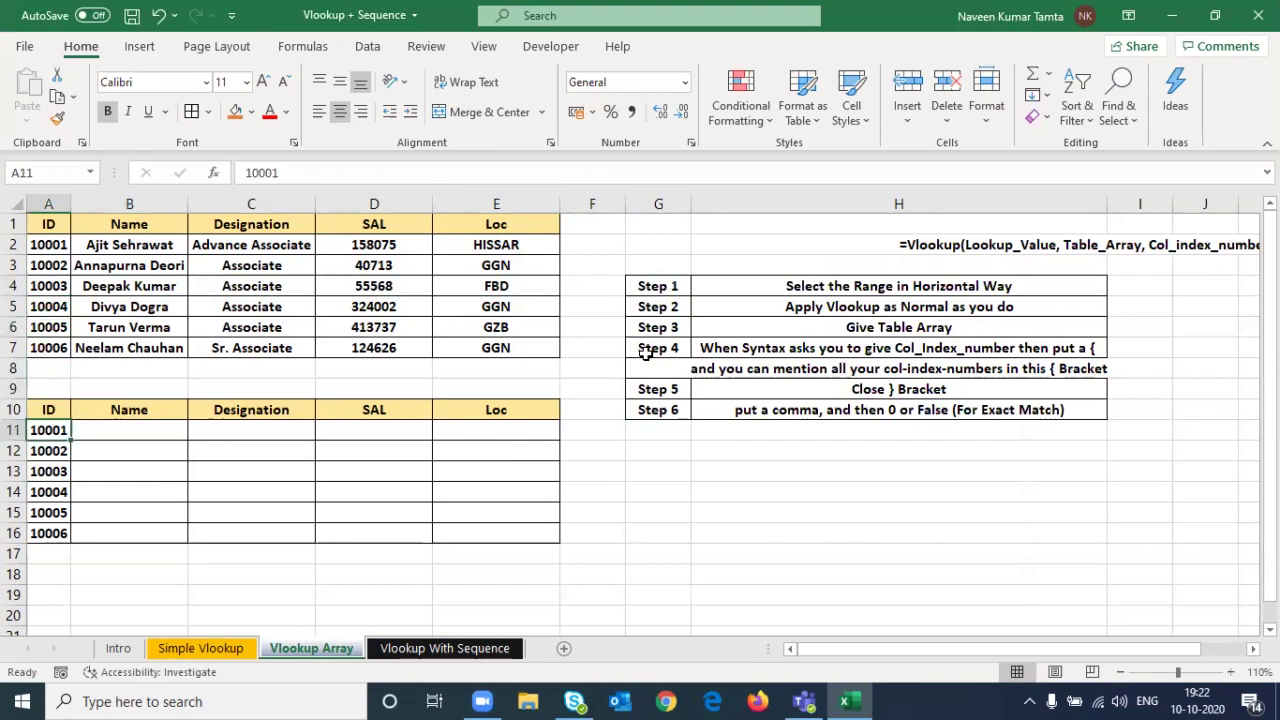
{"action": "key", "text": "Right"}
{"action": "key", "text": "shift+Right"}
{"action": "key", "text": "shift+Right"}
{"action": "key", "text": "shift+Right"}
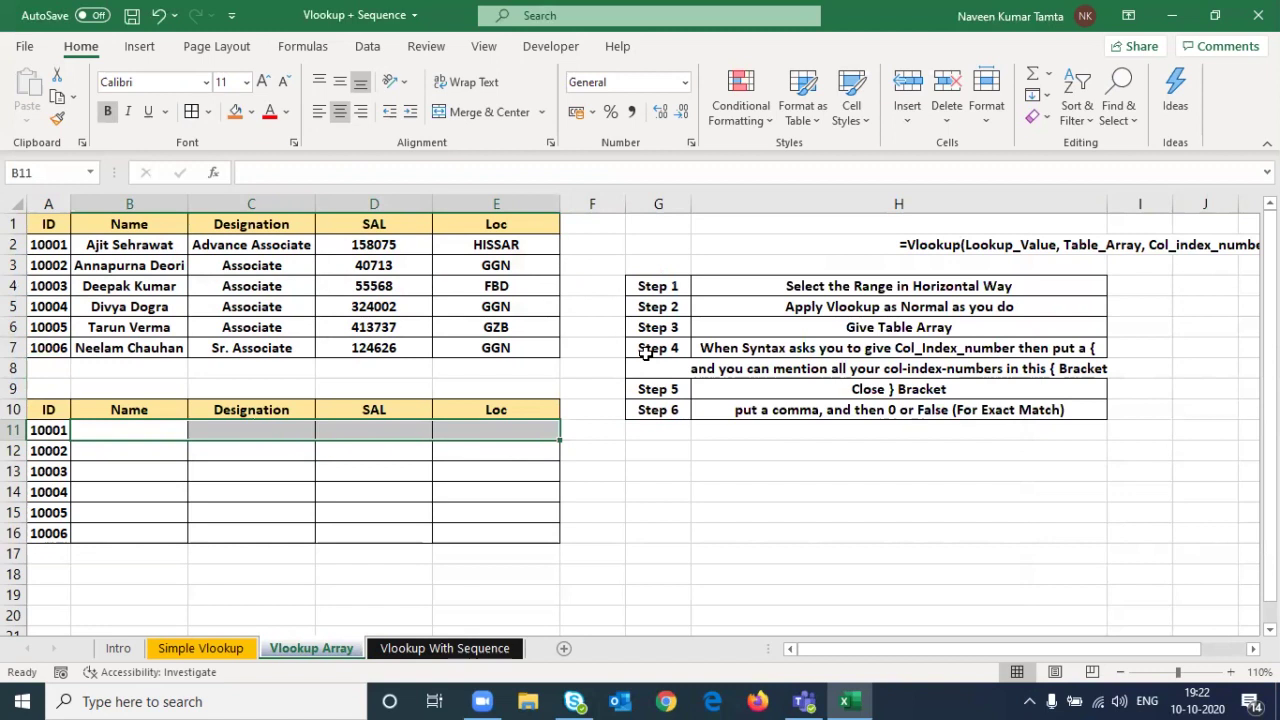
{"action": "type", "text": "=vl"}
{"action": "key", "text": "Tab"}
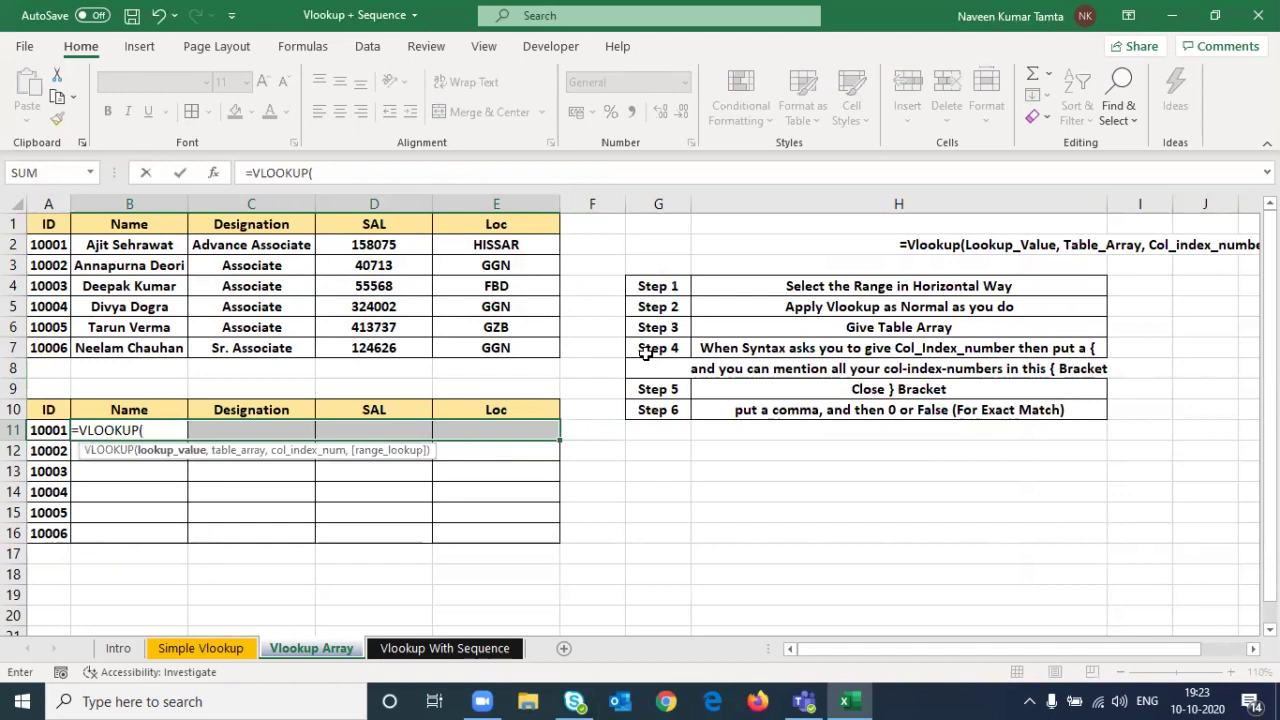
{"action": "key", "text": "Left"}
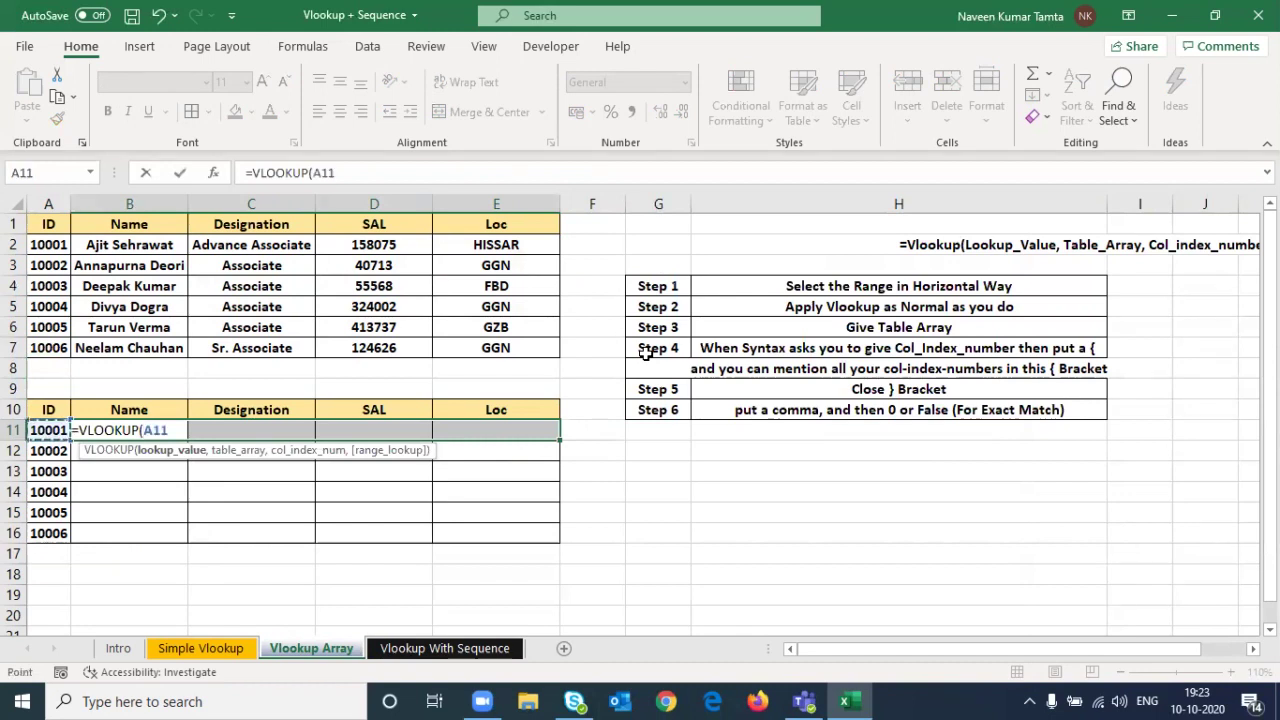
{"action": "key", "text": "F4"}
{"action": "key", "text": "F4"}
{"action": "key", "text": "F4"}
{"action": "type", "text": ","}
{"action": "key", "text": "ctrl+Up"}
{"action": "key", "text": "ctrl+Up"}
{"action": "key", "text": "ctrl+Up"}
{"action": "key", "text": "Left"}
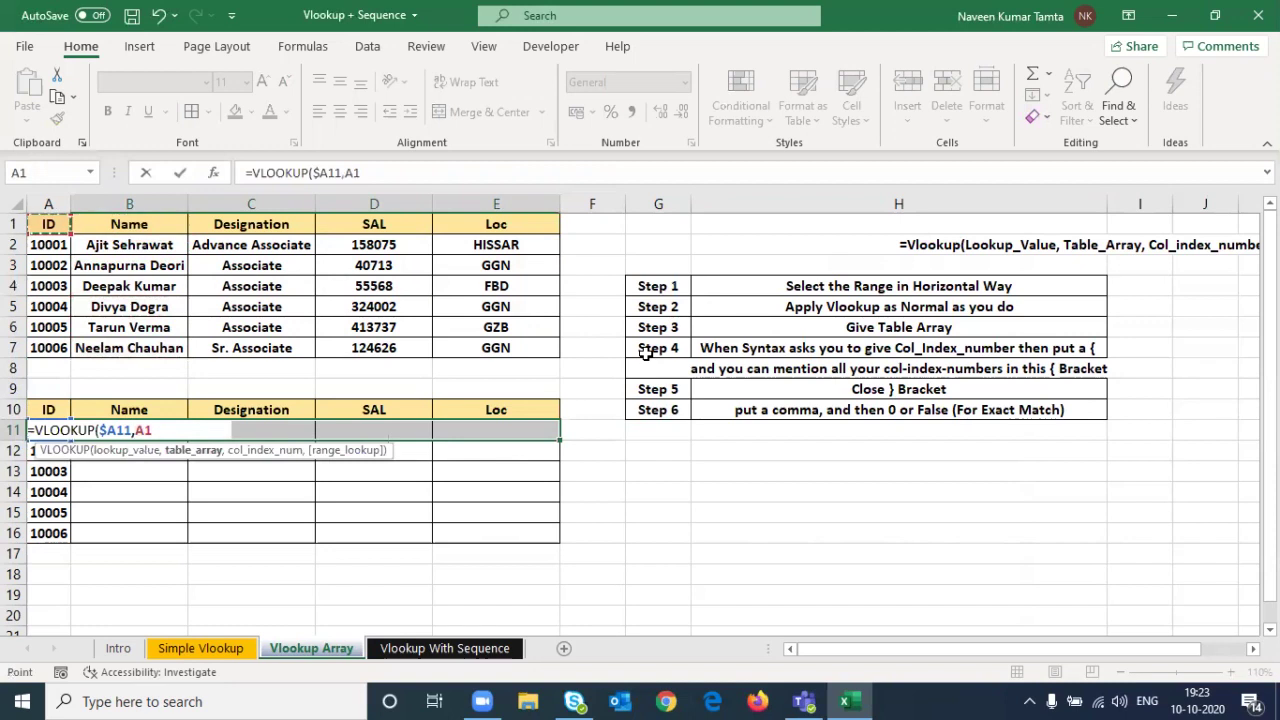
{"action": "key", "text": "ctrl+shift+Right"}
{"action": "key", "text": "ctrl+shift+Down"}
{"action": "key", "text": "F4"}
{"action": "type", "text": ","}
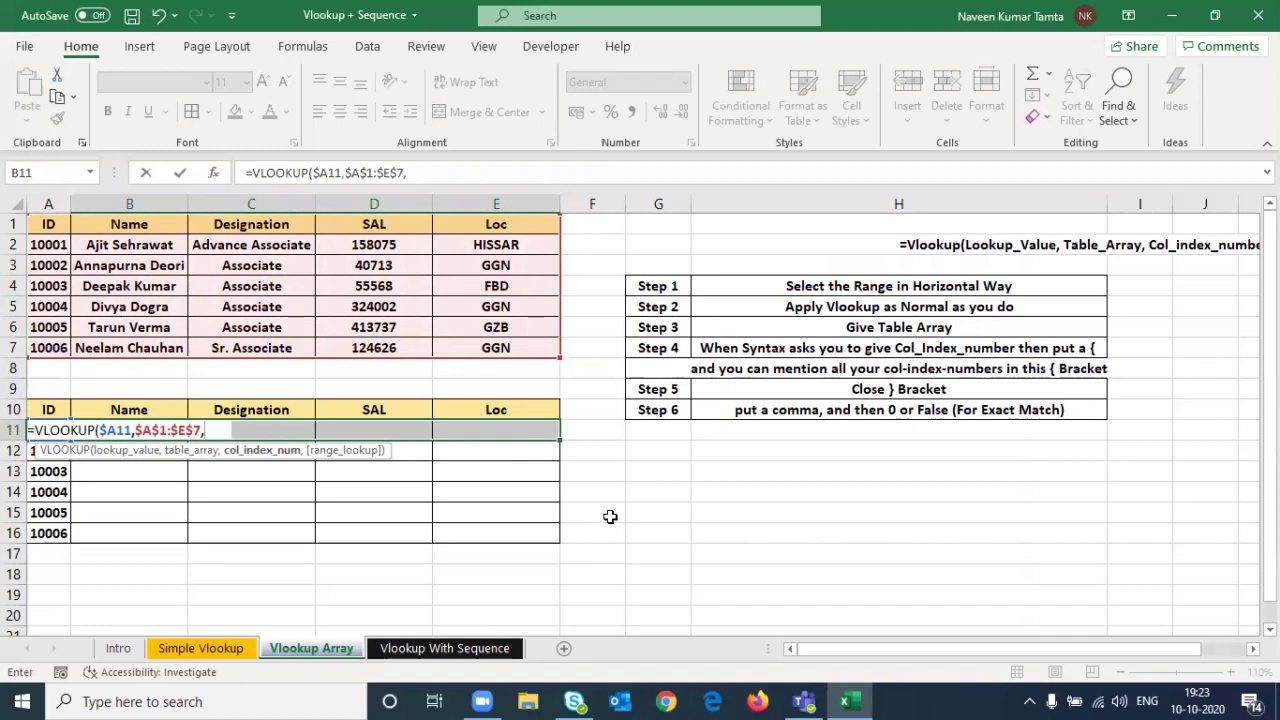
{"action": "left_click", "coordinate": [814, 531]}
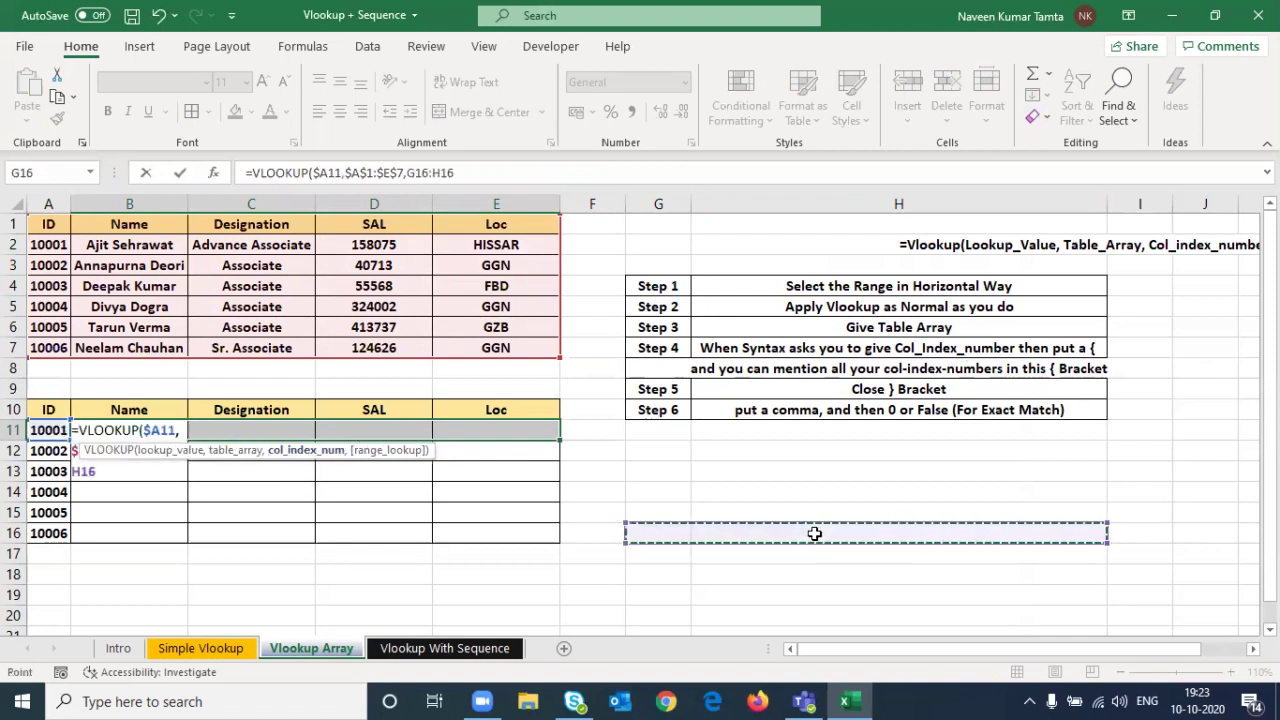
{"action": "left_click_drag", "start_coordinate": [840, 488], "coordinate": [857, 505]}
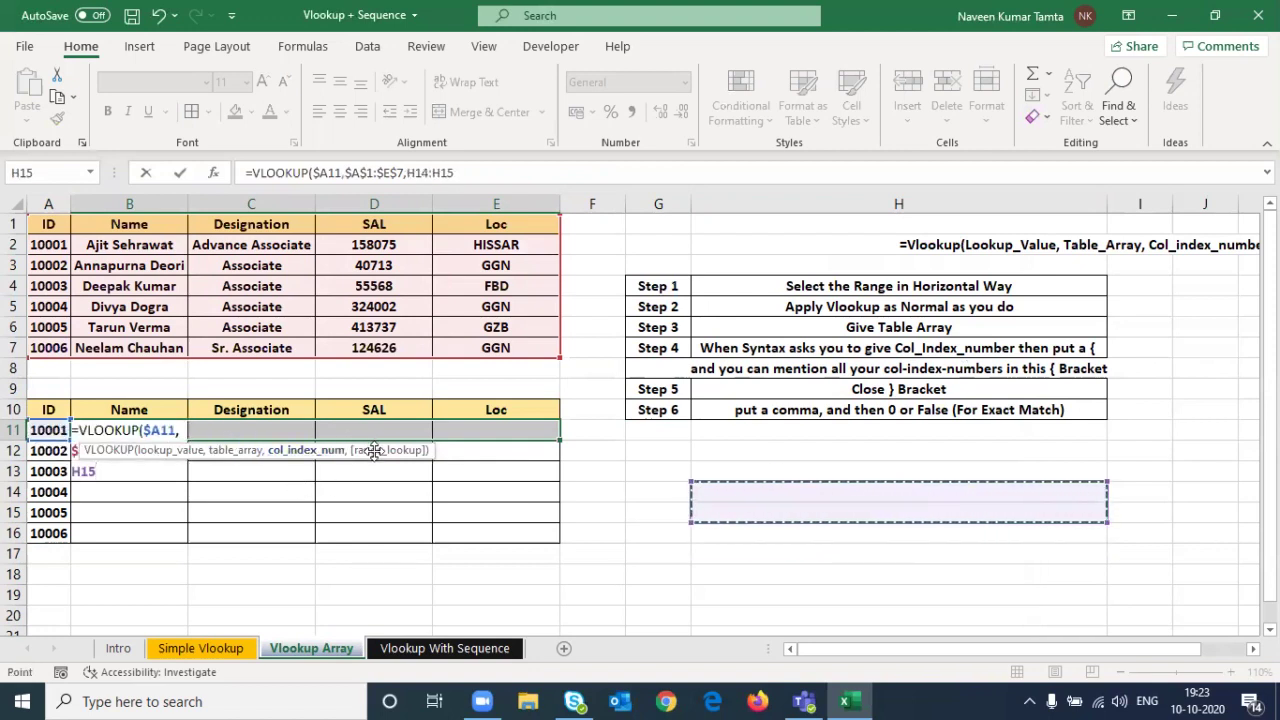
Restart B11's formula as =VLOOKUP($A11,$A$1:$E$7, with the ID column and table range locked
{"action": "key", "text": "Escape"}
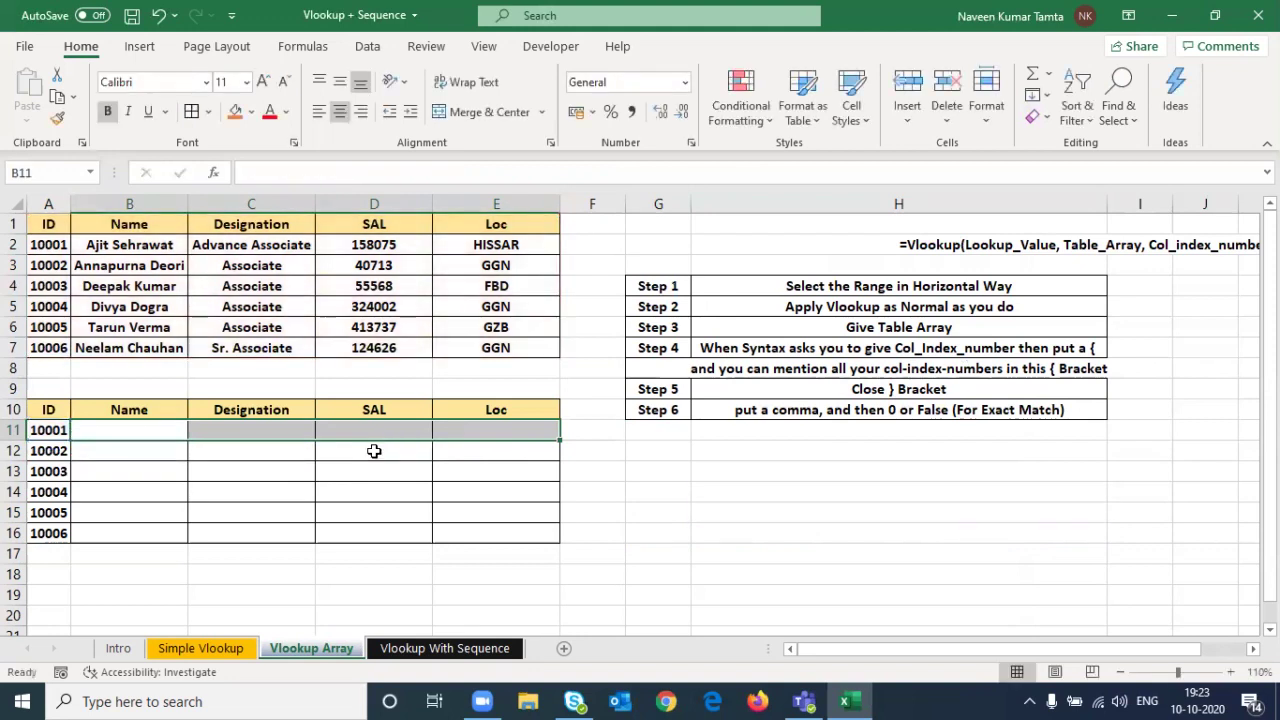
{"action": "type", "text": "=vlo"}
{"action": "key", "text": "Tab"}
{"action": "key", "text": "Left"}
{"action": "key", "text": "F4"}
{"action": "key", "text": "F4"}
{"action": "key", "text": "F4"}
{"action": "type", "text": ","}
{"action": "key", "text": "ctrl+Up"}
{"action": "key", "text": "ctrl+Up"}
{"action": "key", "text": "ctrl+Up"}
{"action": "key", "text": "Left"}
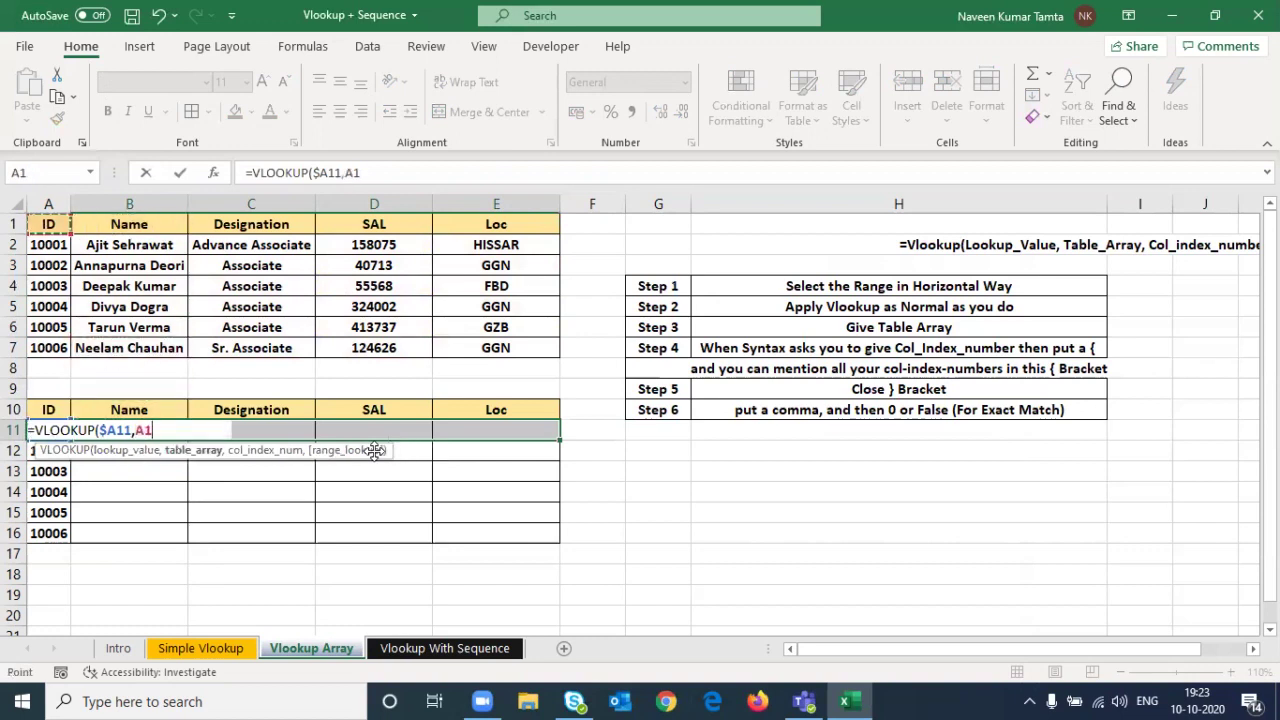
{"action": "key", "text": "ctrl+shift+Right"}
{"action": "key", "text": "ctrl+shift+Down"}
{"action": "key", "text": "F4"}
{"action": "type", "text": ","}
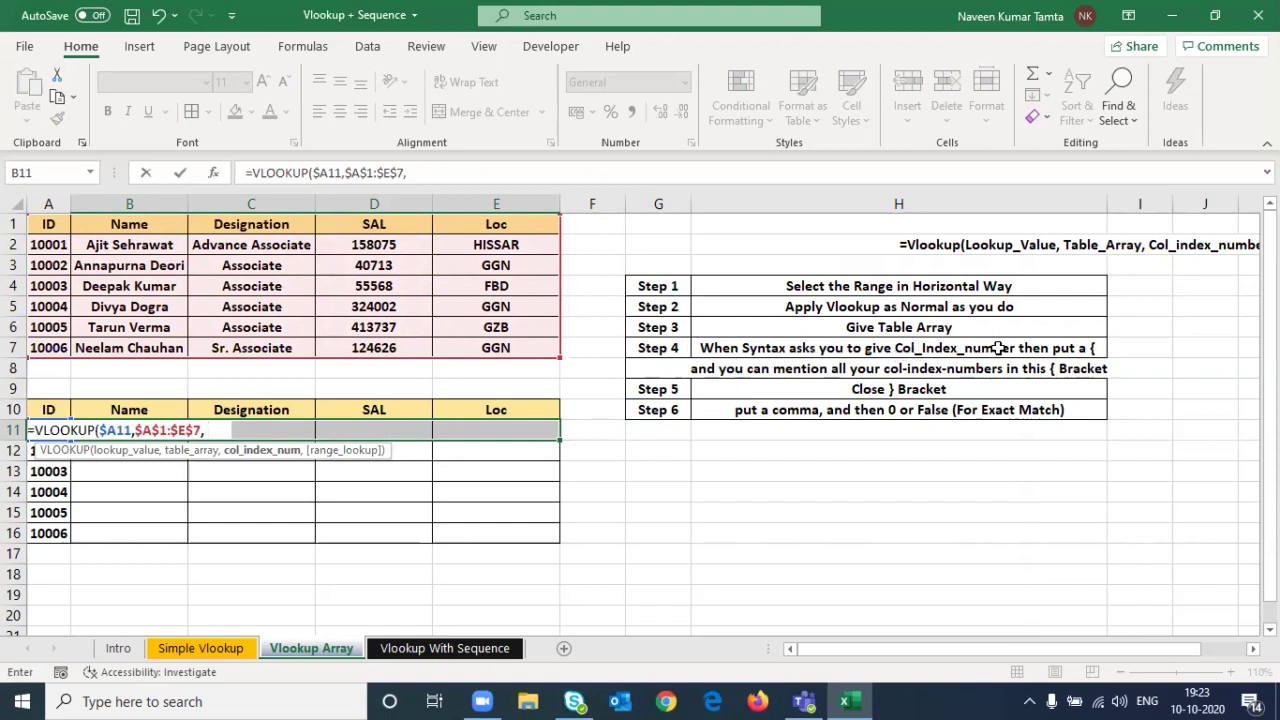
{"action": "left_click_drag", "start_coordinate": [340, 457], "coordinate": [972, 459]}
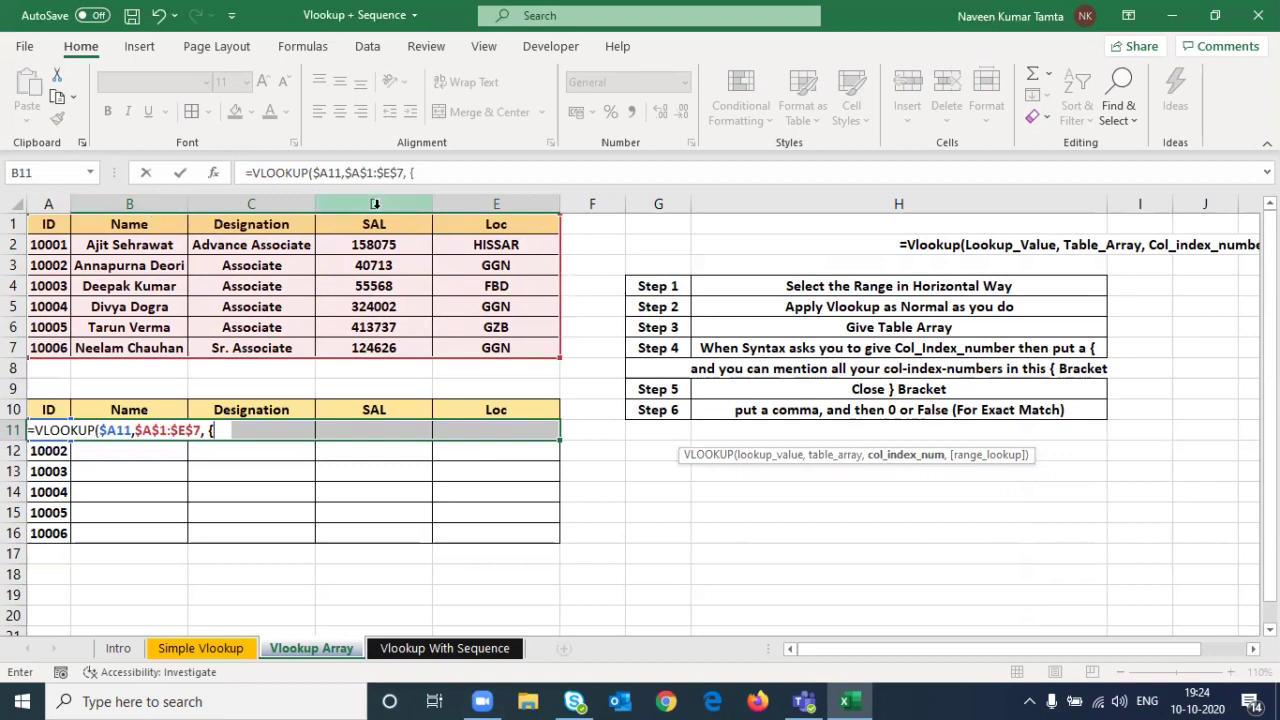
Complete the formula with {2,3,4,5},FALSE and enter it as an array formula
{"action": "type", "text": "2,"}
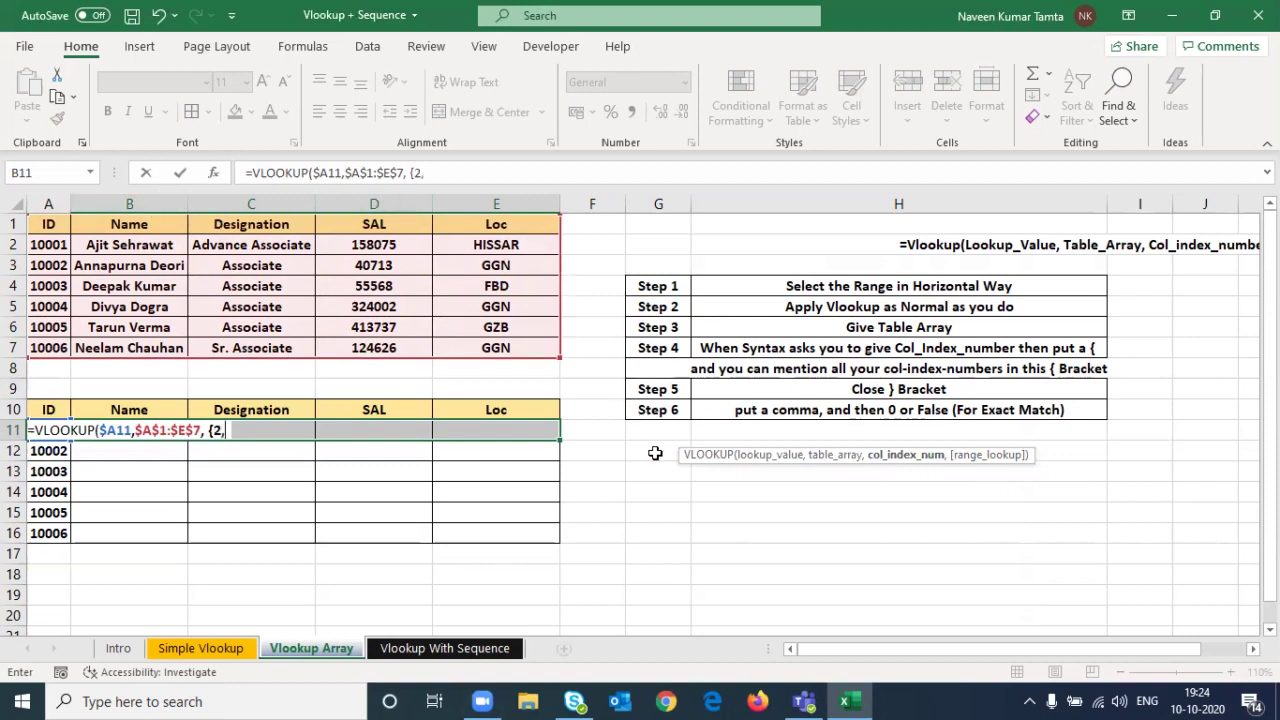
{"action": "type", "text": "3,4,5"}
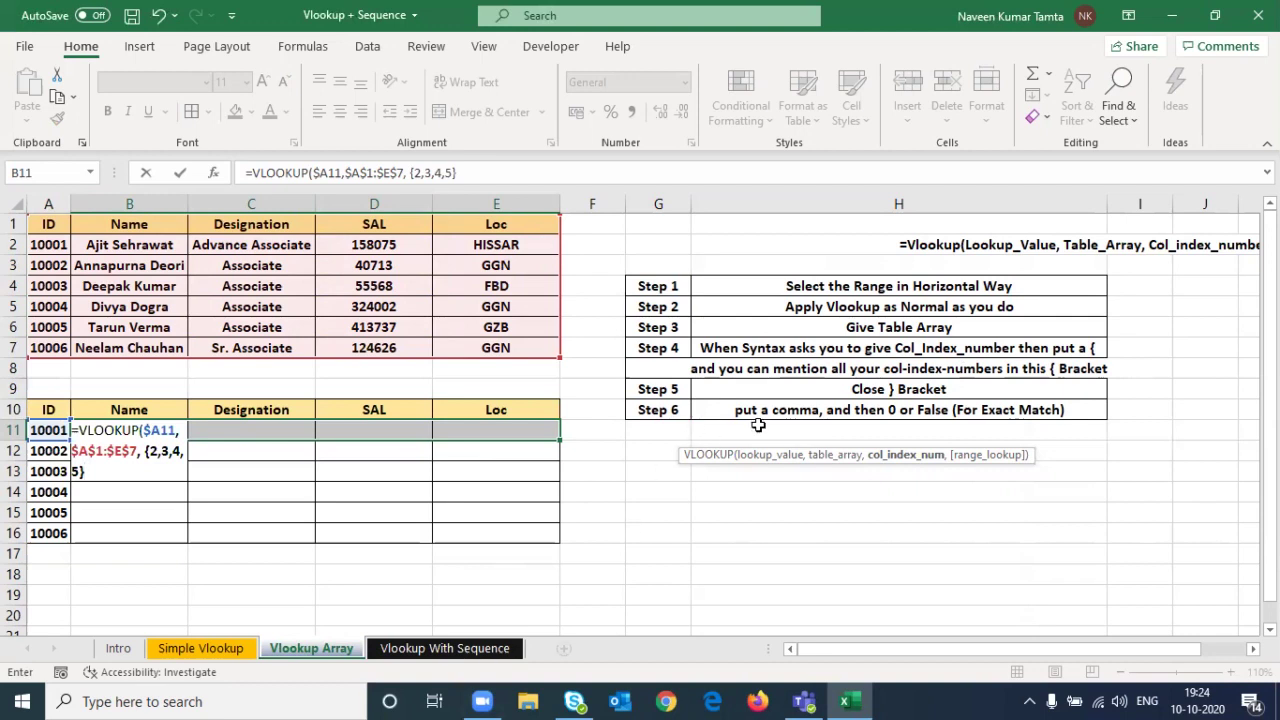
{"action": "type", "text": ","}
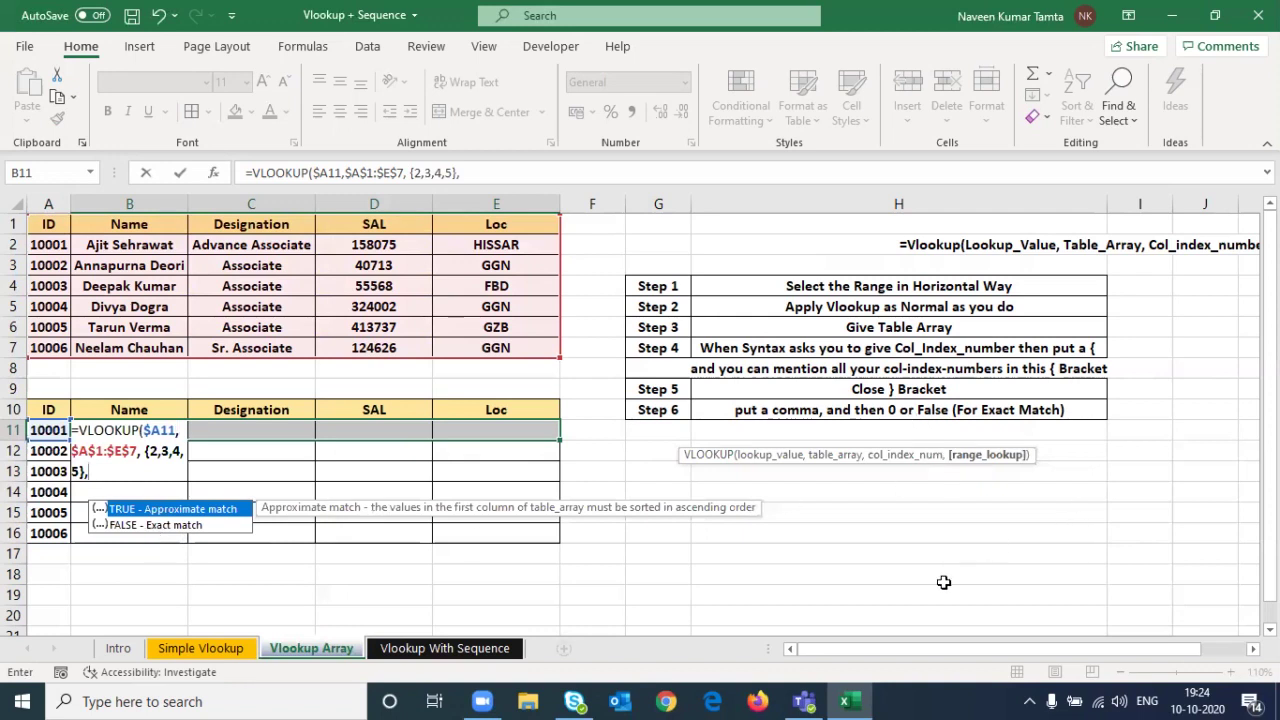
{"action": "key", "text": "Down"}
{"action": "key", "text": "Tab"}
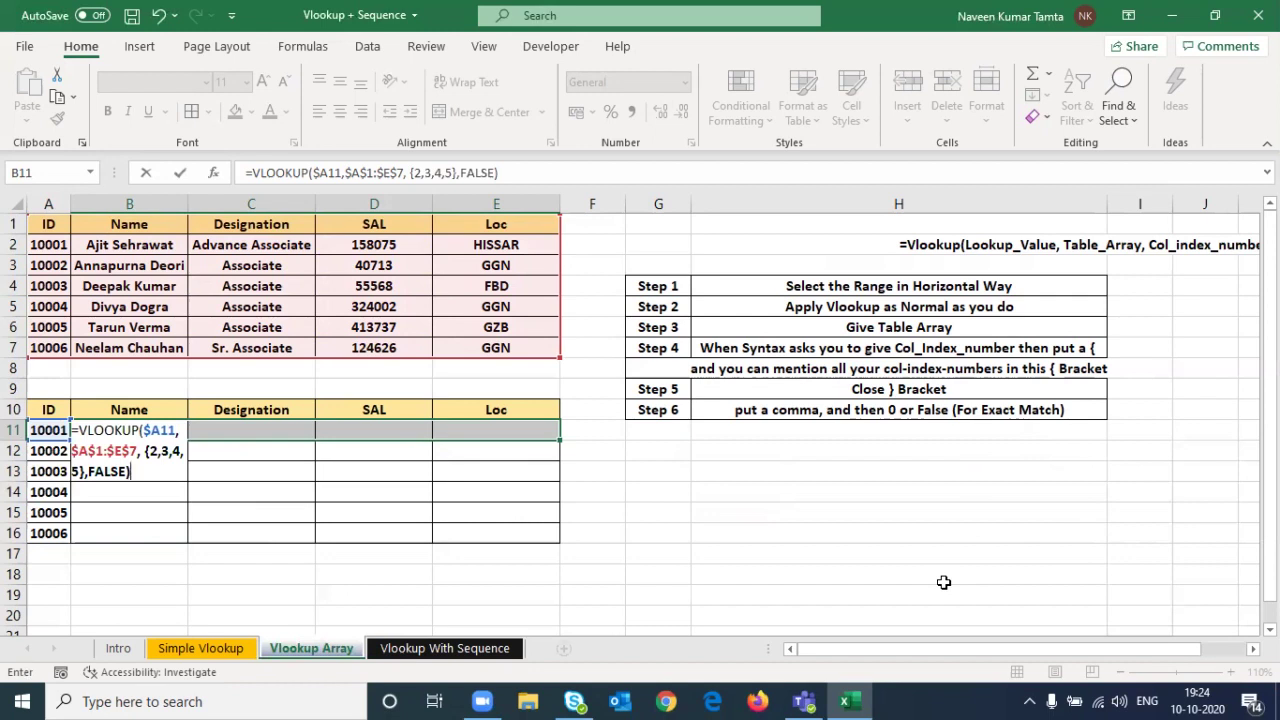
{"action": "key", "text": "ctrl+shift+Return"}
Extend the array lookup down to row 16 for all six employee IDs
{"action": "key", "text": "shift+Down"}
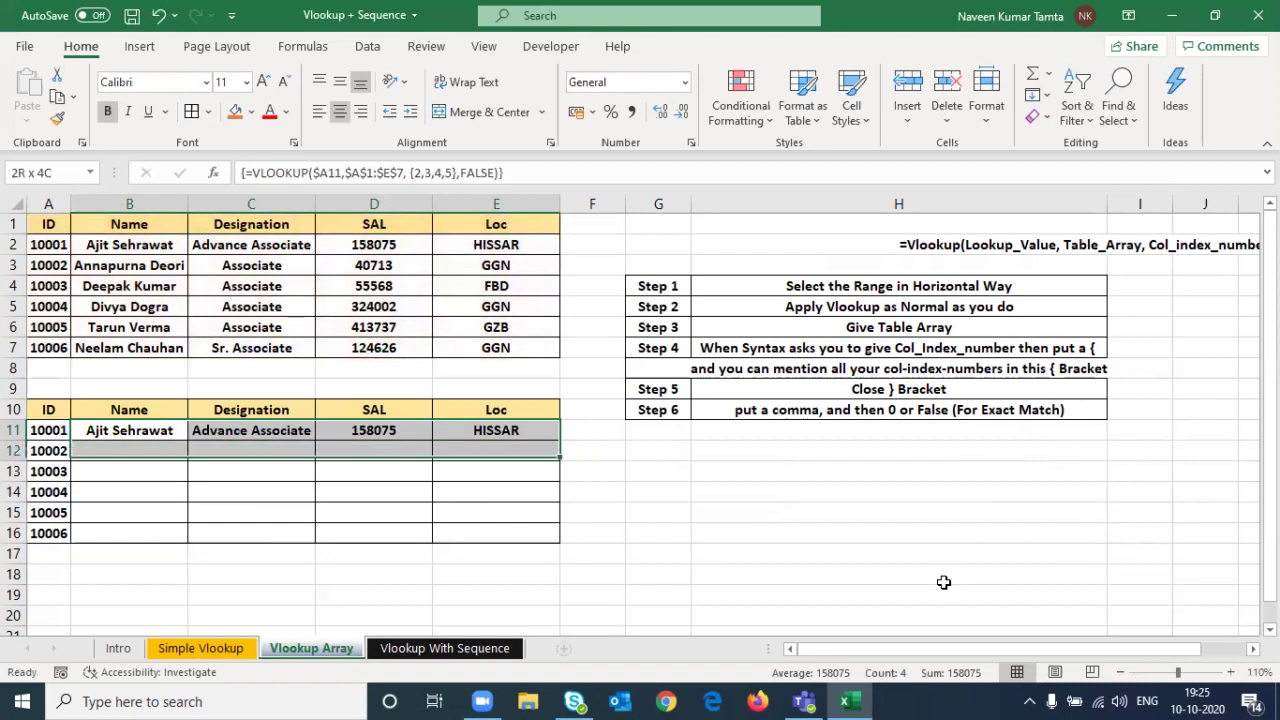
{"action": "key", "text": "shift+Down"}
{"action": "key", "text": "shift+Down"}
{"action": "key", "text": "shift+Down"}
{"action": "key", "text": "shift+Down"}
{"action": "key", "text": "ctrl+d"}
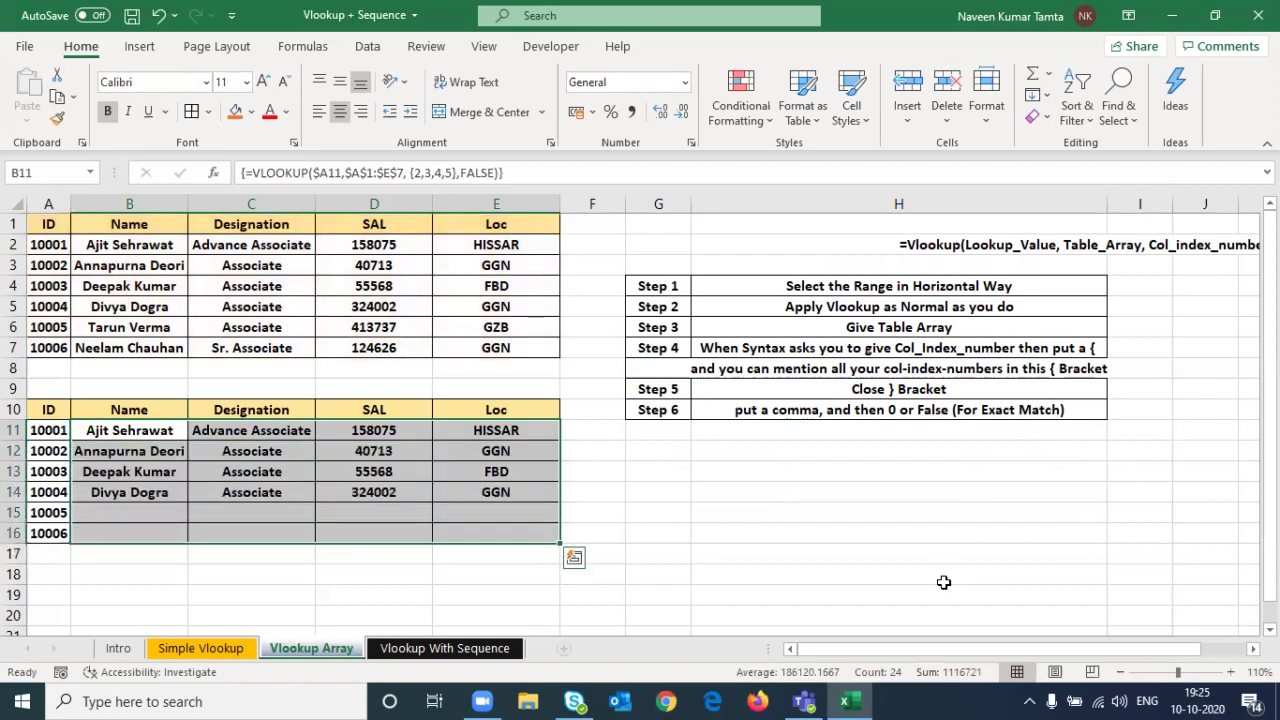
{"action": "key", "text": "Right"}
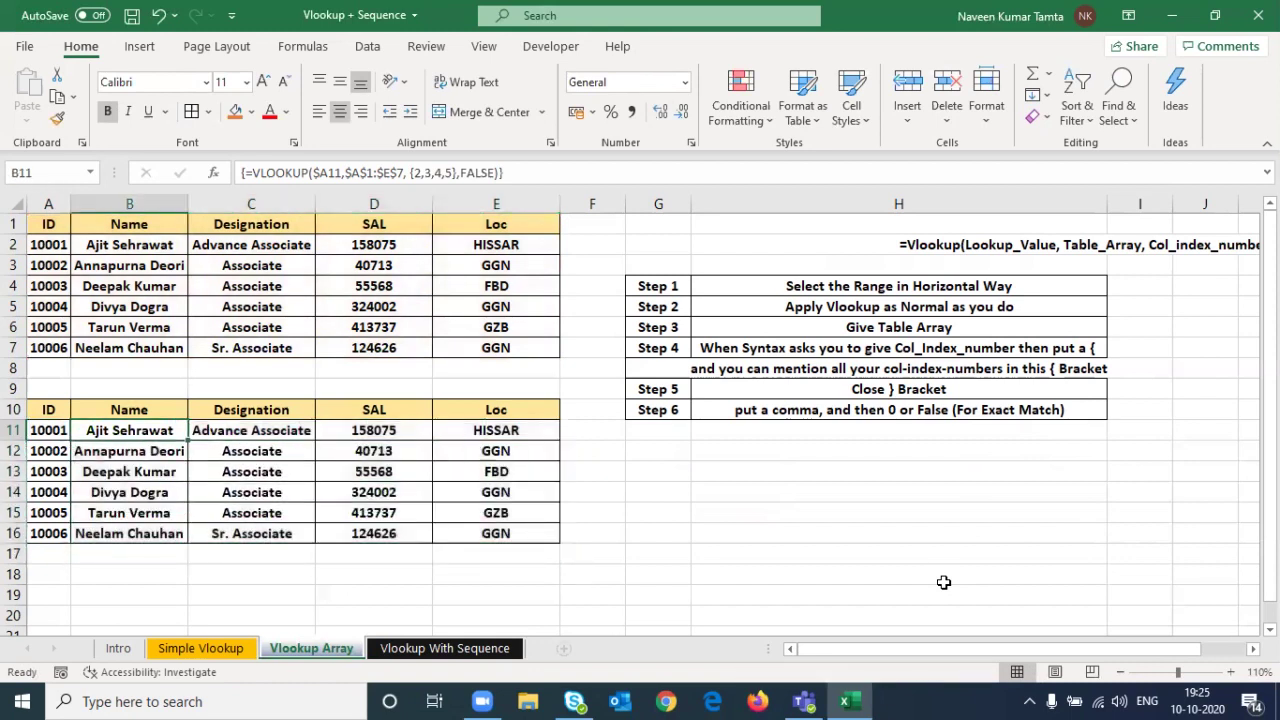
{"action": "key", "text": "Left"}
{"action": "key", "text": "Right"}
{"action": "key", "text": "Right"}
{"action": "key", "text": "Right"}
{"action": "key", "text": "Right"}
Enter the label 'Step 7' in G11
{"action": "type", "text": "Stee"}
{"action": "key", "text": "BackSpace"}
{"action": "type", "text": "p"}
{"action": "key", "text": "ctrl+Return"}
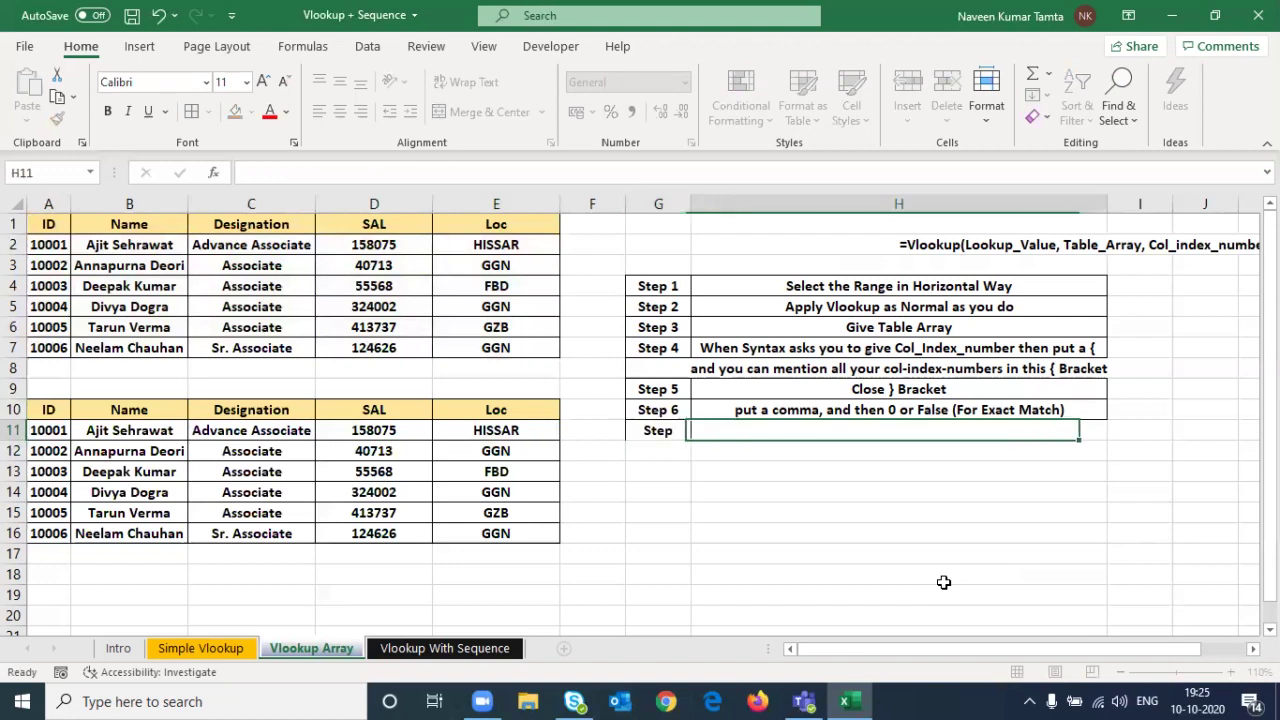
{"action": "key", "text": "shift+Right"}
{"action": "key", "text": "shift+Left"}
{"action": "key", "text": "F2"}
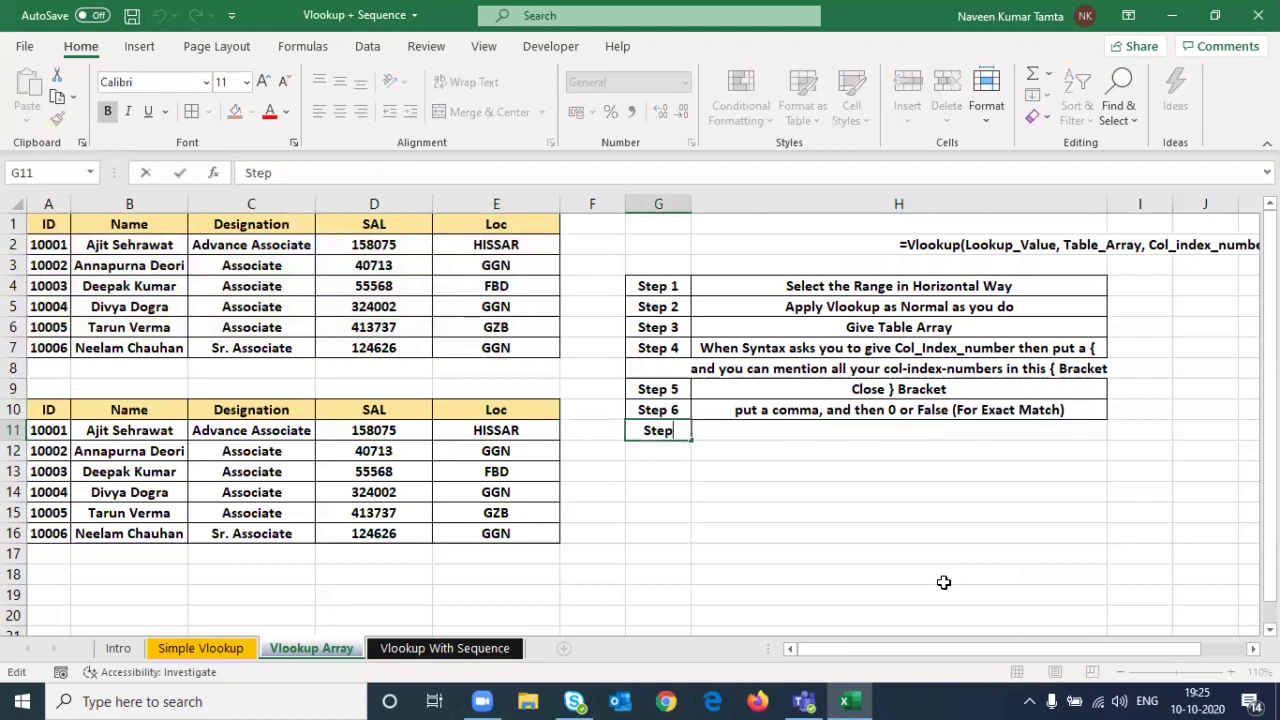
{"action": "type", "text": " 7"}
{"action": "key", "text": "Return"}
{"action": "key", "text": "Up"}
{"action": "key", "text": "Right"}
Write the reminder 'Don't Directly Press enter (PRESS CTRL SHIFT AND ENTER)', correcting 'entire' to 'enter'
{"action": "type", "text": "D"}
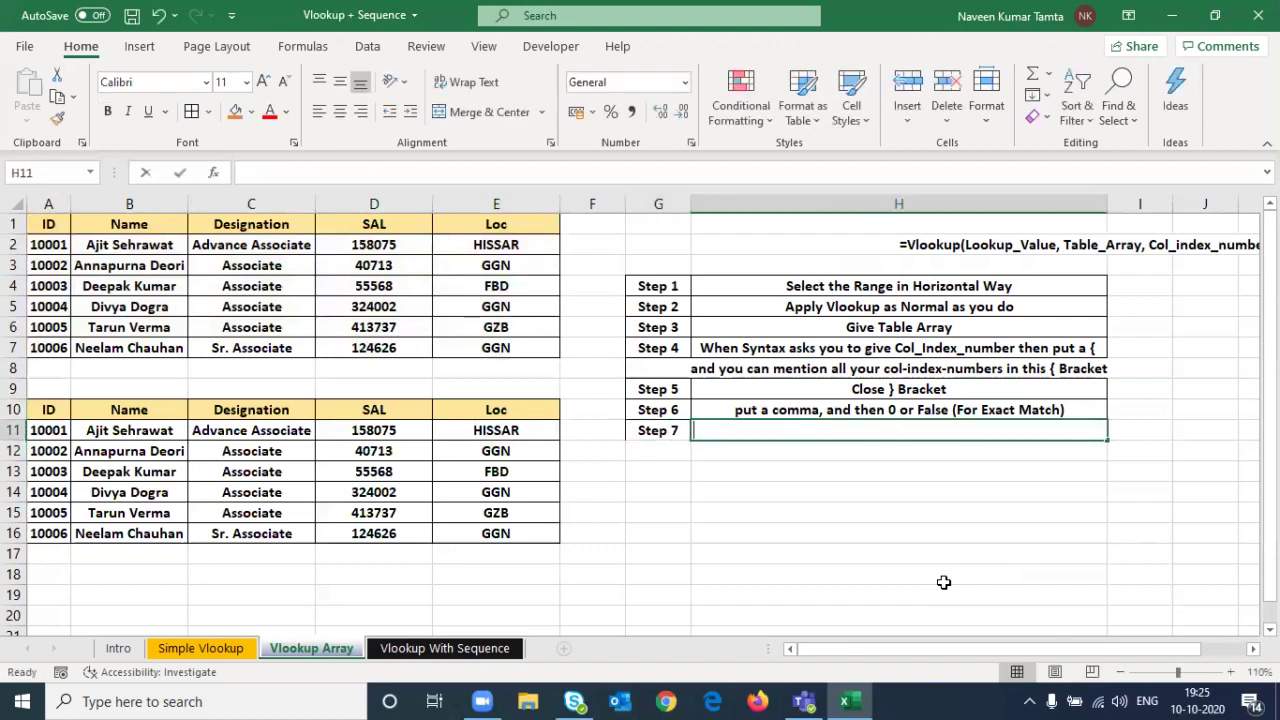
{"action": "type", "text": "on't Directly Pres"}
{"action": "type", "text": "s entire"}
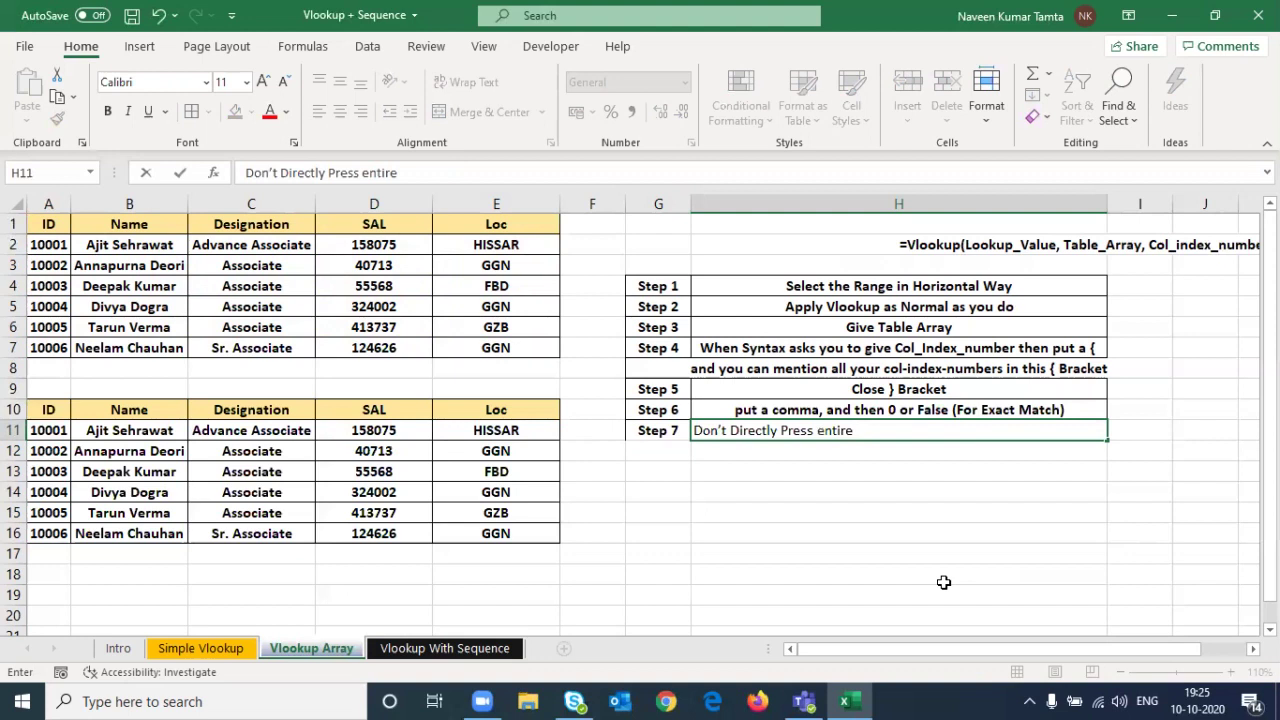
{"action": "type", "text": "PRESS"}
{"action": "type", "text": " CTRLSHIFT"}
{"action": "key", "text": "BackSpace"}
{"action": "key", "text": "BackSpace"}
{"action": "key", "text": "BackSpace"}
{"action": "type", "text": "IFT AND ENTER)"}
{"action": "key", "text": "ctrl+Return"}
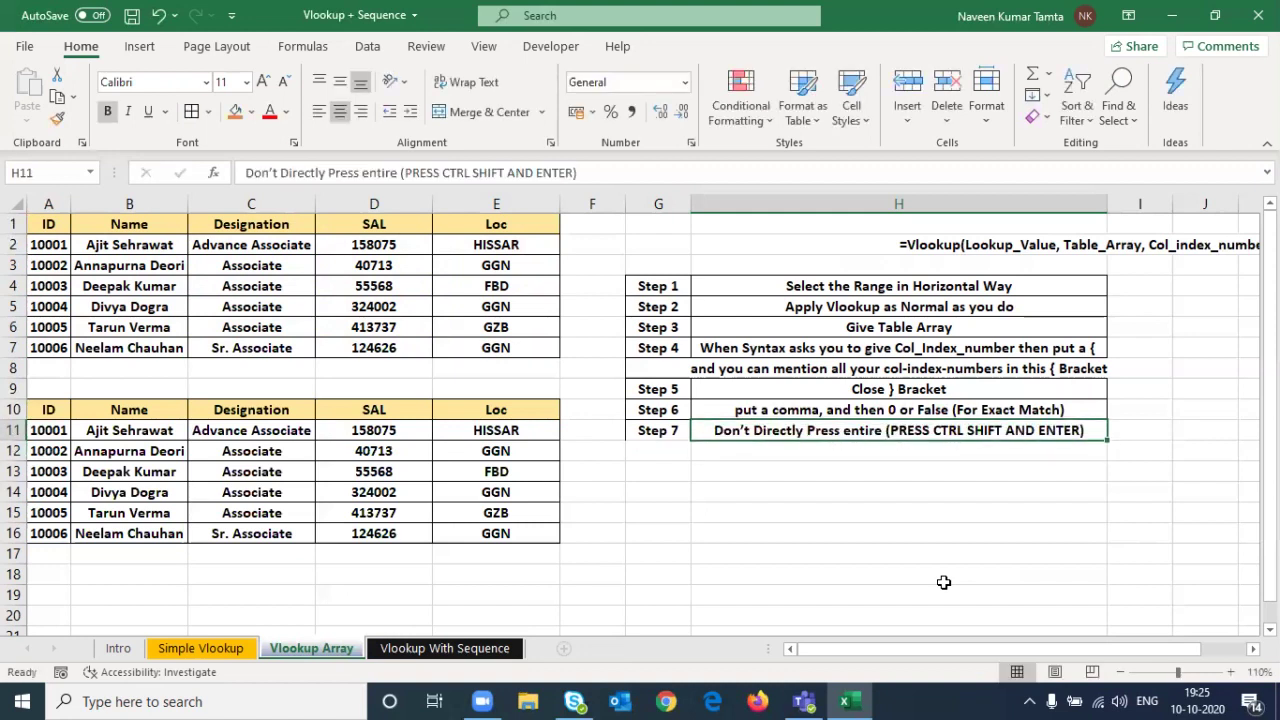
{"action": "key", "text": "F2"}
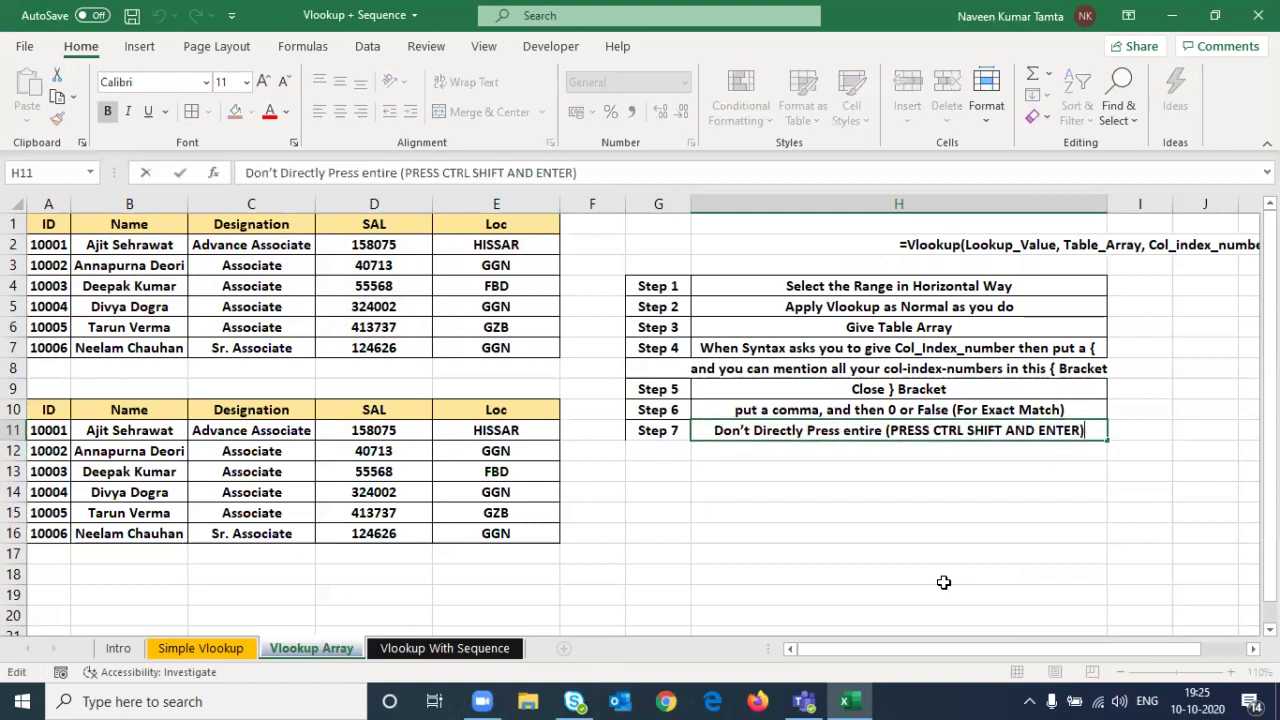
{"action": "key", "text": "Left"}
{"action": "key", "text": "Left"}
{"action": "key", "text": "Left"}
{"action": "key", "text": "BackSpace"}
{"action": "key", "text": "BackSpace"}
{"action": "key", "text": "BackSpace"}
{"action": "type", "text": "er"}
{"action": "key", "text": "Return"}
{"action": "key", "text": "Up"}
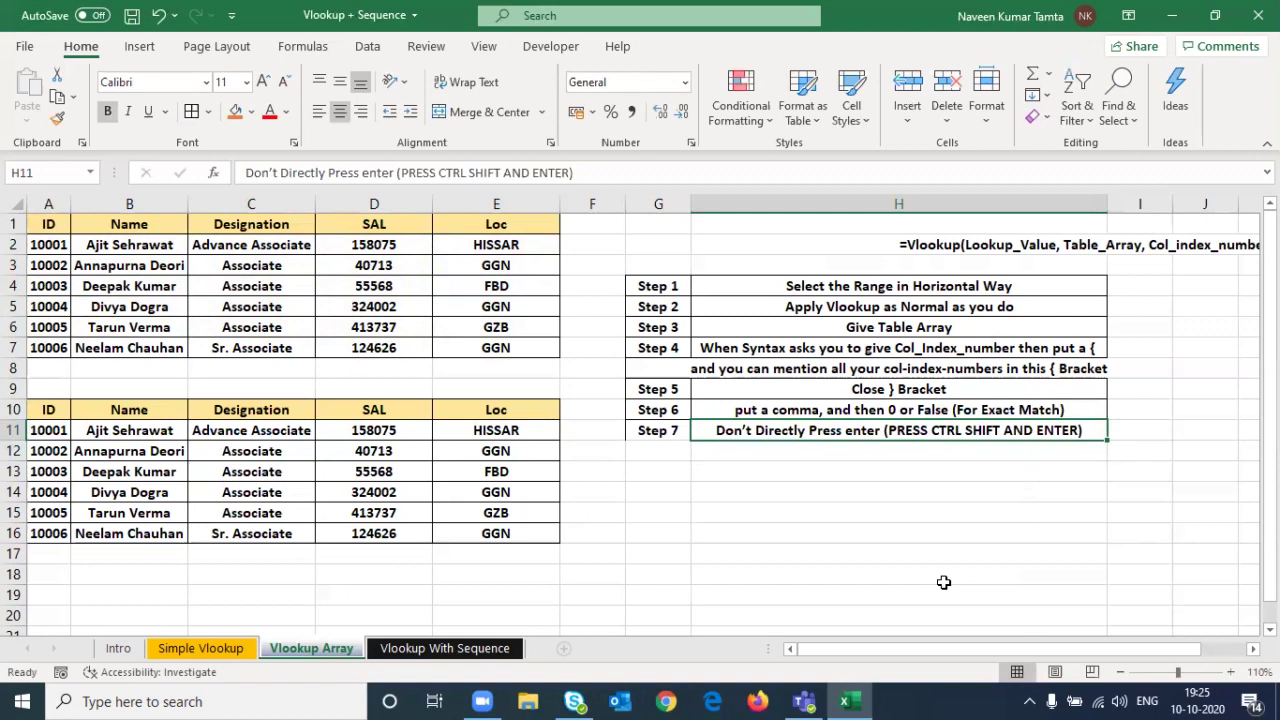
{"action": "key", "text": "Left"}
{"action": "key", "text": "Left"}
{"action": "key", "text": "Left"}
{"action": "key", "text": "Left"}
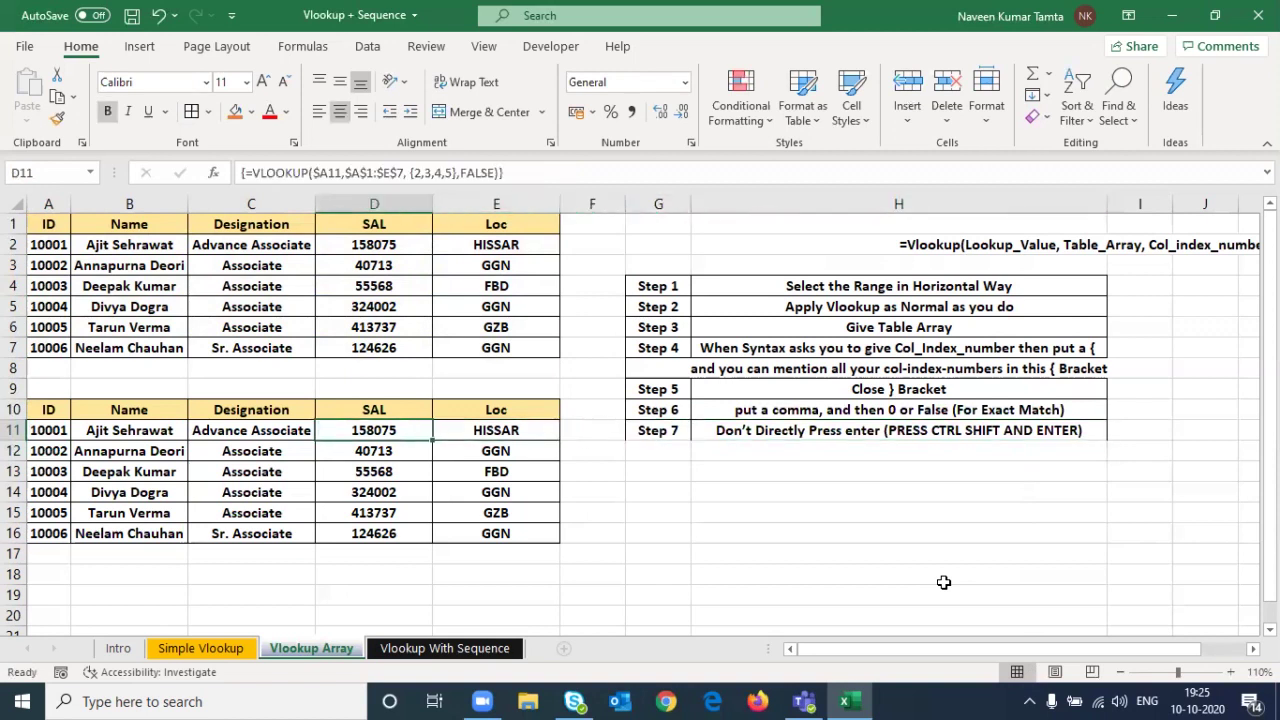
{"action": "key", "text": "Left"}
{"action": "key", "text": "Left"}
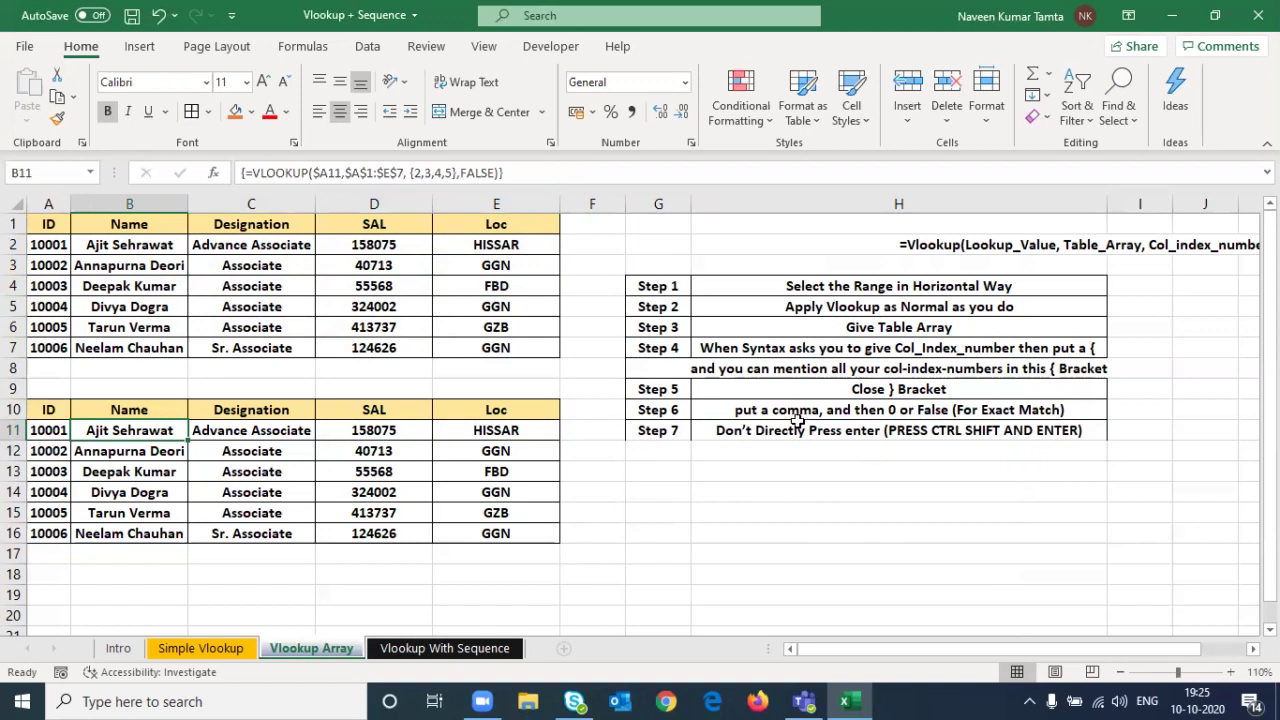
{"action": "left_click", "coordinate": [668, 432]}
{"action": "key", "text": "shift+Right"}
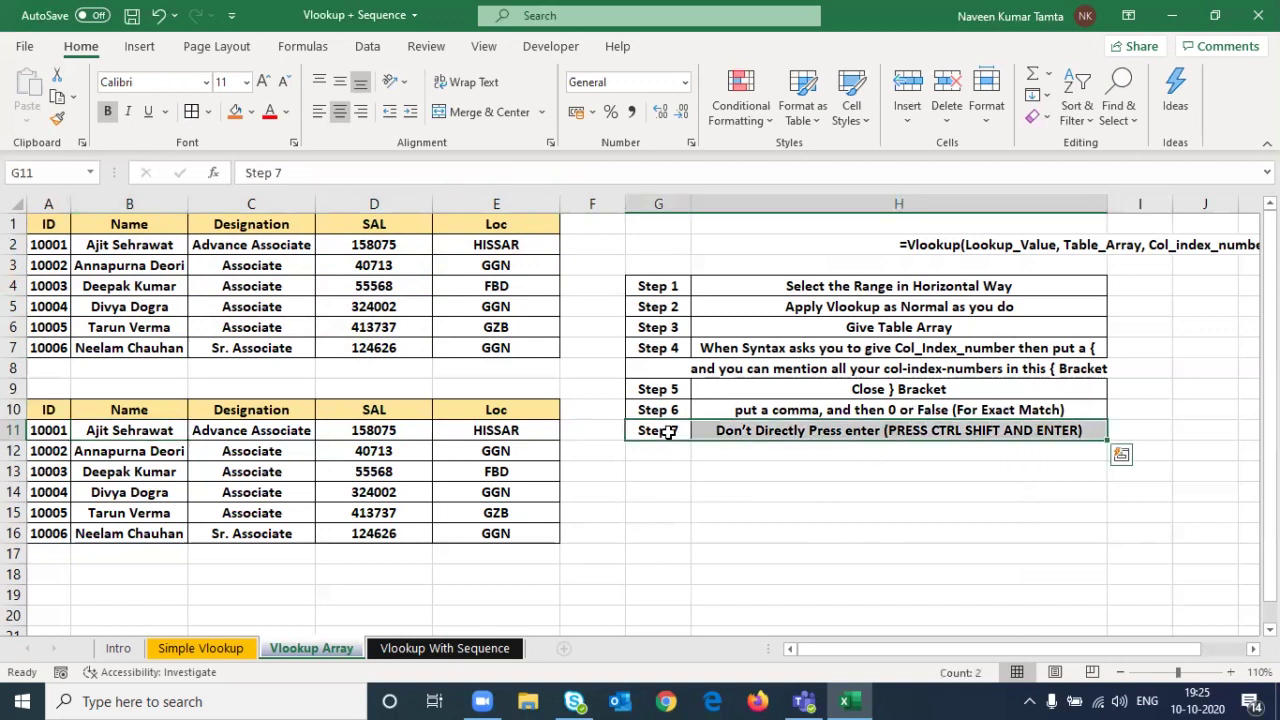
{"action": "left_click", "coordinate": [246, 436]}
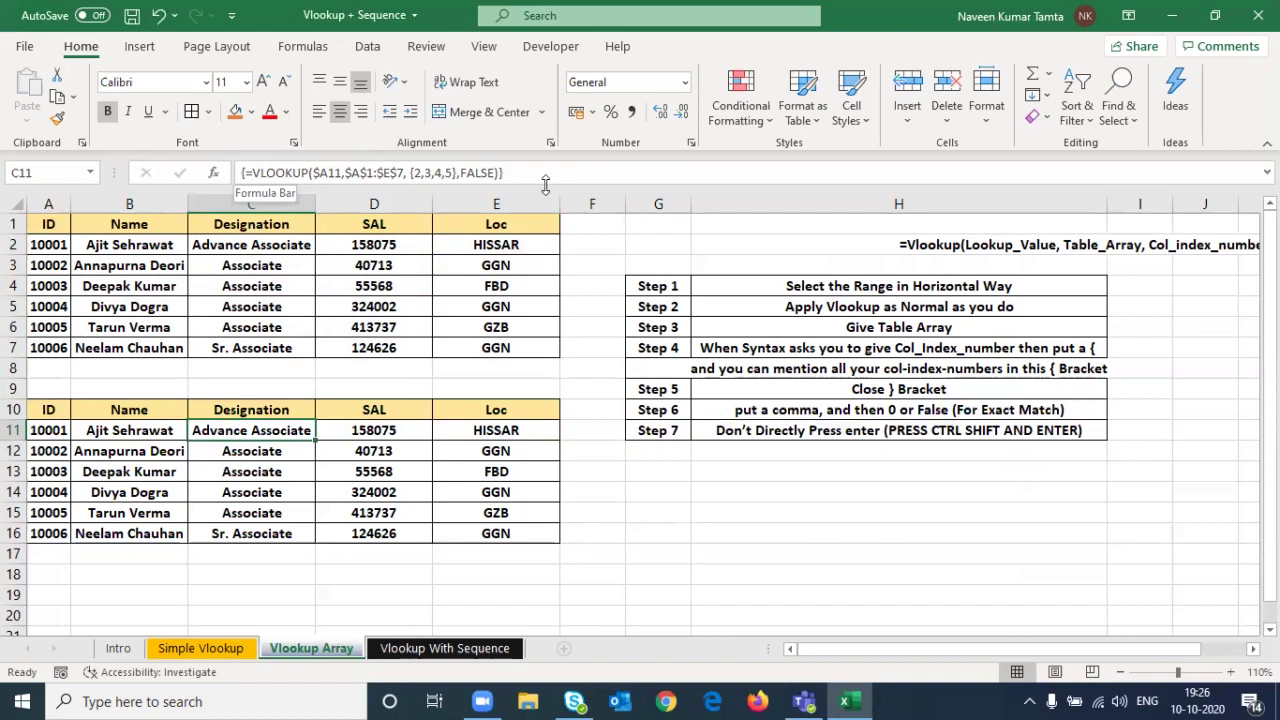
{"action": "left_click", "coordinate": [172, 432]}
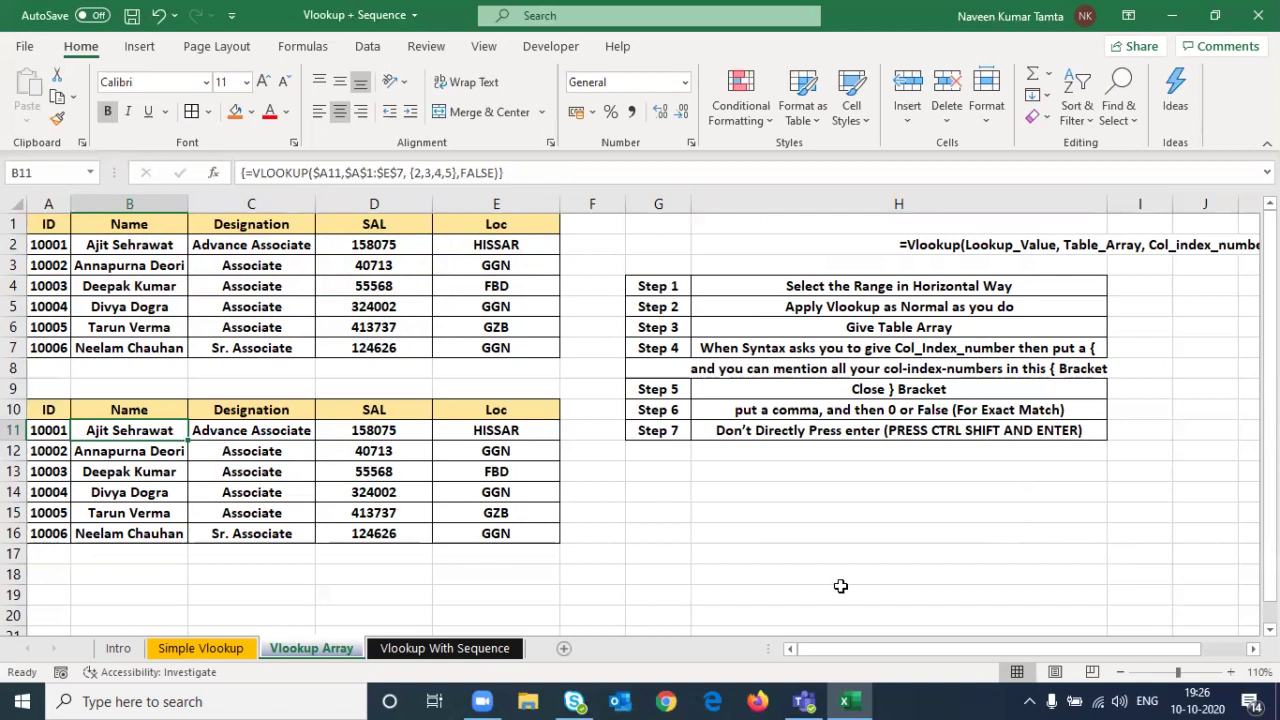
{"action": "key", "text": "Right"}
{"action": "key", "text": "Right"}
{"action": "key", "text": "Right"}
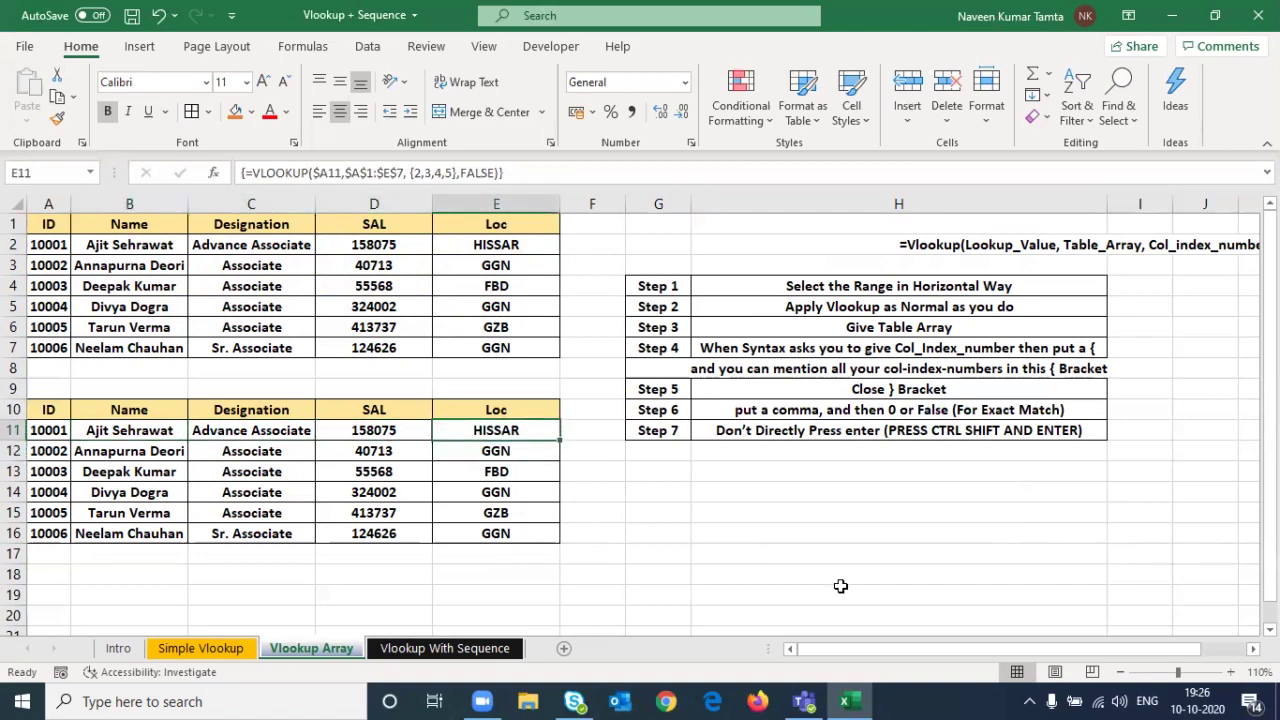
{"action": "key", "text": "Delete"}
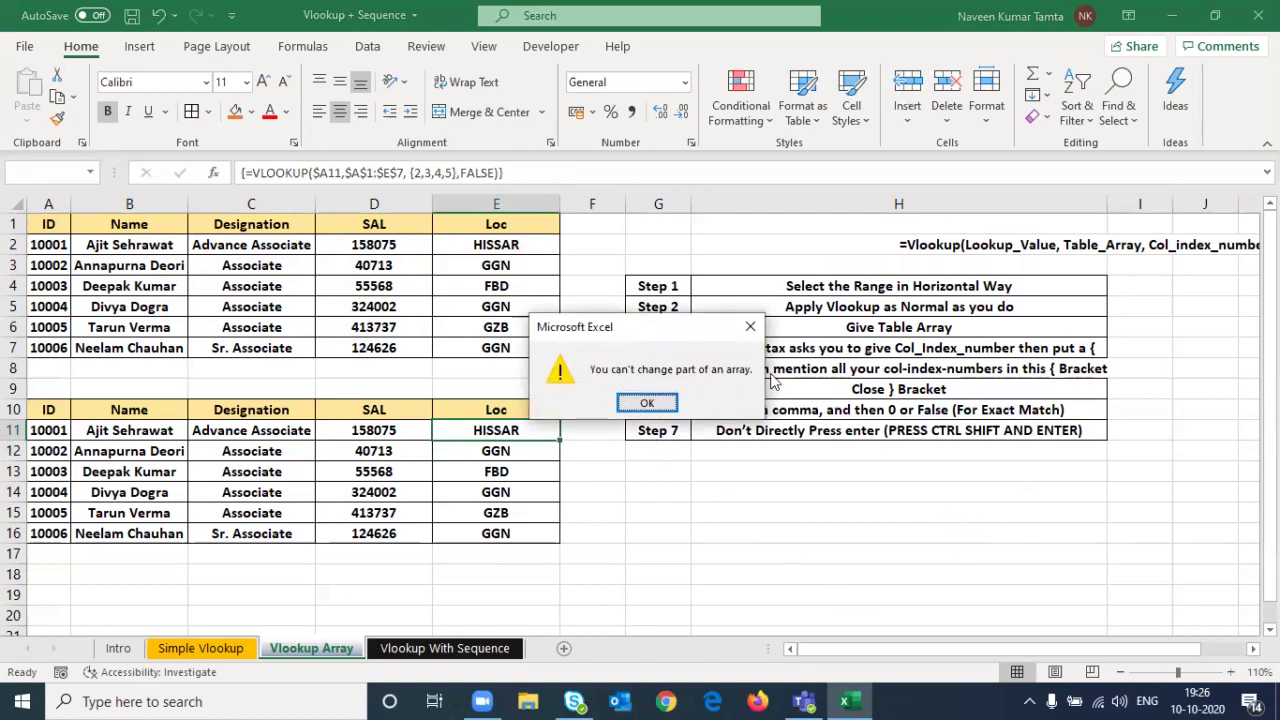
{"action": "left_click_drag", "start_coordinate": [672, 340], "coordinate": [344, 231]}
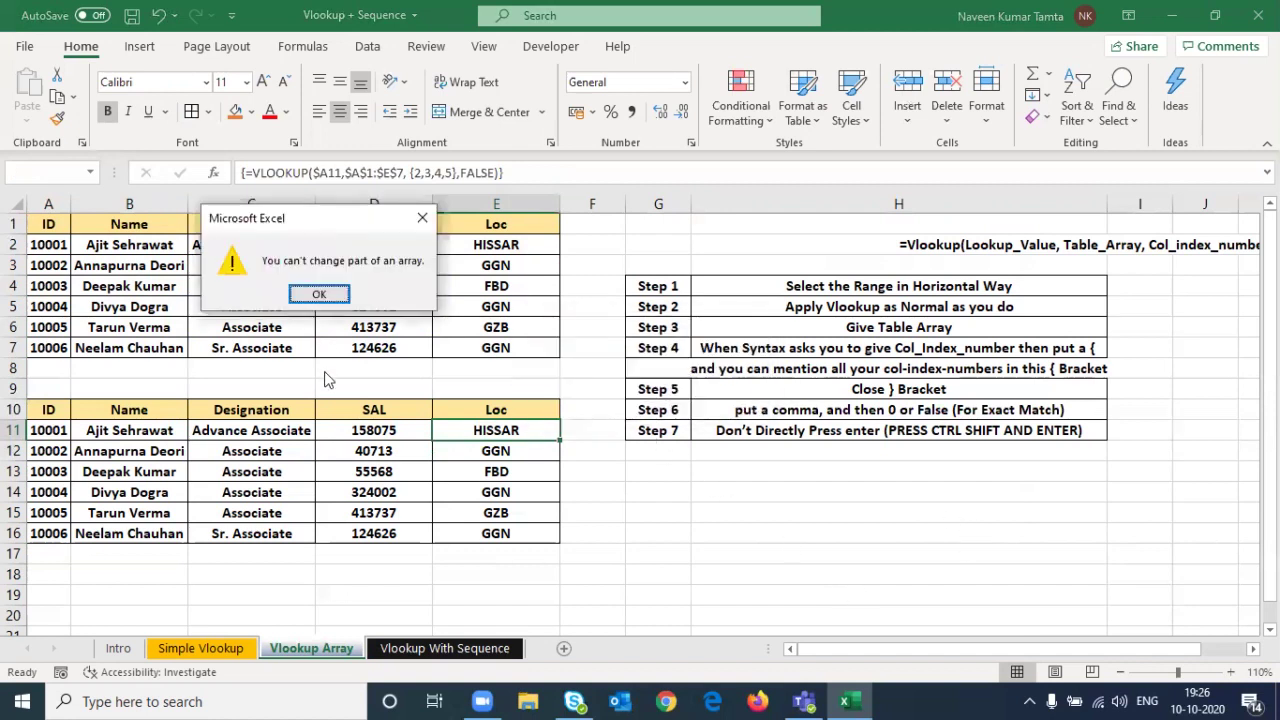
{"action": "left_click", "coordinate": [319, 294]}
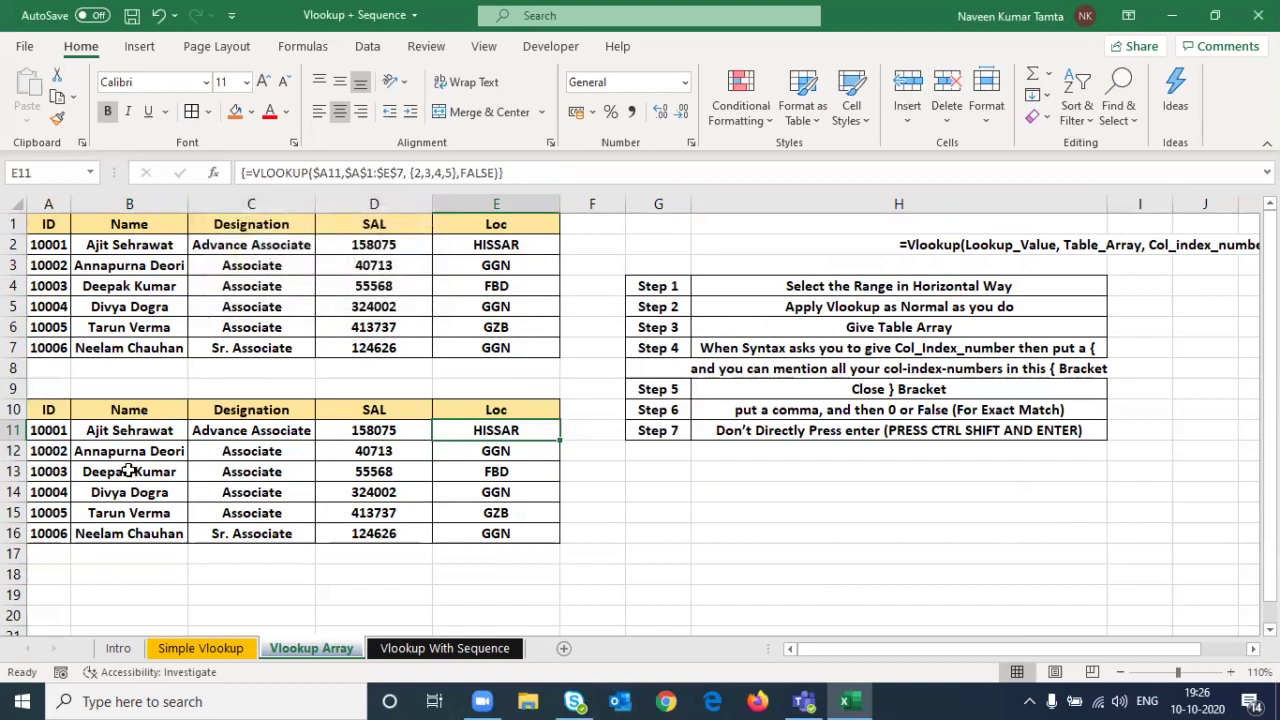
{"action": "mouse_move", "coordinate": [147, 430]}
{"action": "left_mouse_down"}
{"action": "mouse_move", "coordinate": [251, 533]}
{"action": "mouse_move", "coordinate": [496, 533]}
{"action": "left_mouse_up"}
{"action": "key", "text": "Delete"}
{"action": "key", "text": "ctrl+z"}
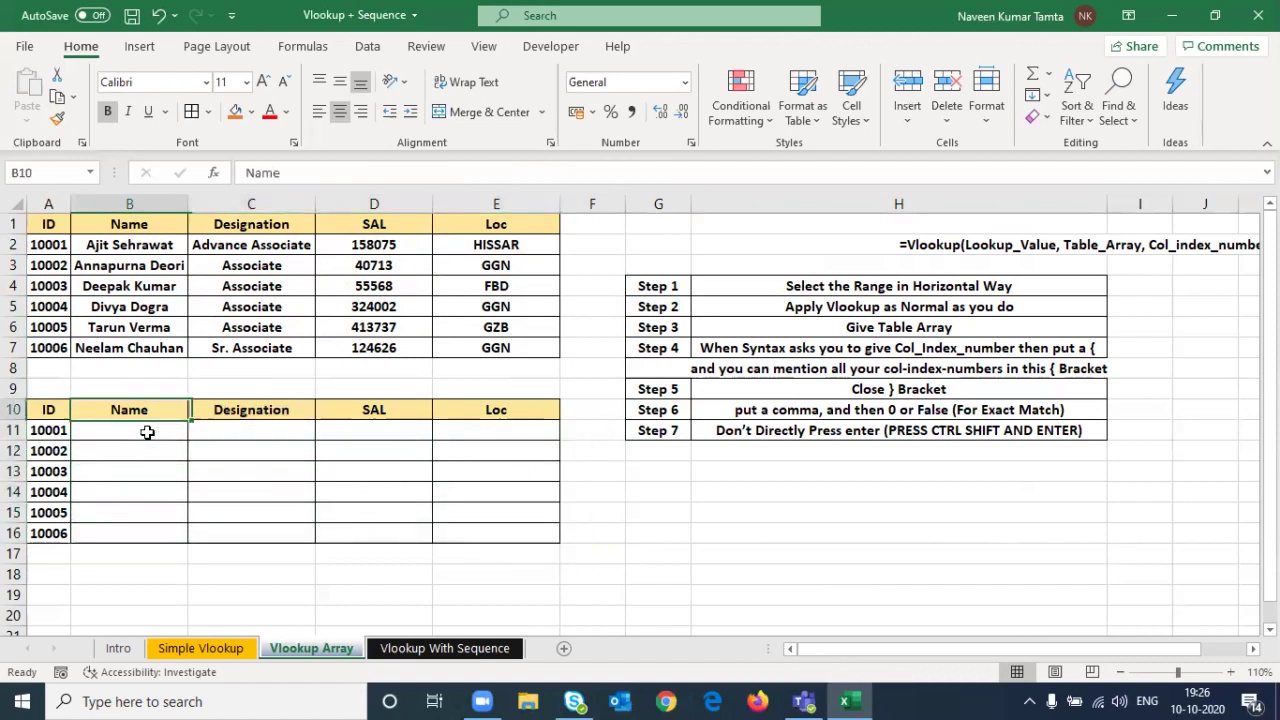
{"action": "key", "text": "Right"}
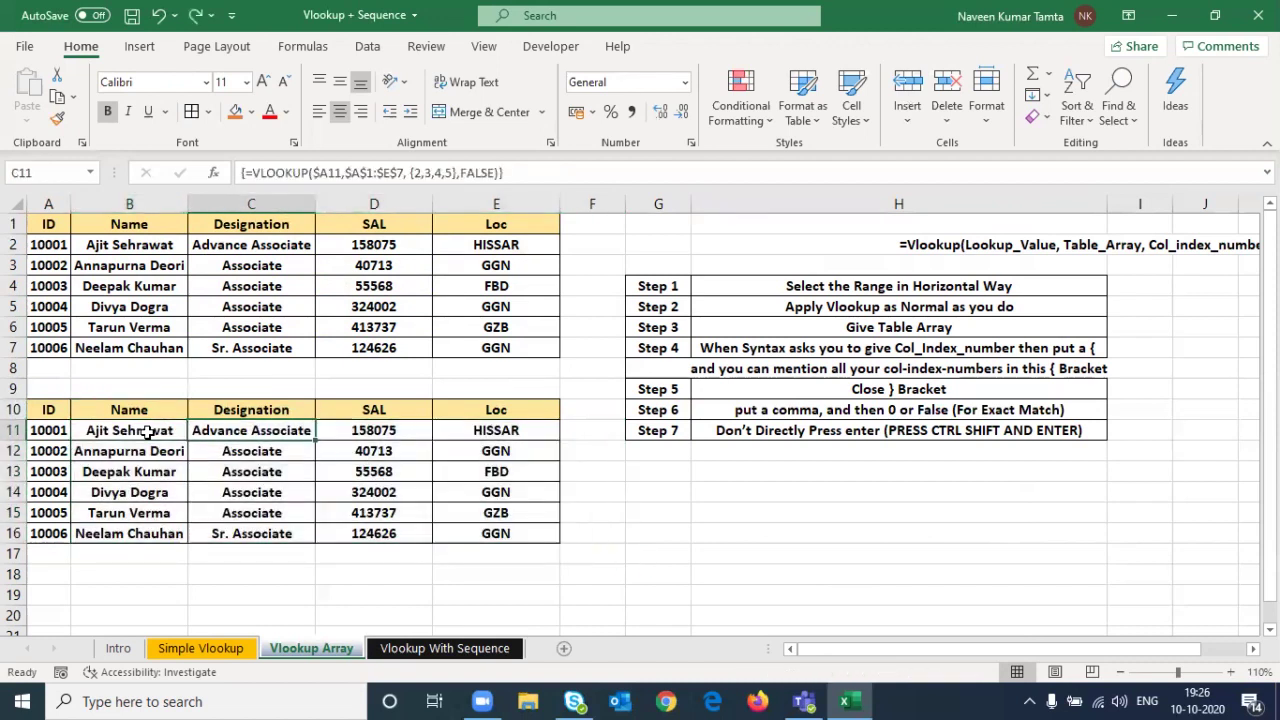
{"action": "key", "text": "ctrl+Page_Up"}
{"action": "key", "text": "Right"}
{"action": "key", "text": "Right"}
{"action": "key", "text": "Left"}
{"action": "key", "text": "Left"}
{"action": "key", "text": "Delete"}
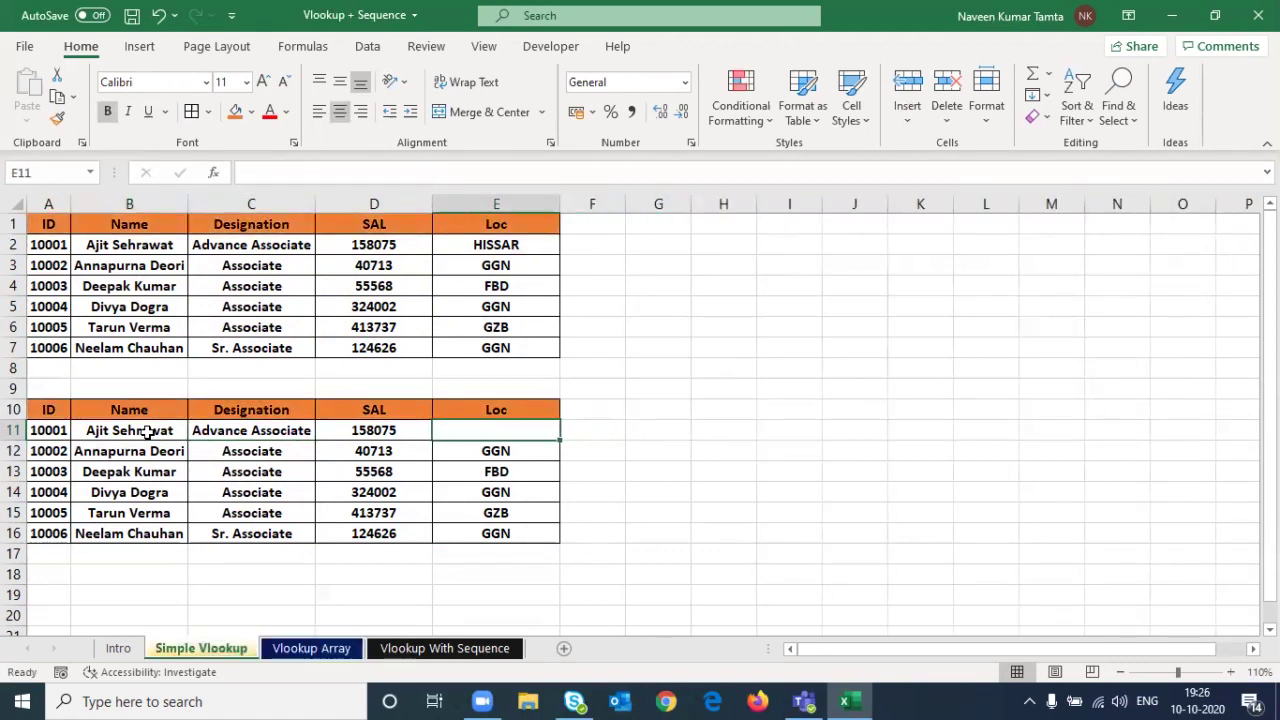
{"action": "key", "text": "Left"}
{"action": "key", "text": "Left"}
{"action": "key", "text": "Down"}
{"action": "key", "text": "Down"}
{"action": "key", "text": "Delete"}
{"action": "key", "text": "ctrl+z"}
{"action": "key", "text": "ctrl+z"}
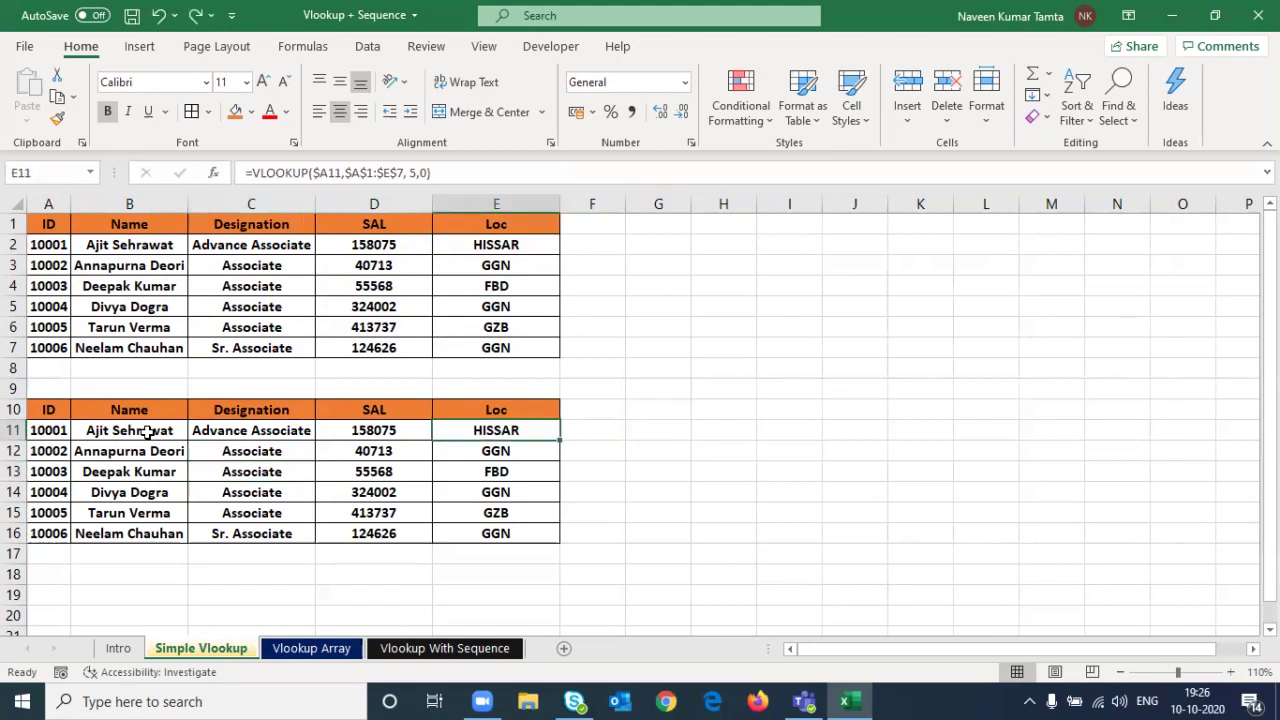
{"action": "key", "text": "Left"}
{"action": "key", "text": "Left"}
{"action": "key", "text": "Left"}
{"action": "key", "text": "ctrl+a"}
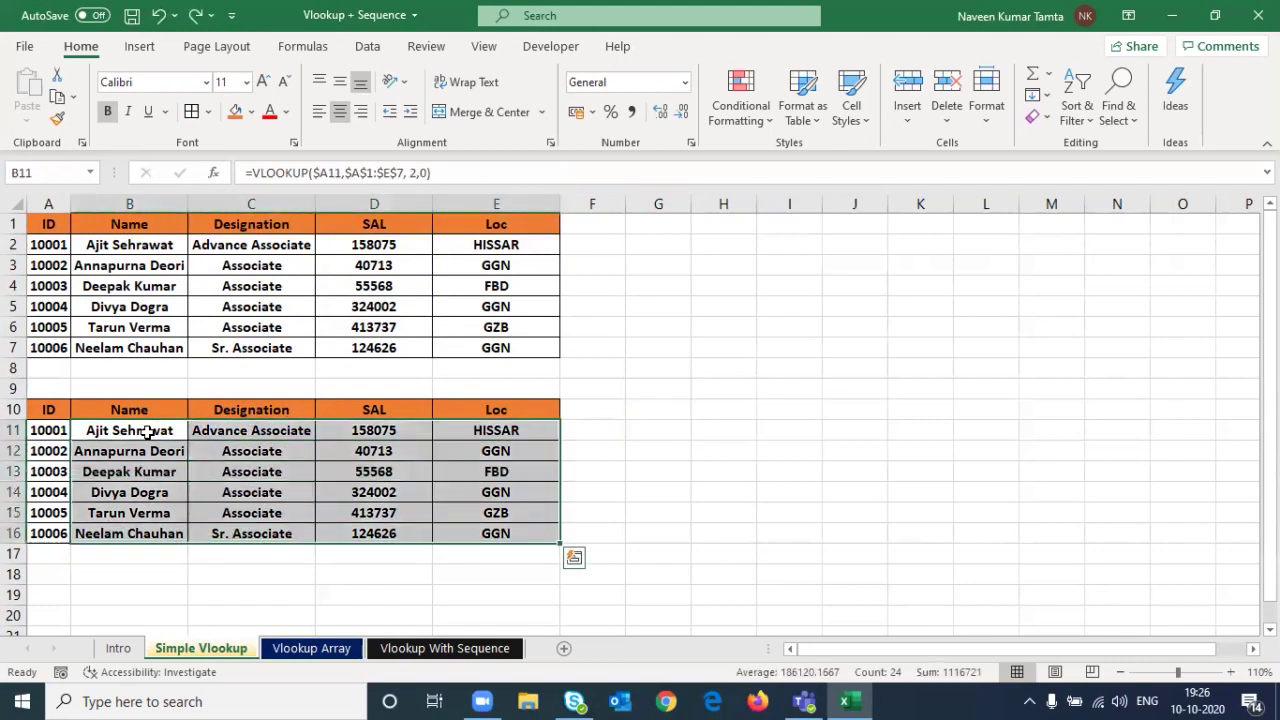
{"action": "key", "text": "Up"}
{"action": "key", "text": "ctrl+Page_Down"}
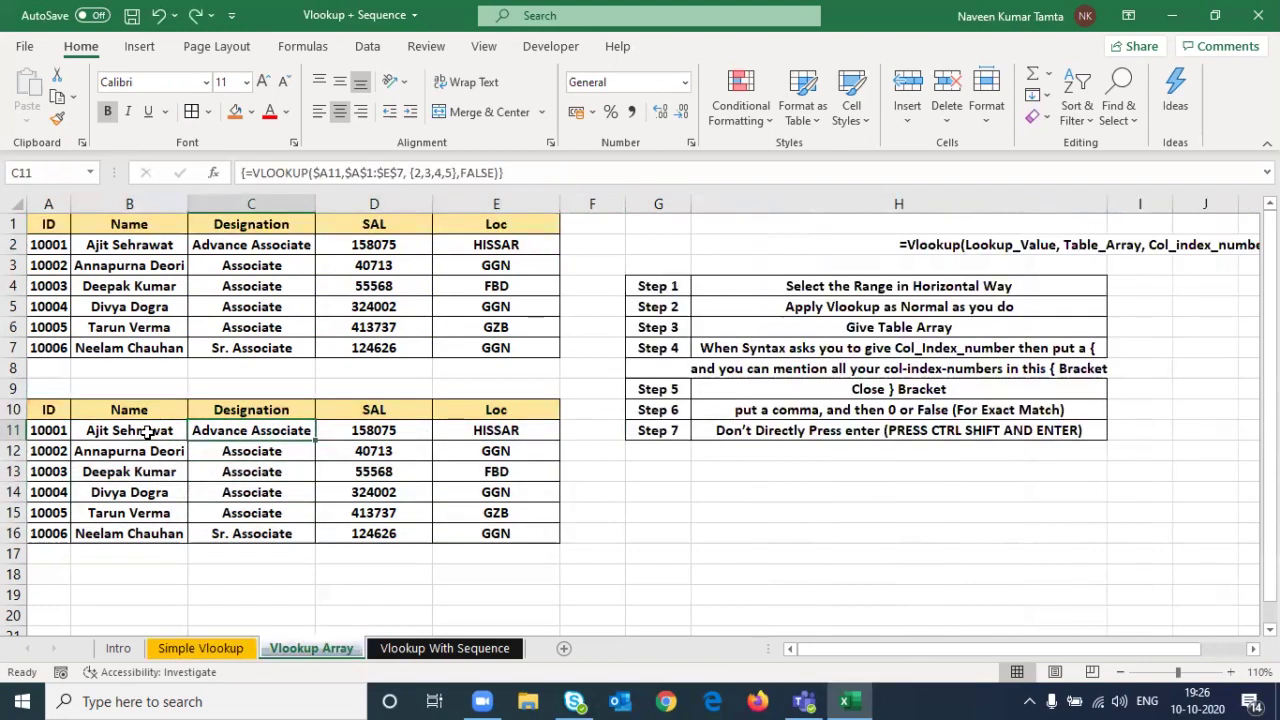
{"action": "key", "text": "Up"}
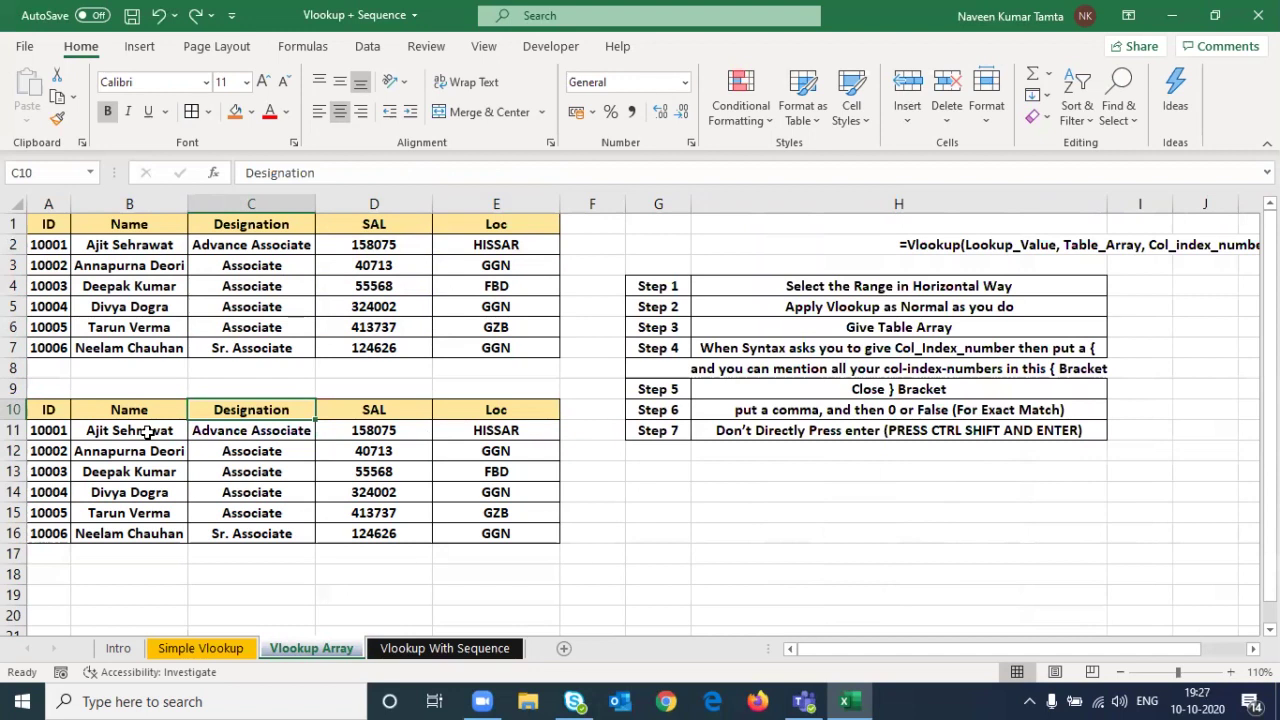
On the Vlookup With Sequence sheet, copy the ID header from A10 into cell A1
{"action": "key", "text": "ctrl+Page_Down"}
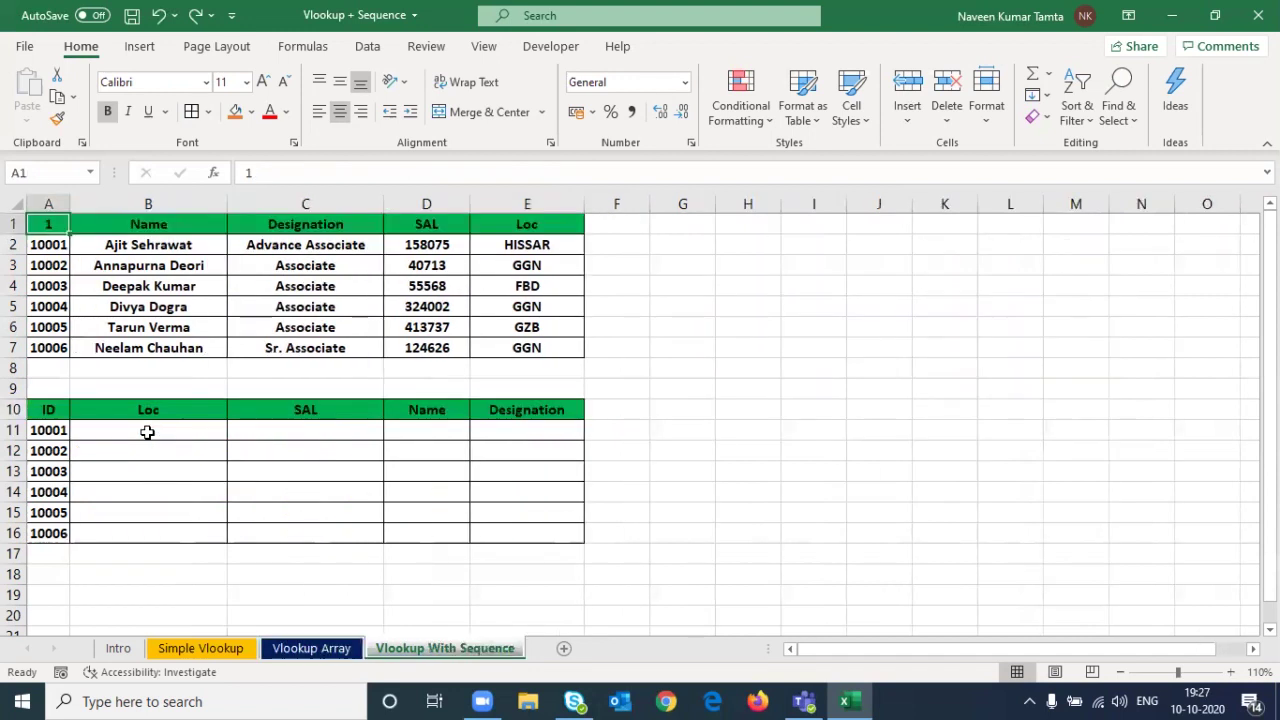
{"action": "key", "text": "Down"}
{"action": "key", "text": "ctrl+Down"}
{"action": "key", "text": "Down"}
{"action": "key", "text": "ctrl+Down"}
{"action": "key", "text": "ctrl+c"}
{"action": "key", "text": "ctrl+Home"}
{"action": "key", "text": "Return"}
Copy the upper headers A1:E1 (ID, Name, Designation, SAL, Loc) over the lower table's row 10
{"action": "key", "text": "ctrl+Down"}
{"action": "key", "text": "Down"}
{"action": "key", "text": "Down"}
{"action": "key", "text": "Down"}
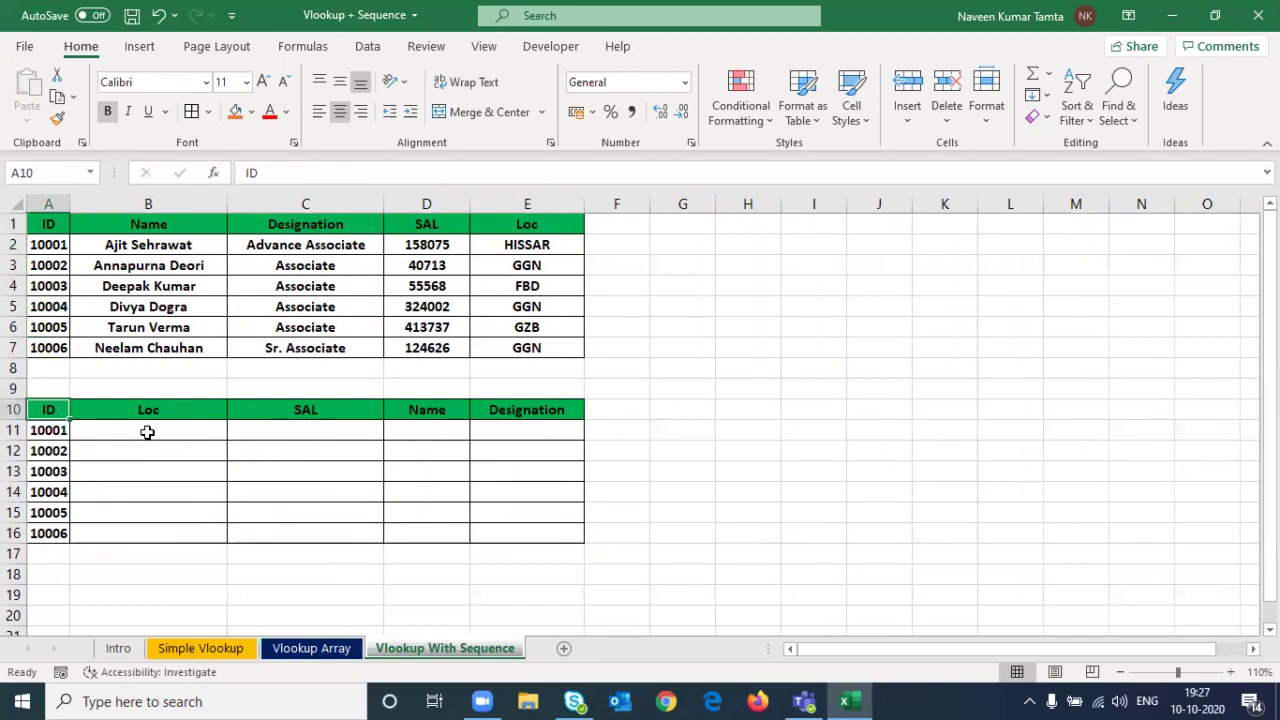
{"action": "key", "text": "Right"}
{"action": "key", "text": "ctrl+Up"}
{"action": "key", "text": "ctrl+Up"}
{"action": "key", "text": "ctrl+shift+Right"}
{"action": "key", "text": "ctrl+c"}
{"action": "key", "text": "Left"}
{"action": "key", "text": "ctrl+Down"}
{"action": "key", "text": "Down"}
{"action": "key", "text": "Down"}
{"action": "key", "text": "Down"}
{"action": "key", "text": "ctrl+v"}
{"action": "key", "text": "Escape"}
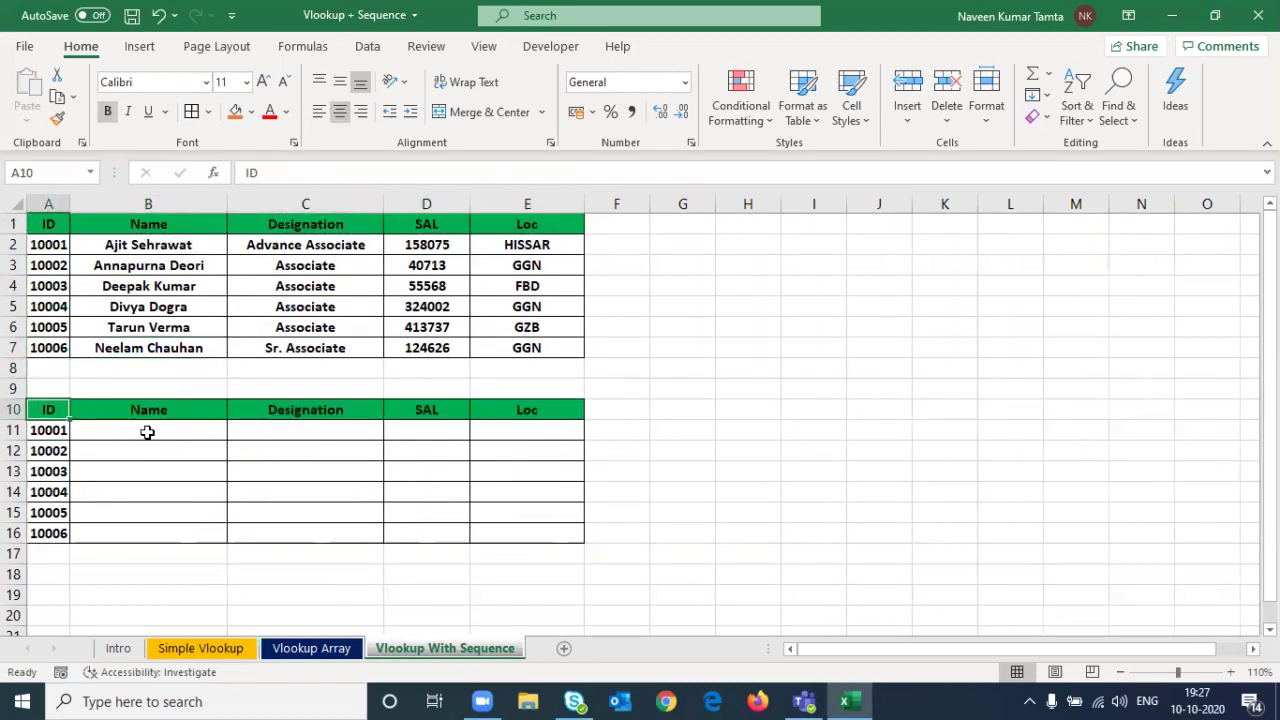
Compare against the Vlookup Array sheet, then return and select cell B11
{"action": "key", "text": "ctrl+Page_Up"}
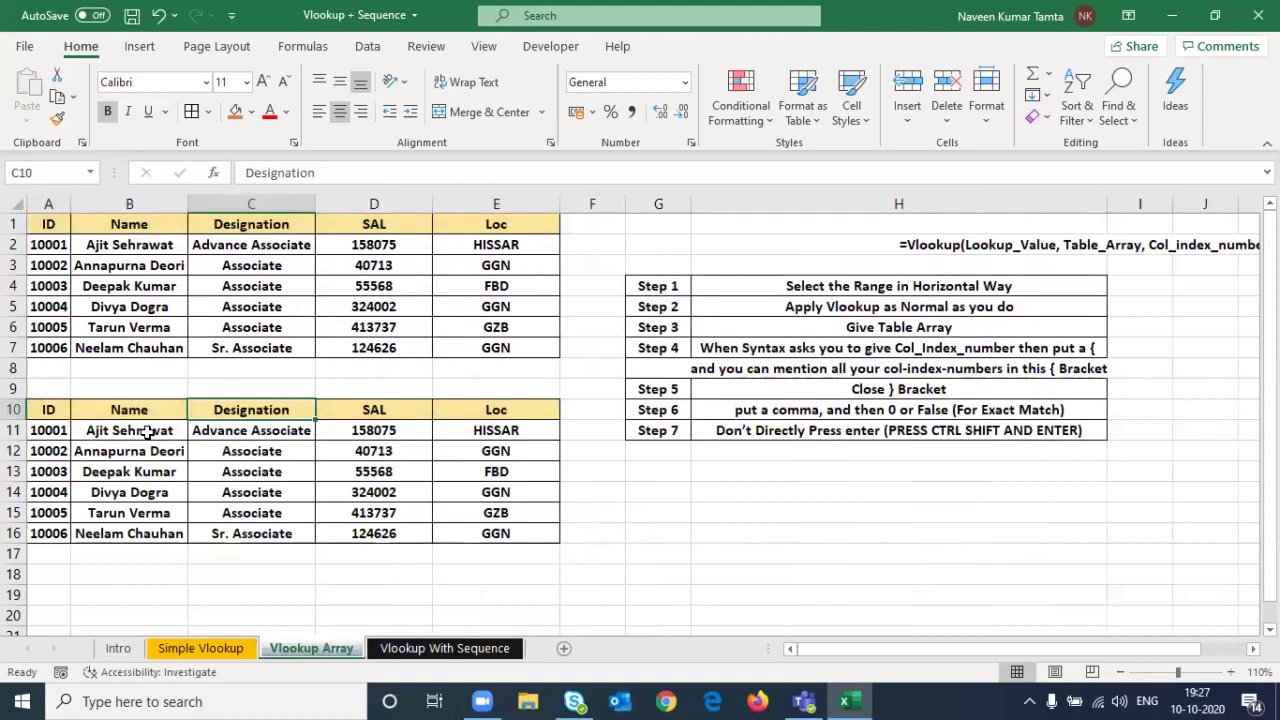
{"action": "key", "text": "ctrl+Left"}
{"action": "key", "text": "ctrl+Page_Down"}
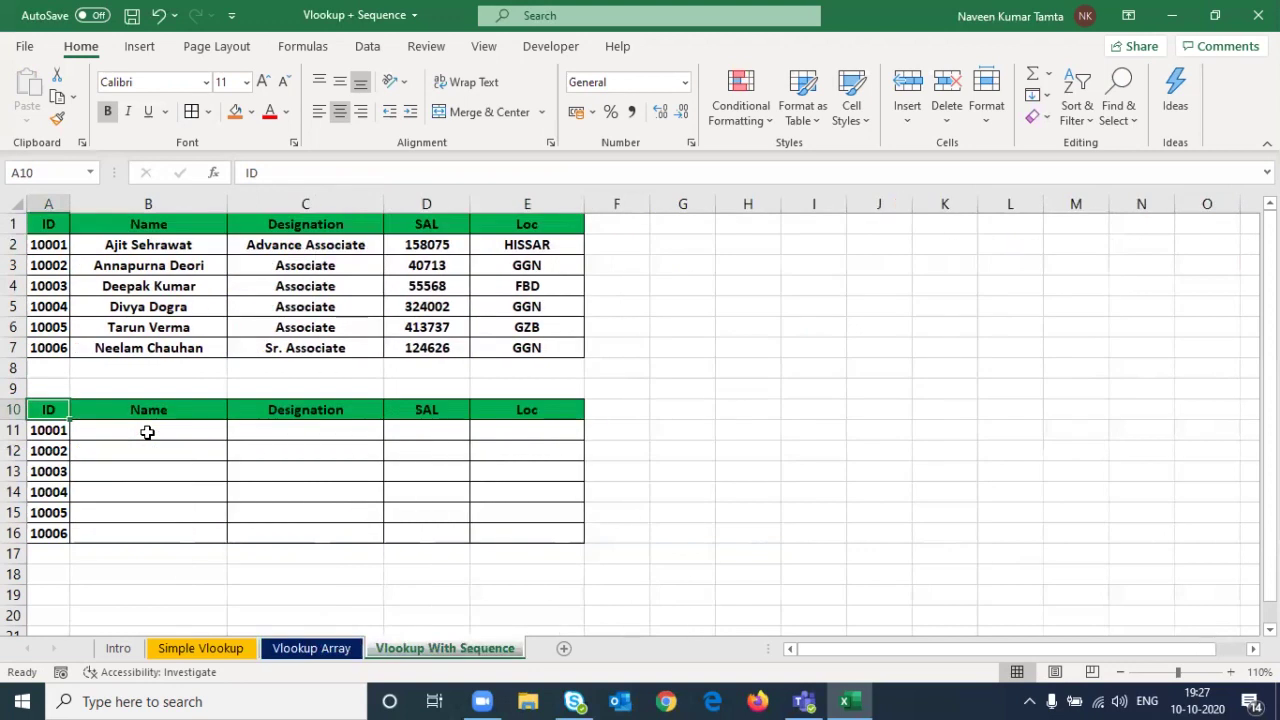
{"action": "key", "text": "Right"}
{"action": "key", "text": "Right"}
{"action": "key", "text": "Down"}
{"action": "key", "text": "Left"}
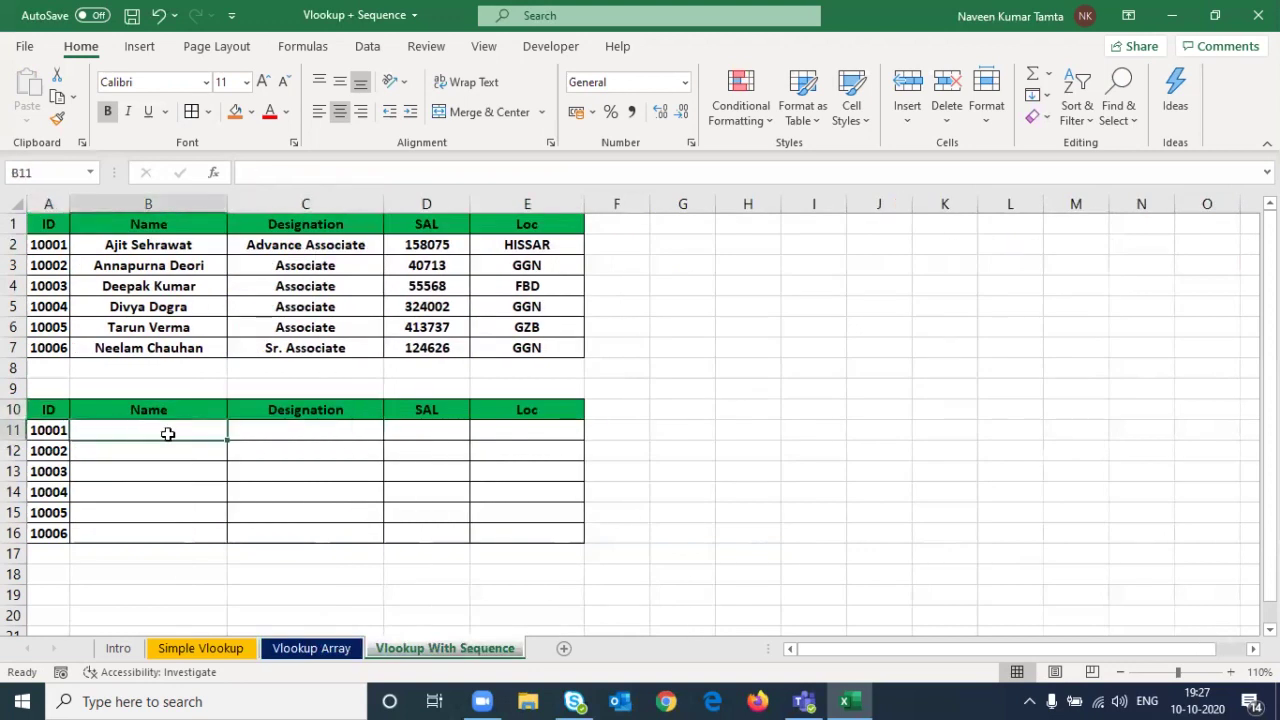
Start a VLOOKUP in B11 using $A11 as the lookup value
{"action": "type", "text": "=vlo"}
{"action": "key", "text": "Tab"}
{"action": "key", "text": "Left"}
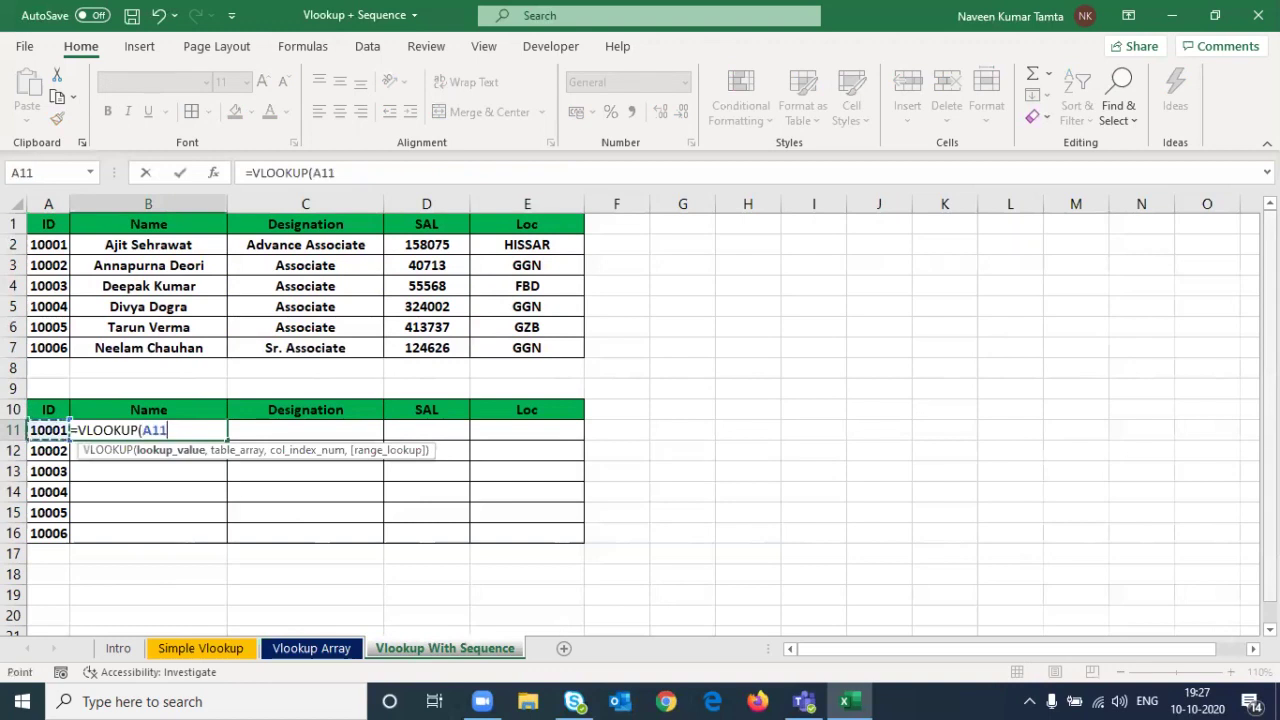
{"action": "key", "text": "F4"}
{"action": "key", "text": "F4"}
{"action": "key", "text": "F4"}
{"action": "type", "text": ","}
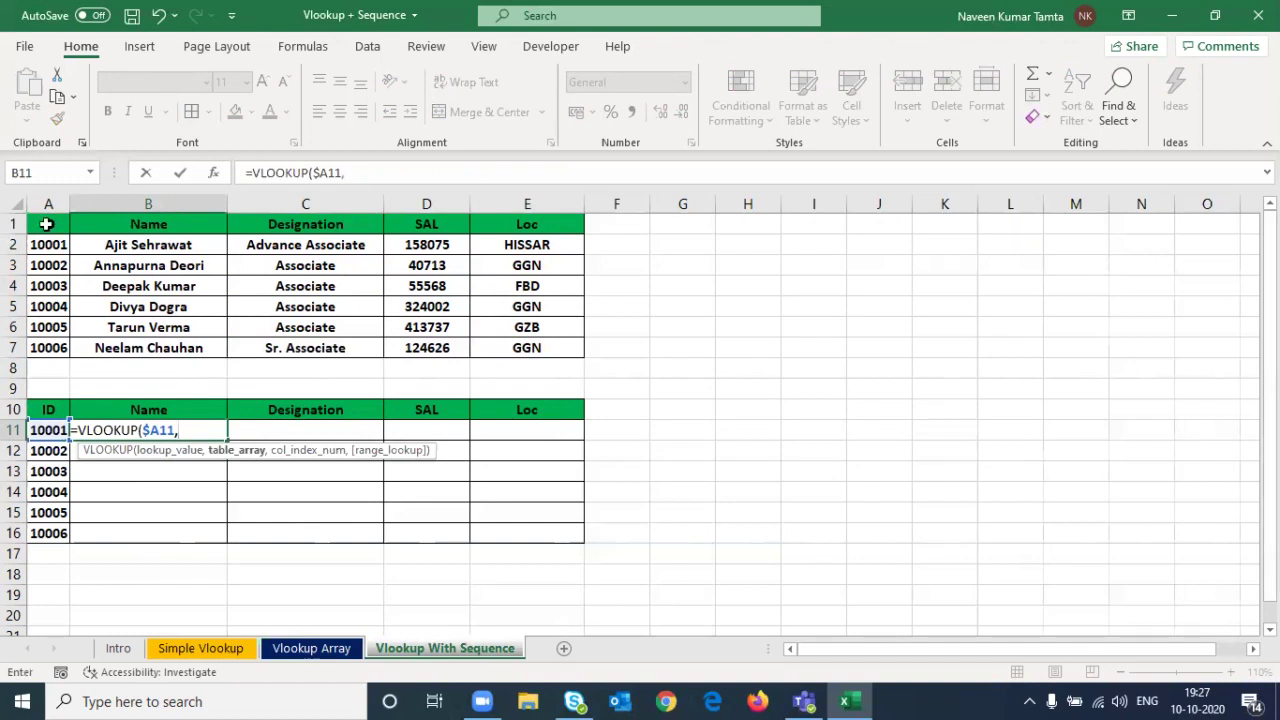
Add the absolute table range $A$1:$E$7 and begin SEQUENCE( as the column index
{"action": "left_click", "coordinate": [338, 366]}
{"action": "left_click", "coordinate": [48, 228]}
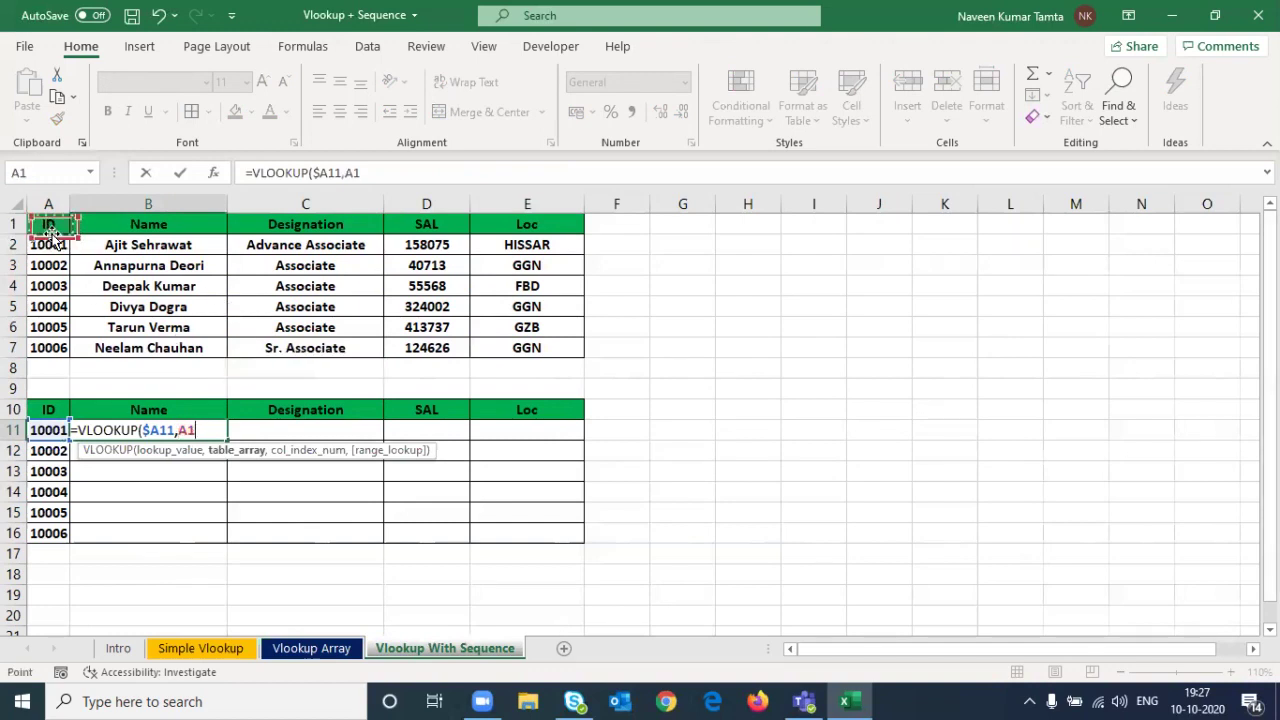
{"action": "key", "text": "ctrl+shift+Right"}
{"action": "key", "text": "ctrl+shift+Down"}
{"action": "key", "text": "F4"}
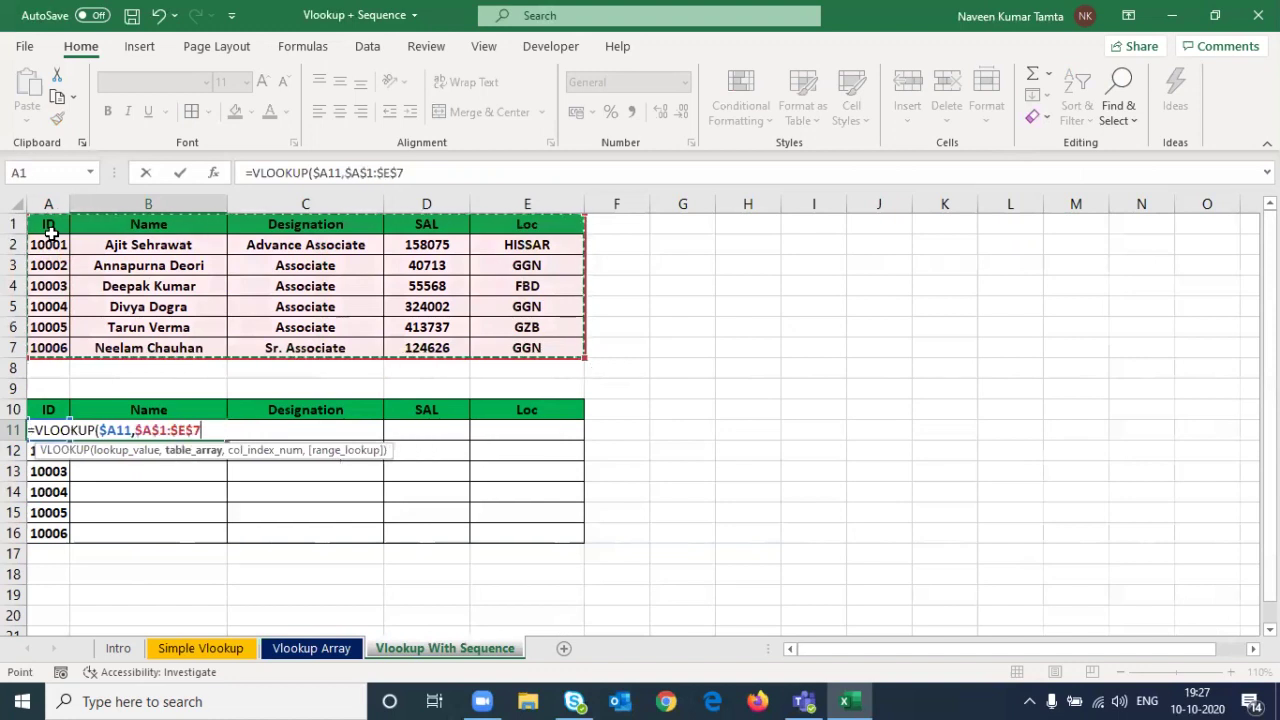
{"action": "type", "text": ","}
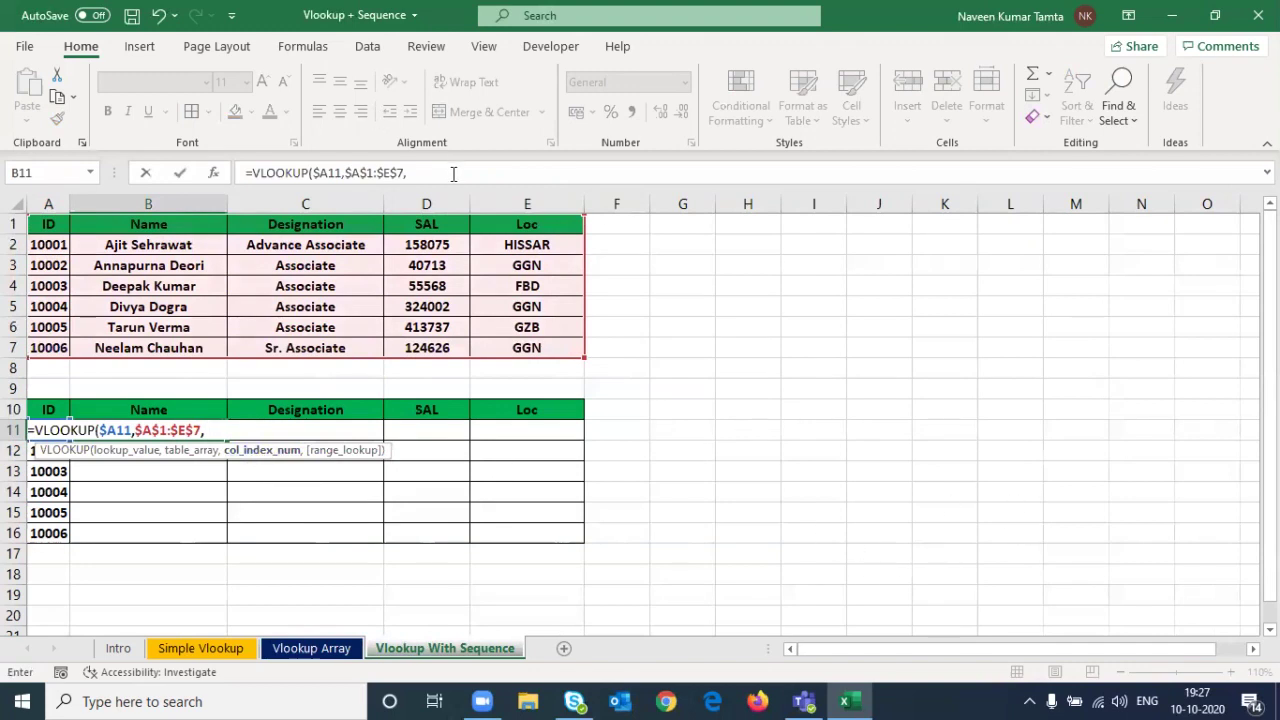
{"action": "left_click", "coordinate": [453, 174]}
{"action": "type", "text": "seq"}
{"action": "key", "text": "Tab"}
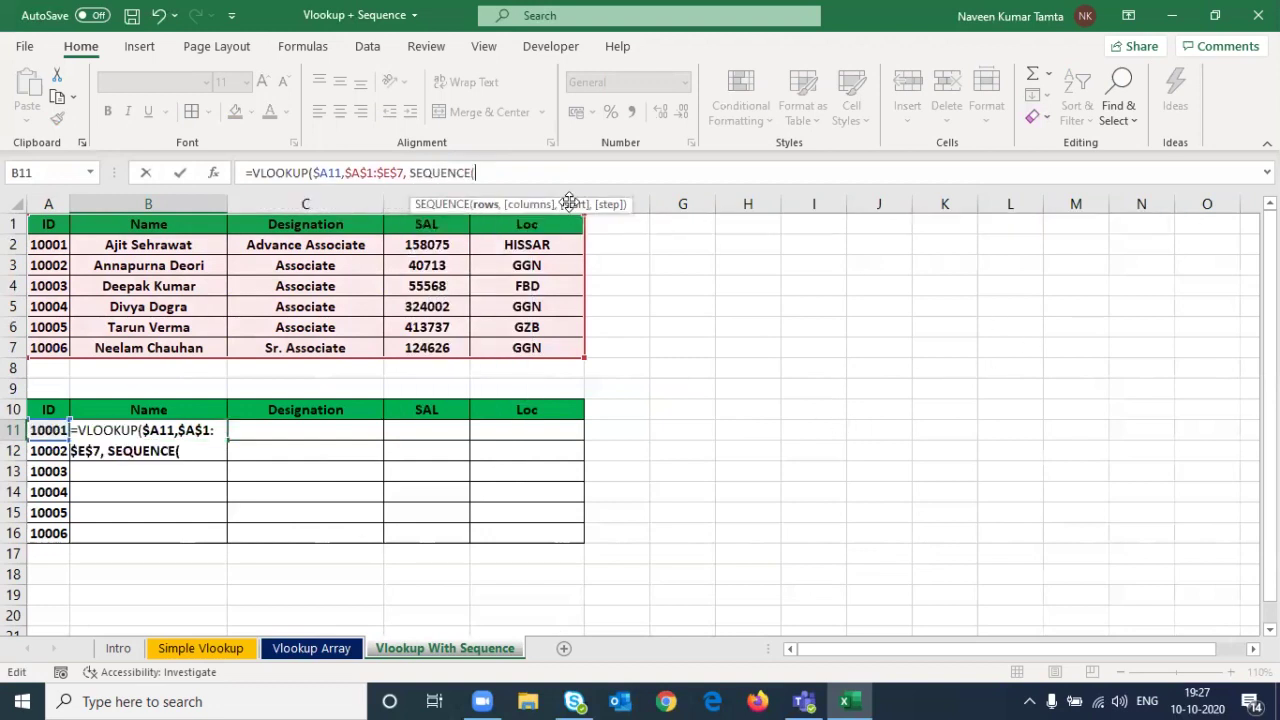
Leave SEQUENCE's rows argument blank and insert COLUMNS( as its columns argument
{"action": "left_click_drag", "start_coordinate": [573, 208], "coordinate": [979, 397]}
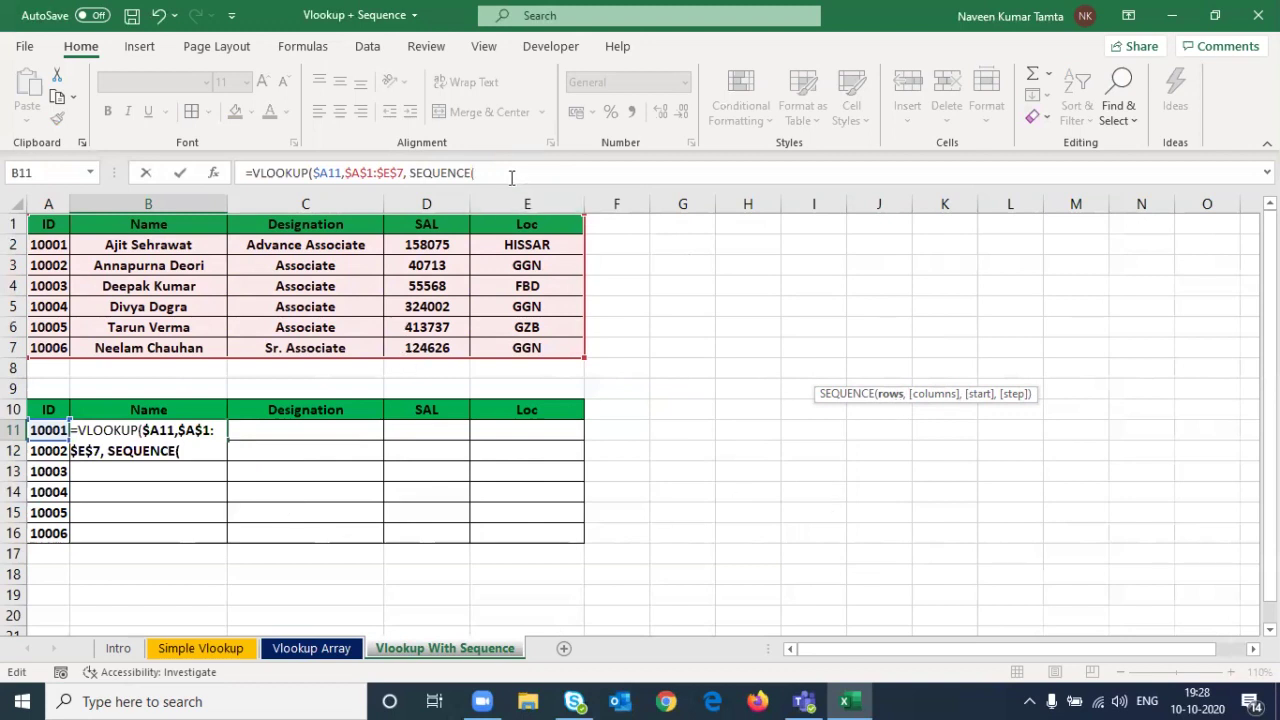
{"action": "type", "text": ","}
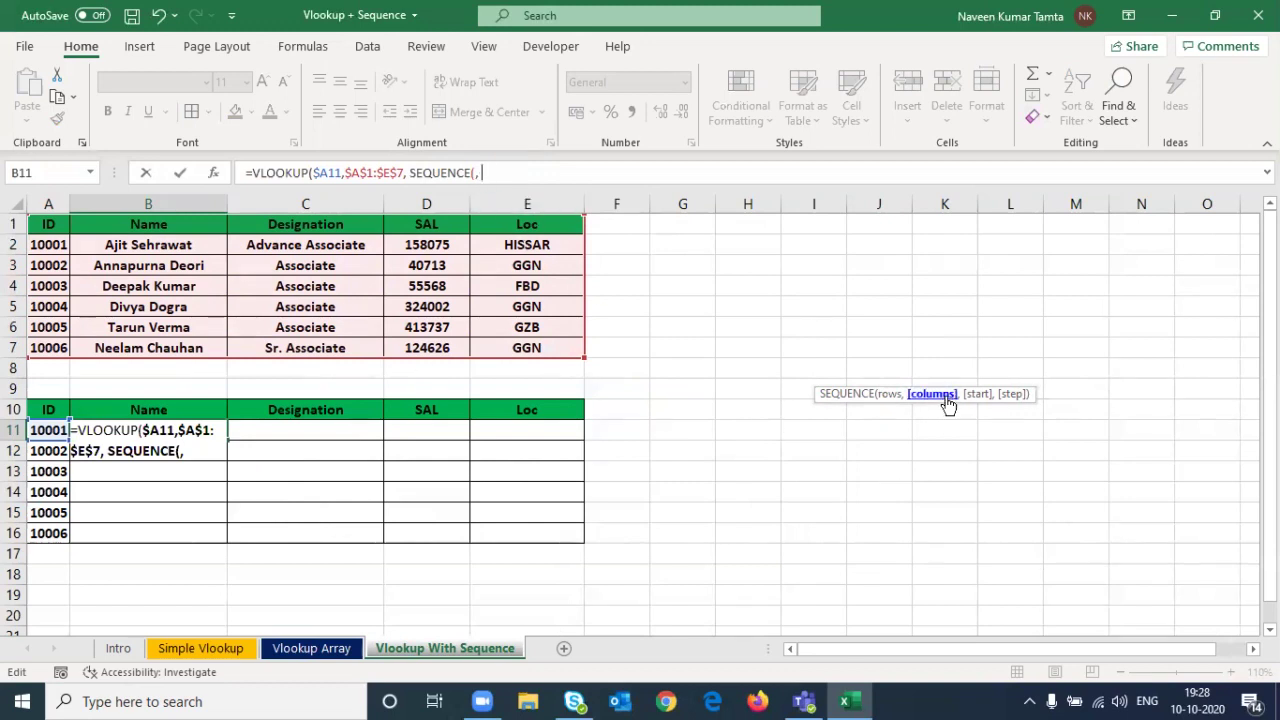
{"action": "type", "text": "col"}
{"action": "key", "text": "Down"}
{"action": "key", "text": "Tab"}
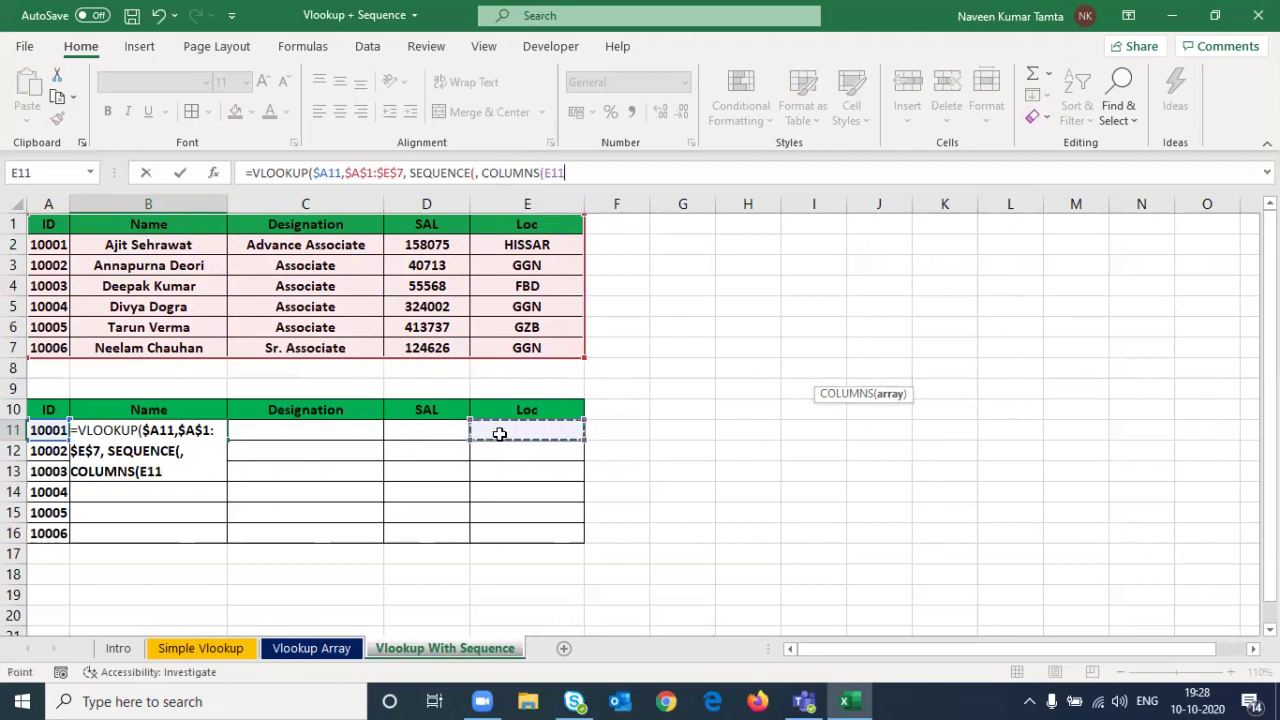
Count B11:E11 and finish =VLOOKUP($A11,$A$1:$E$7,SEQUENCE(,COLUMNS(B11:E11),2),0)
{"action": "left_click_drag", "start_coordinate": [499, 433], "coordinate": [305, 430]}
{"action": "left_click_drag", "start_coordinate": [499, 433], "coordinate": [150, 430]}
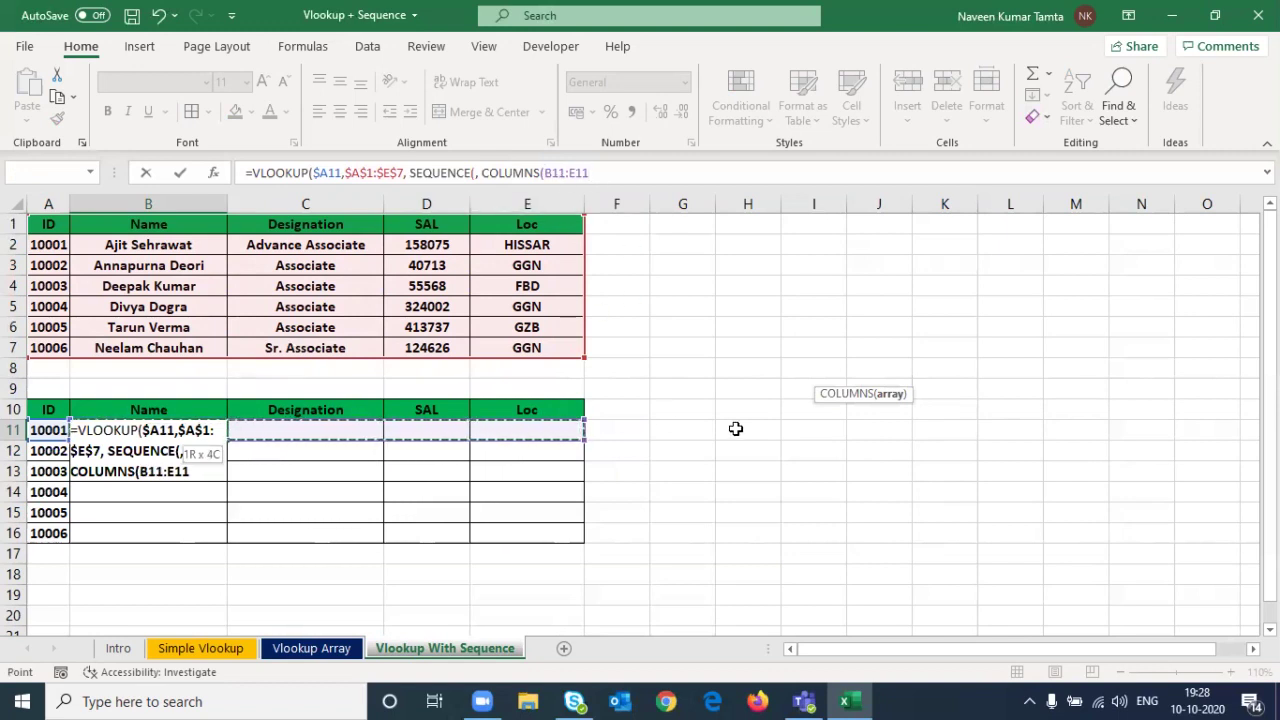
{"action": "type", "text": ")"}
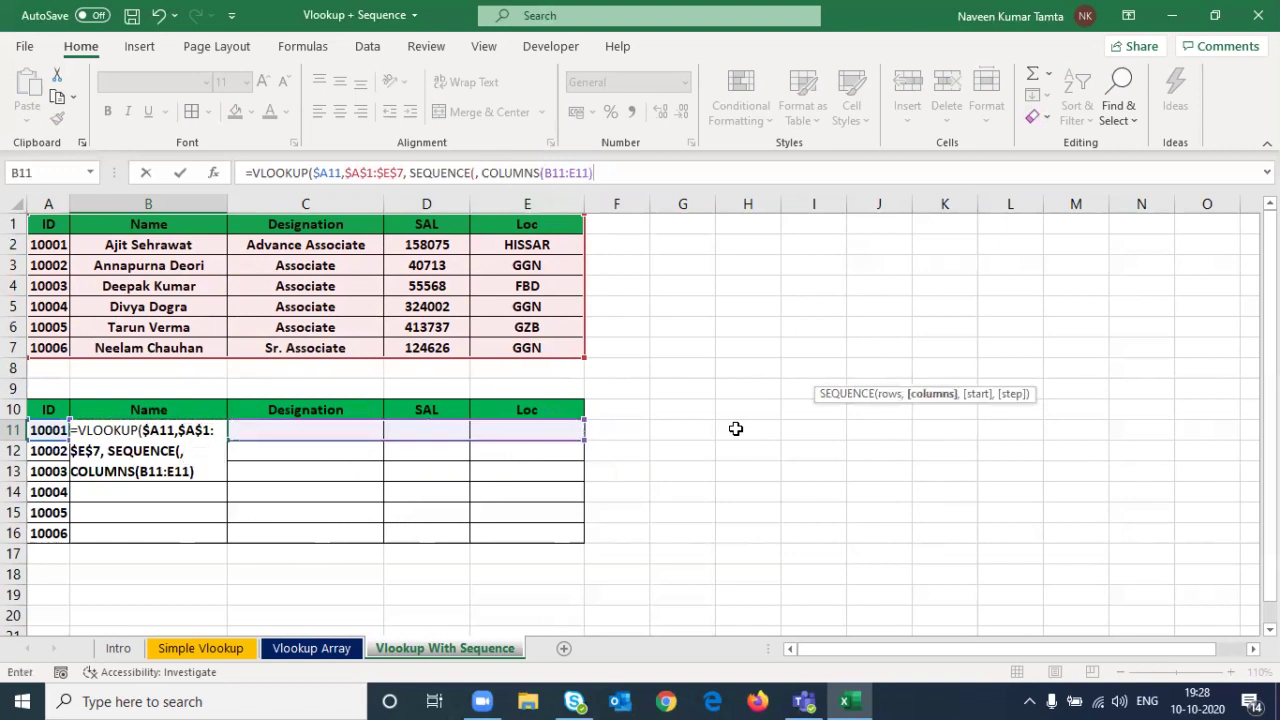
{"action": "type", "text": ","}
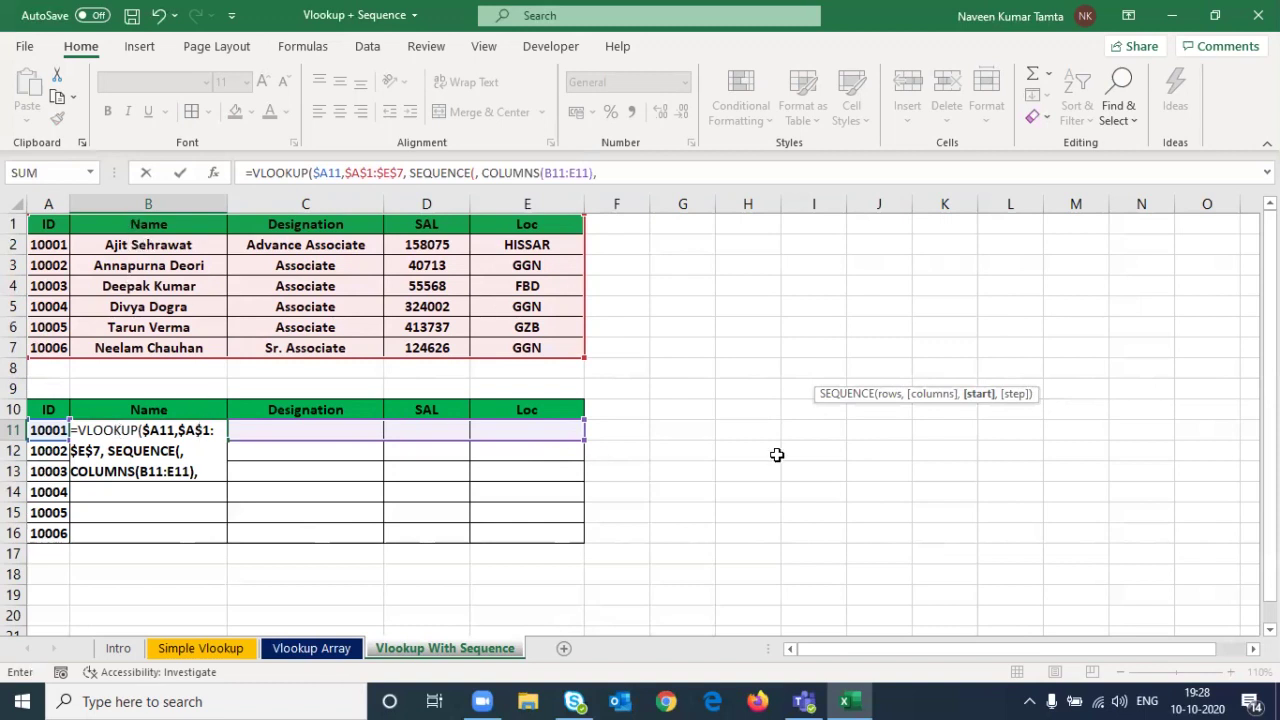
{"action": "type", "text": "2"}
{"action": "type", "text": ")"}
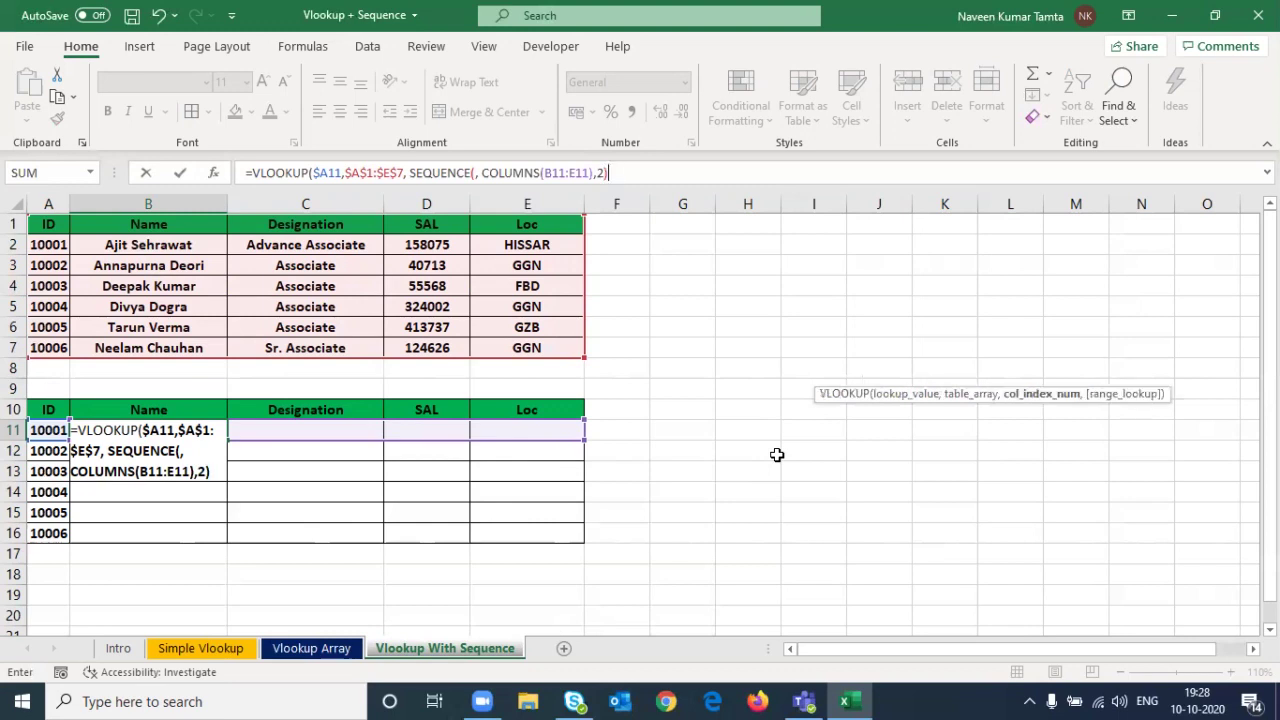
{"action": "type", "text": ","}
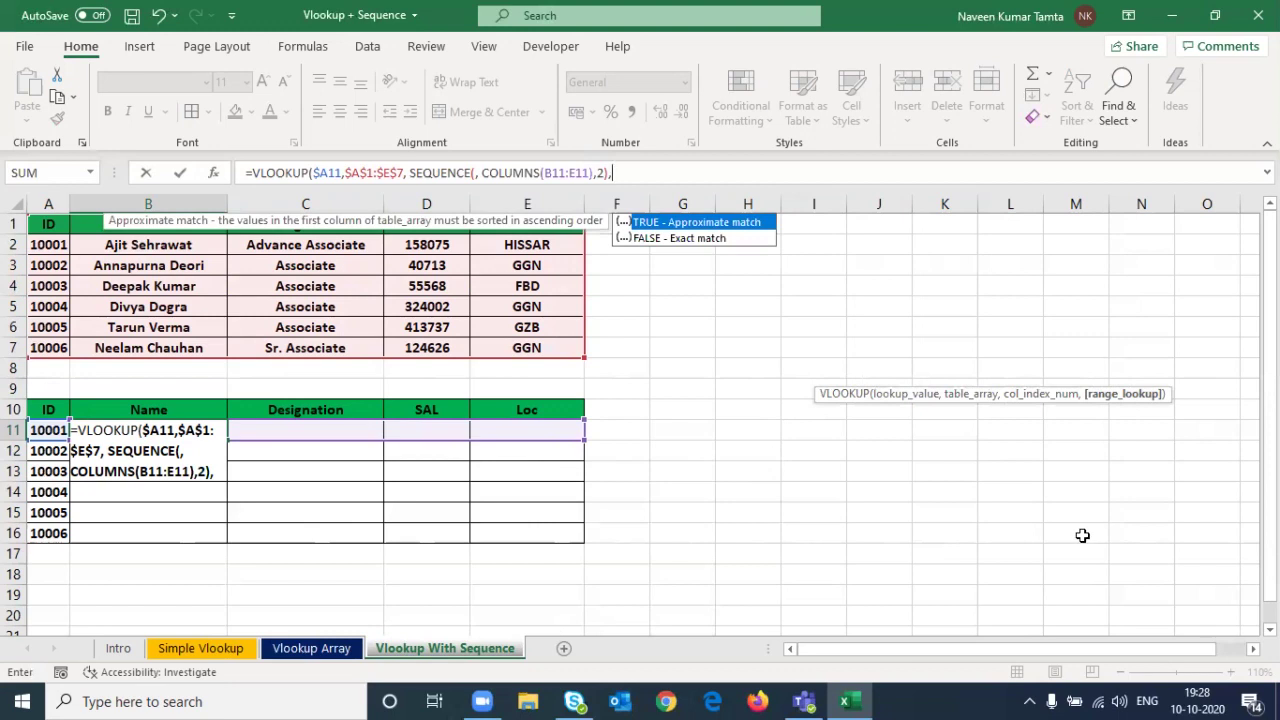
{"action": "type", "text": "0"}
{"action": "type", "text": ")"}
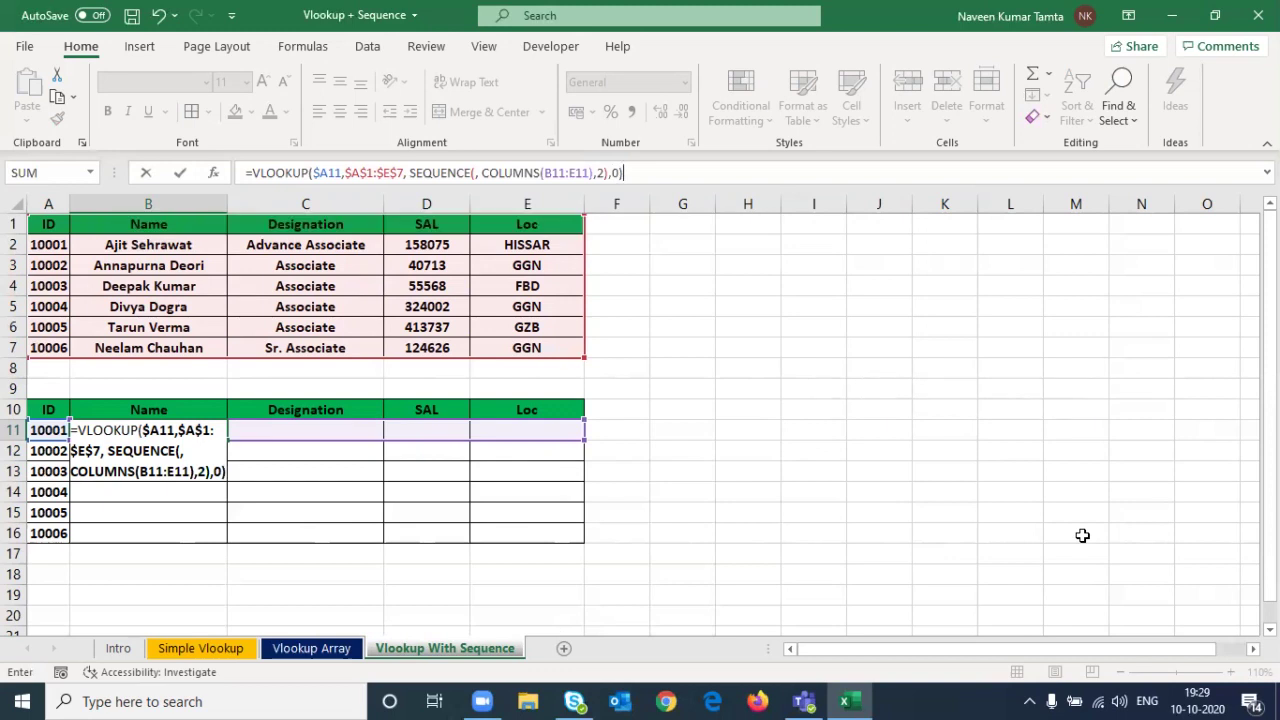
Enter B11's formula and fill B11:E16 down so all six employees' details appear
{"action": "key", "text": "Return"}
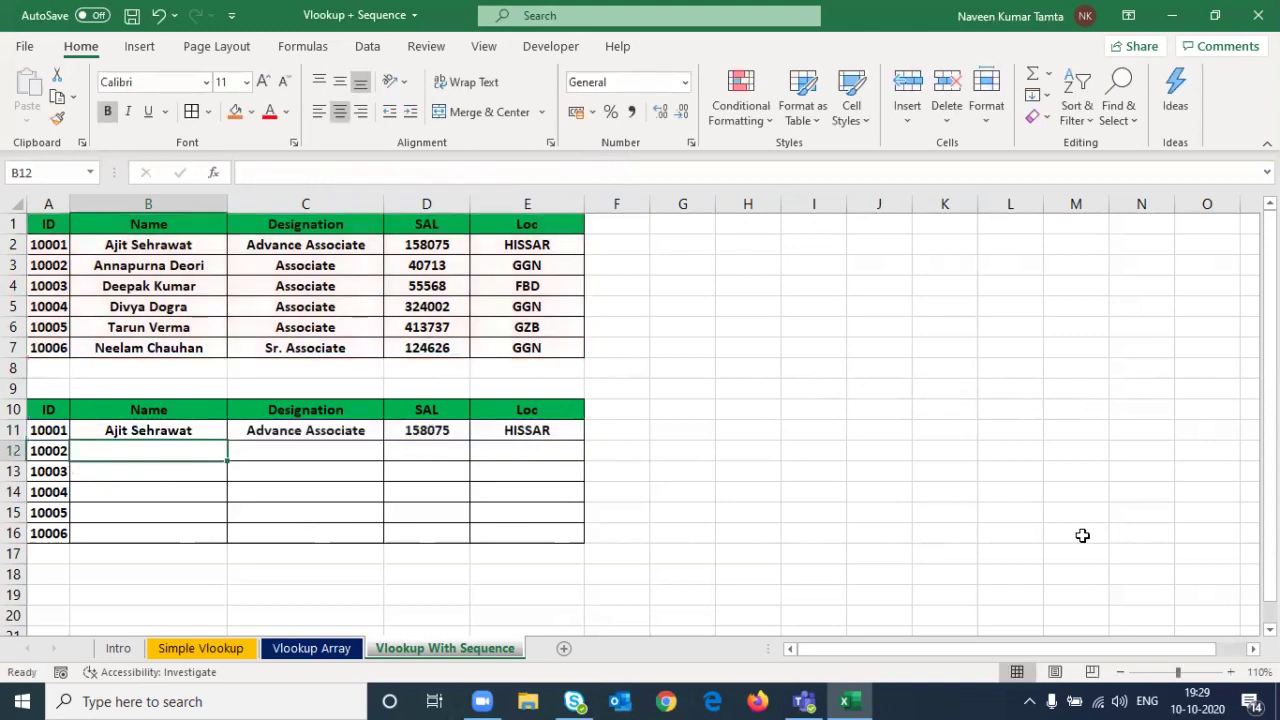
{"action": "key", "text": "Up"}
{"action": "key", "text": "shift+Right"}
{"action": "key", "text": "shift+Right"}
{"action": "key", "text": "shift+Down"}
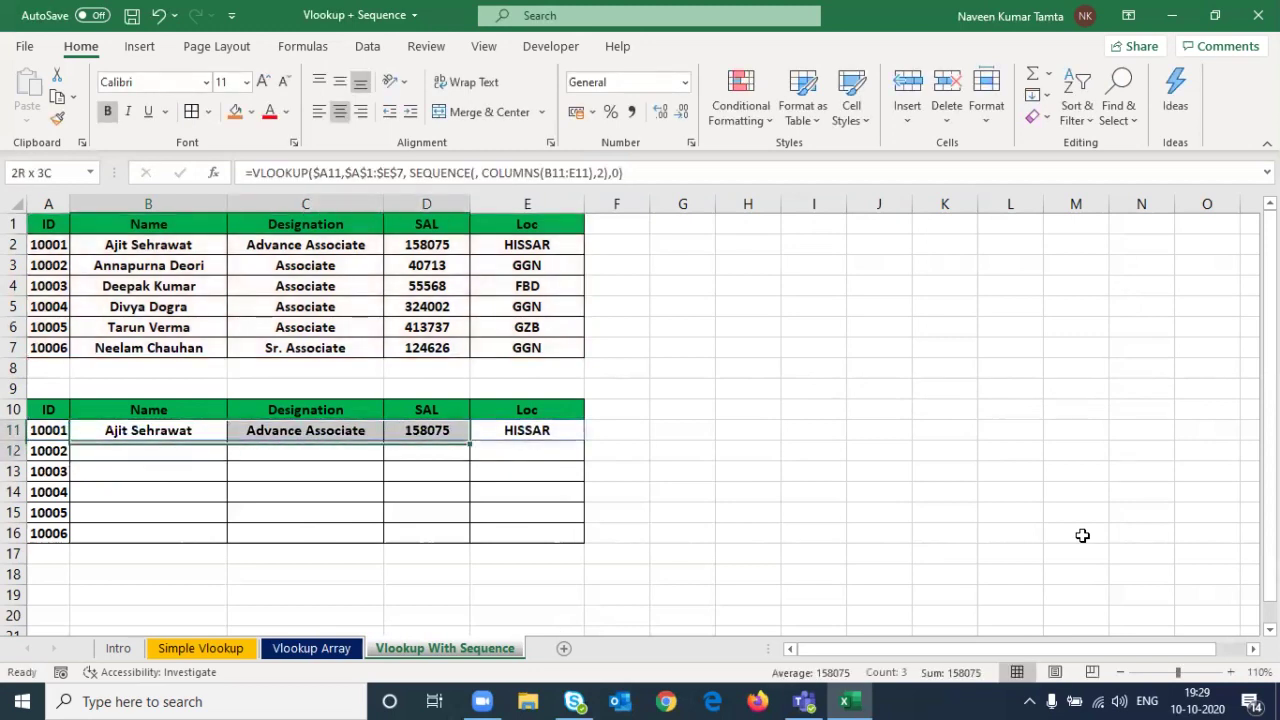
{"action": "key", "text": "shift+Right"}
{"action": "key", "text": "shift+Down"}
{"action": "key", "text": "shift+Down"}
{"action": "key", "text": "shift+Down"}
{"action": "key", "text": "shift+Down"}
{"action": "key", "text": "ctrl+d"}
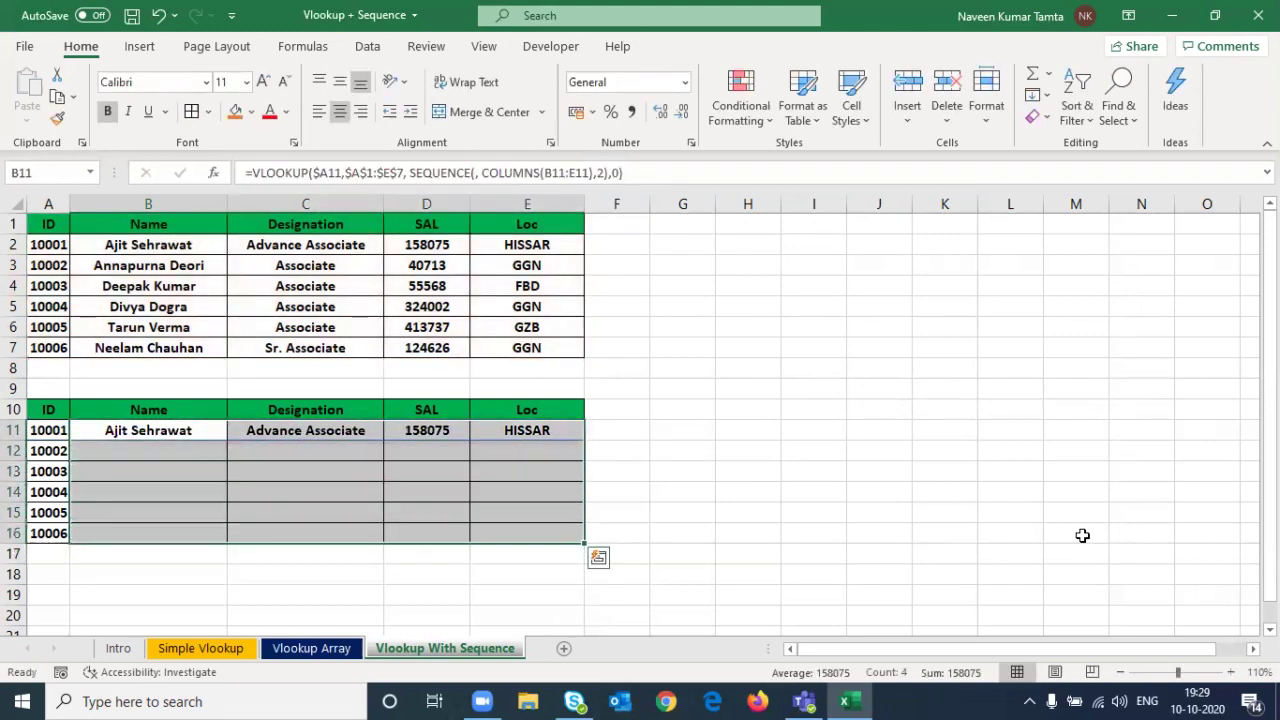
{"action": "key", "text": "Up"}
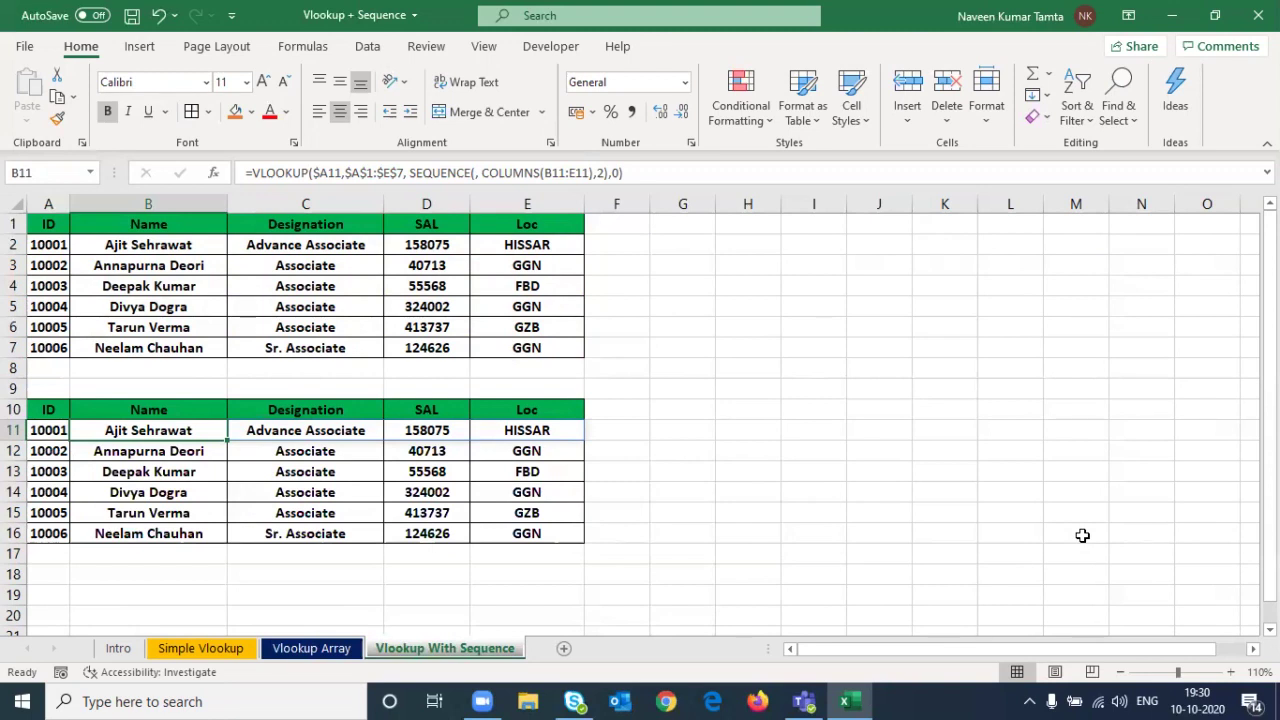
{"action": "key", "text": "Right"}
{"action": "key", "text": "Right"}
{"action": "key", "text": "Right"}
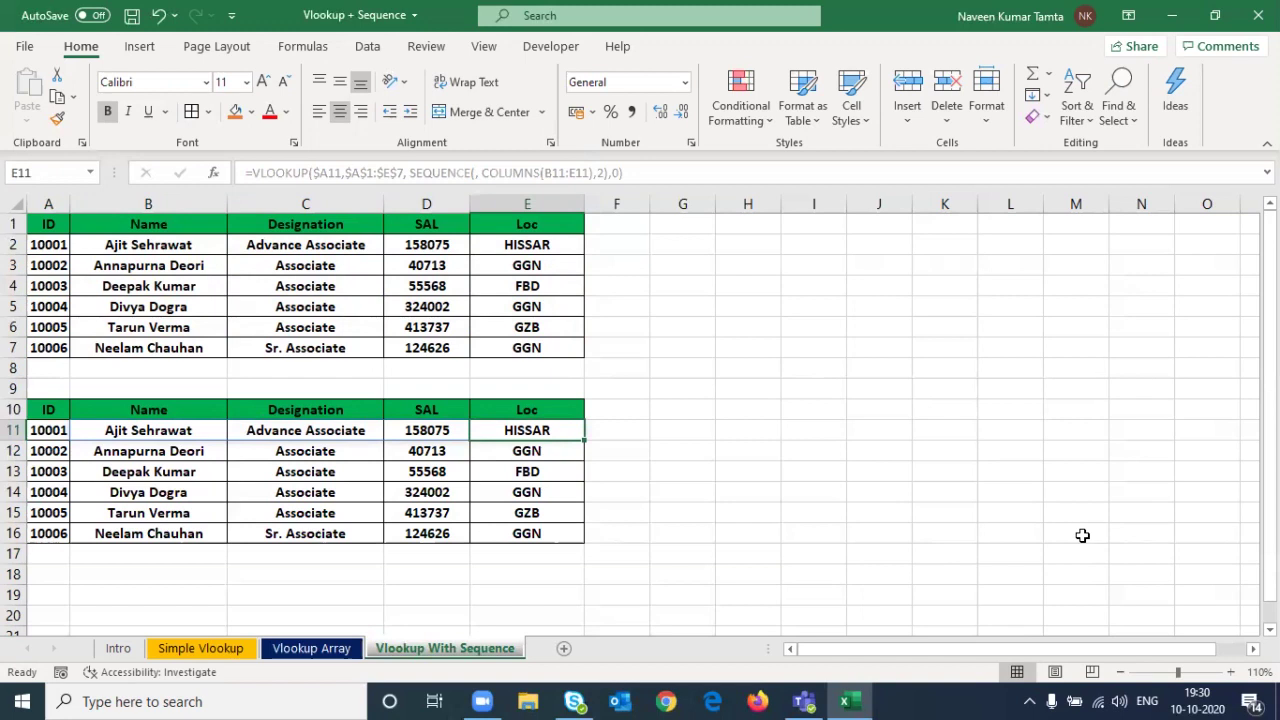
{"action": "key", "text": "Left"}
{"action": "key", "text": "Left"}
{"action": "key", "text": "Left"}
{"action": "key", "text": "Left"}
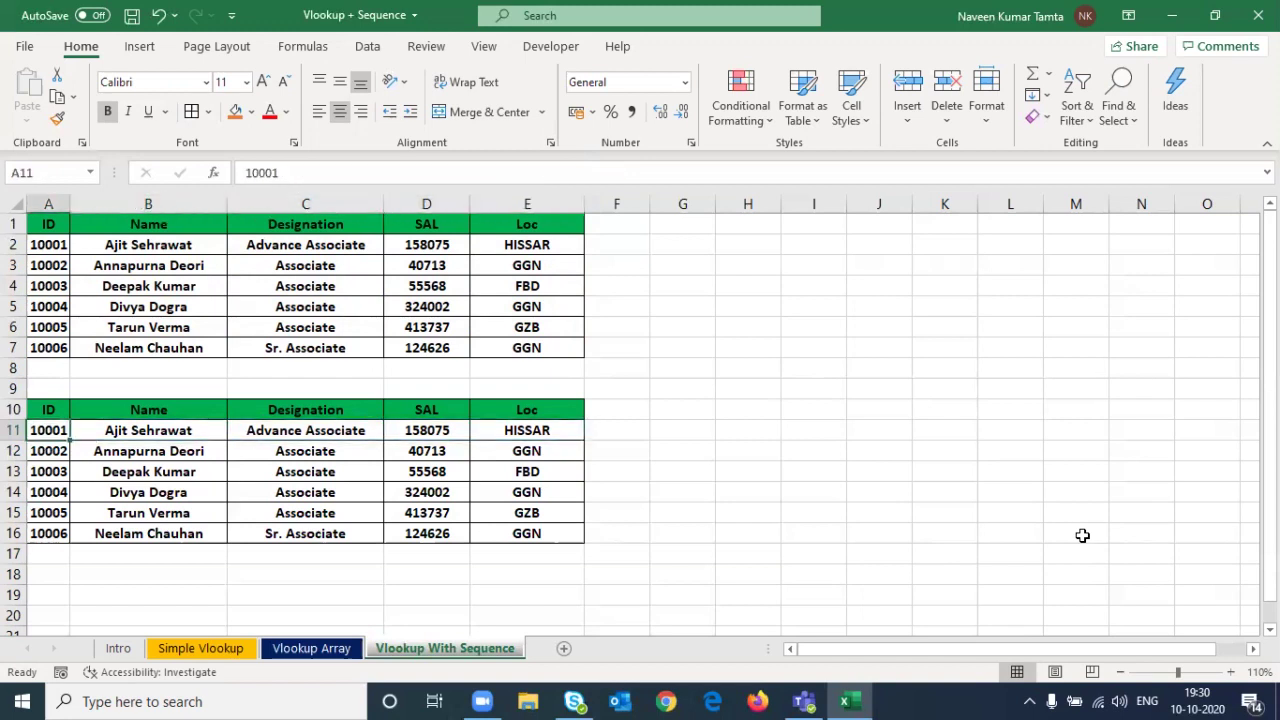